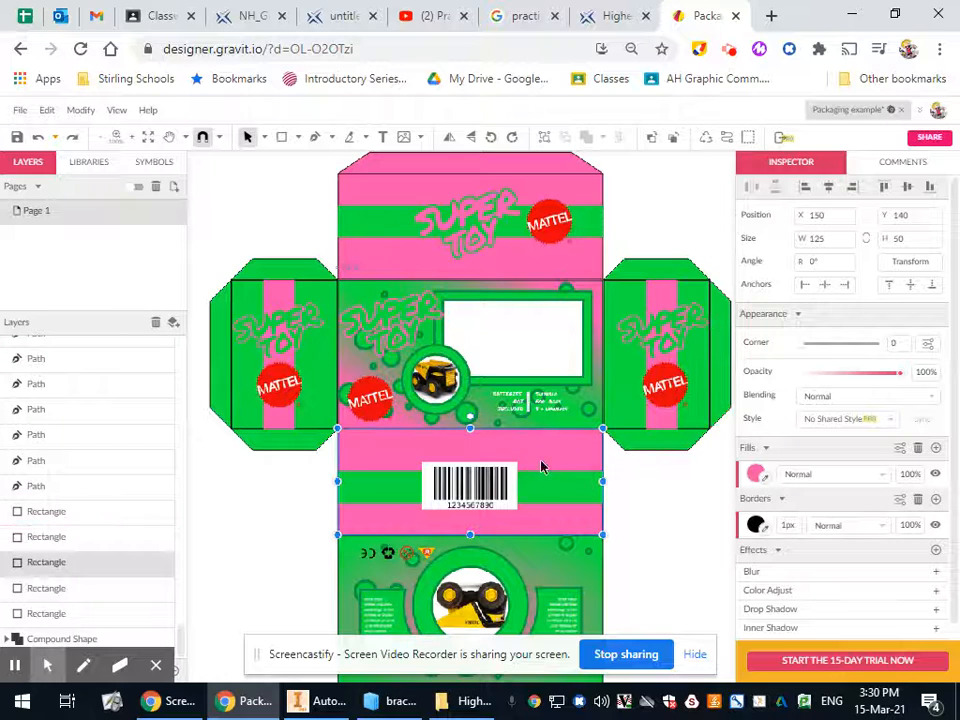
- Hide the black border on the back panel with the upside-down truck and on the pink flap below it
click(264, 540)
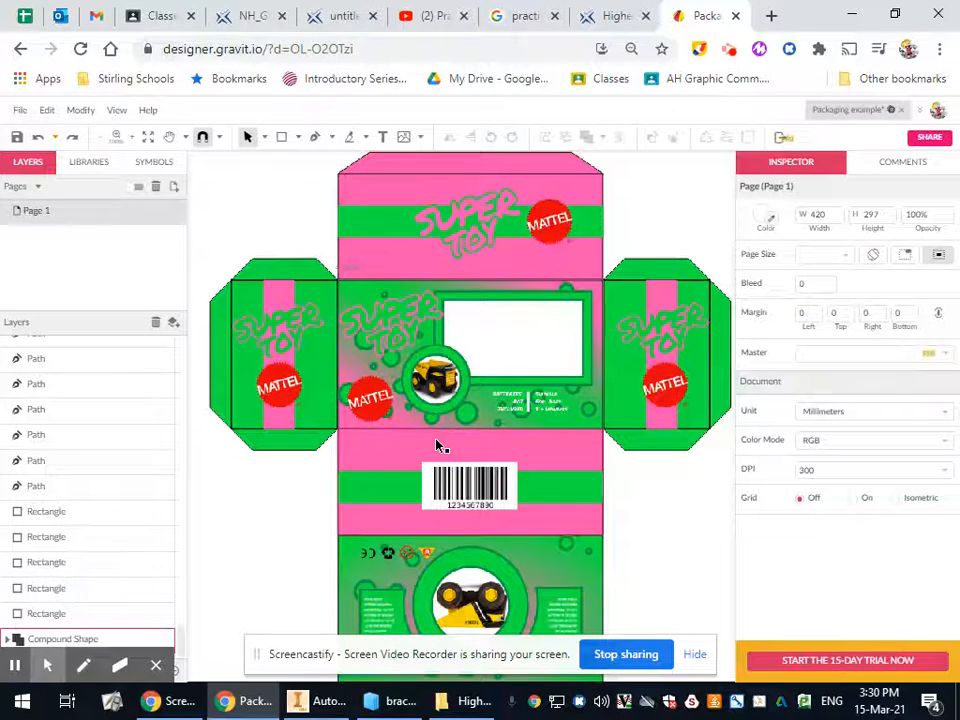
scroll(308, 500, down, 1)
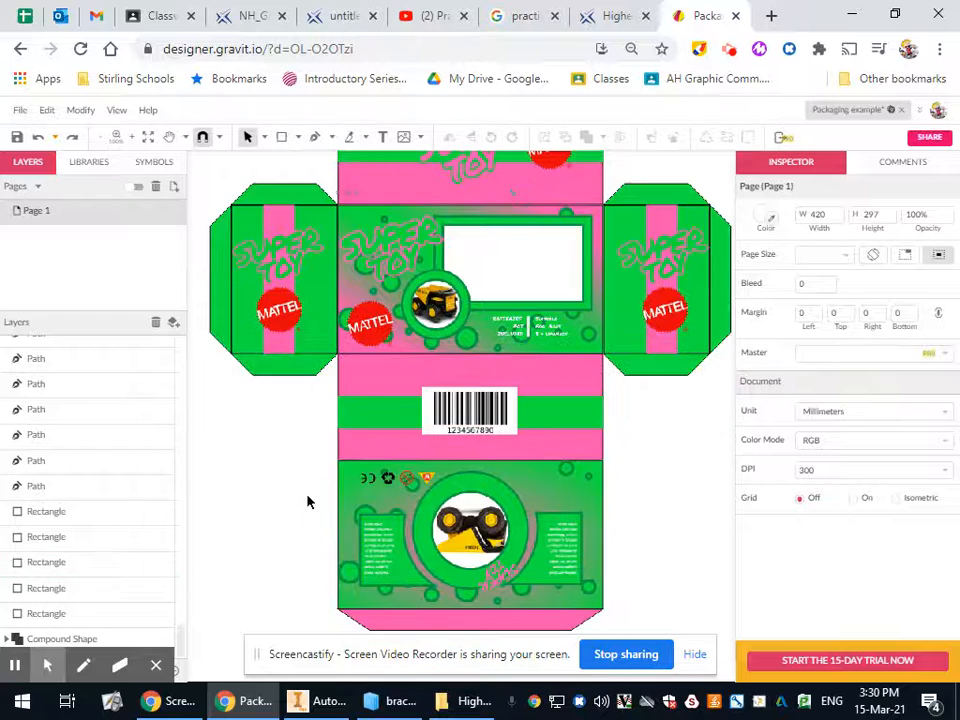
click(356, 496)
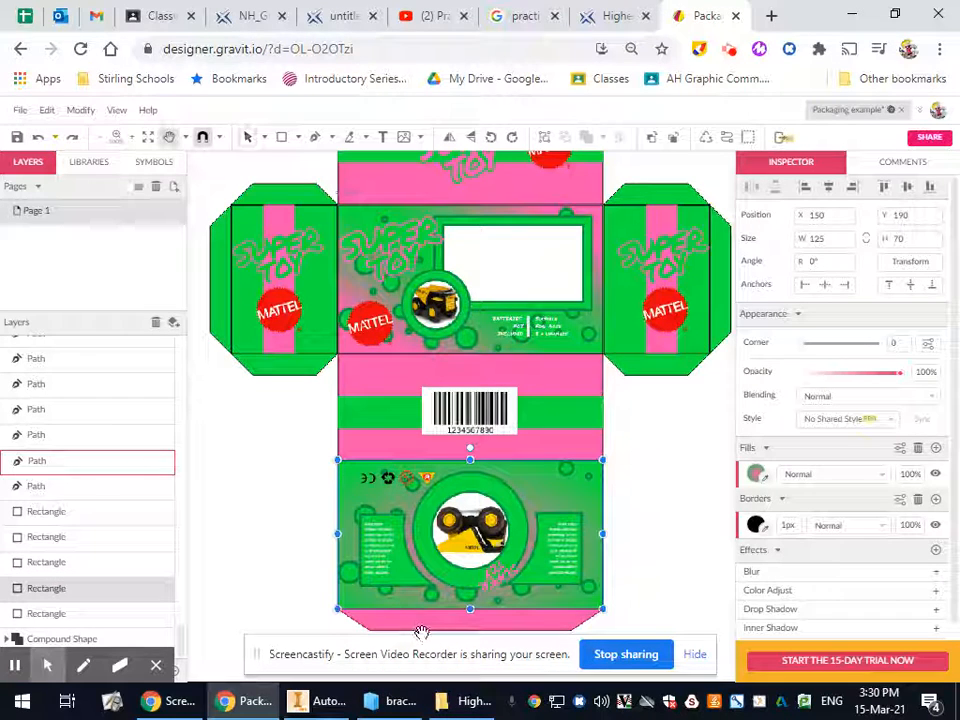
shift+click(418, 628)
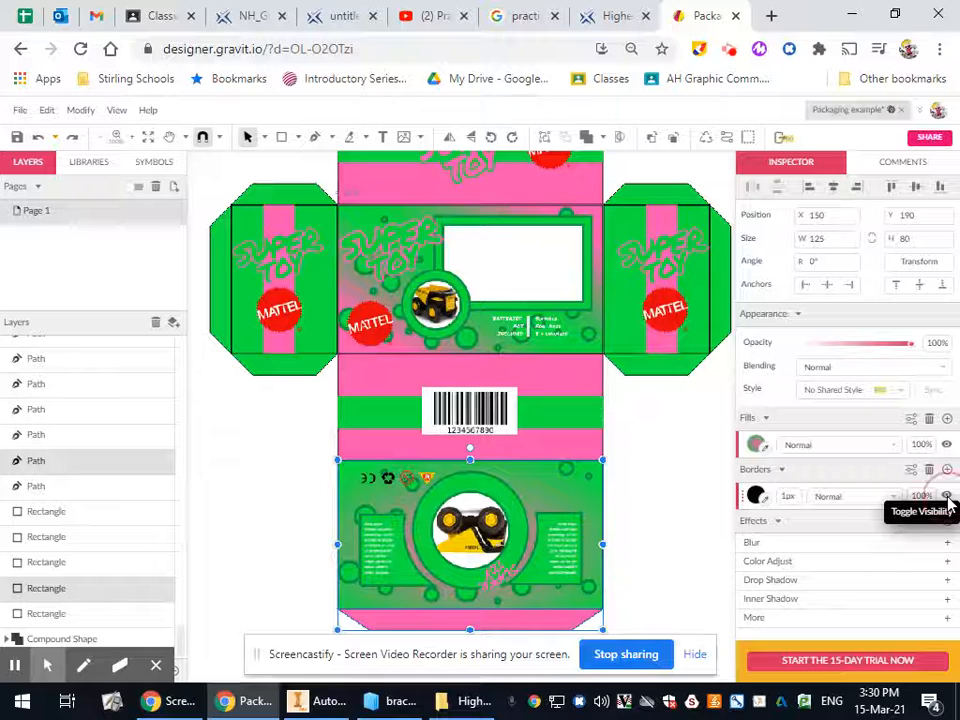
click(236, 542)
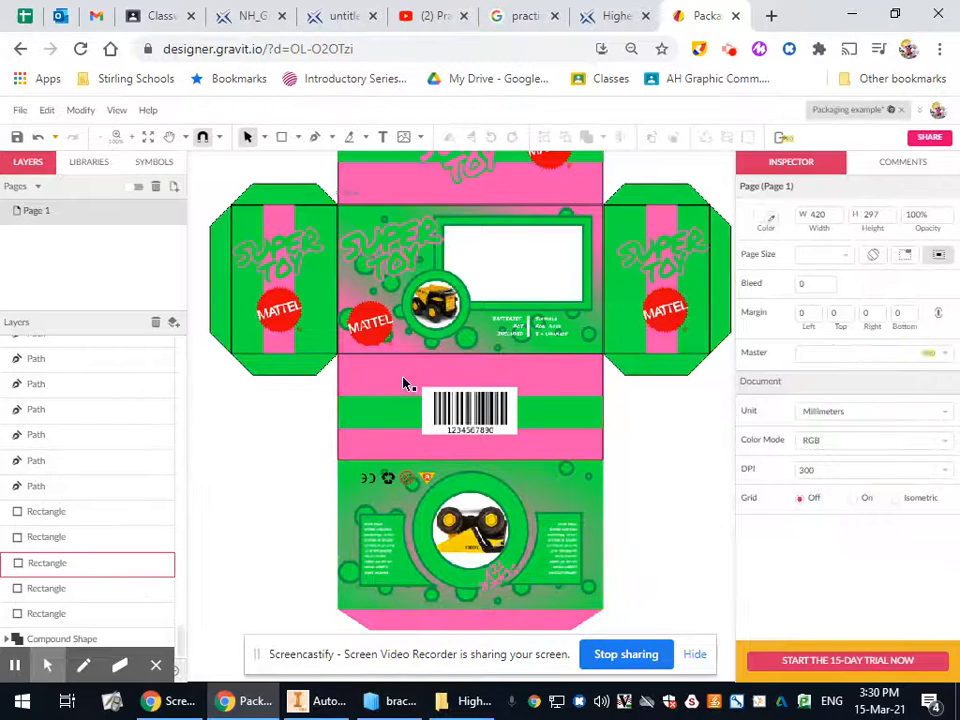
- Hide the border of the pink panel behind the barcode
click(349, 386)
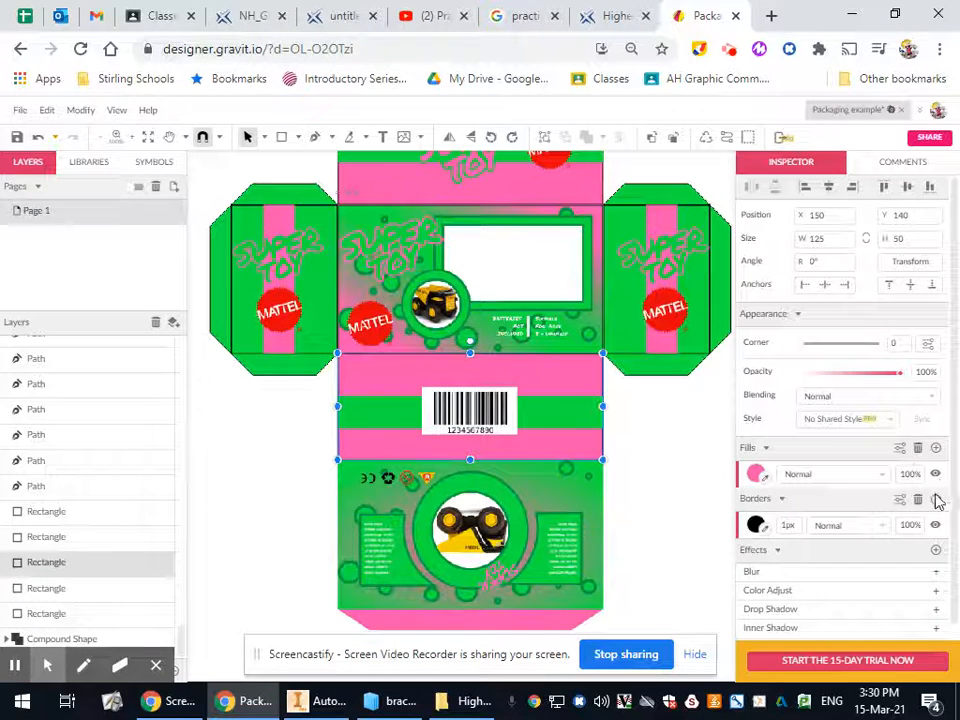
click(935, 526)
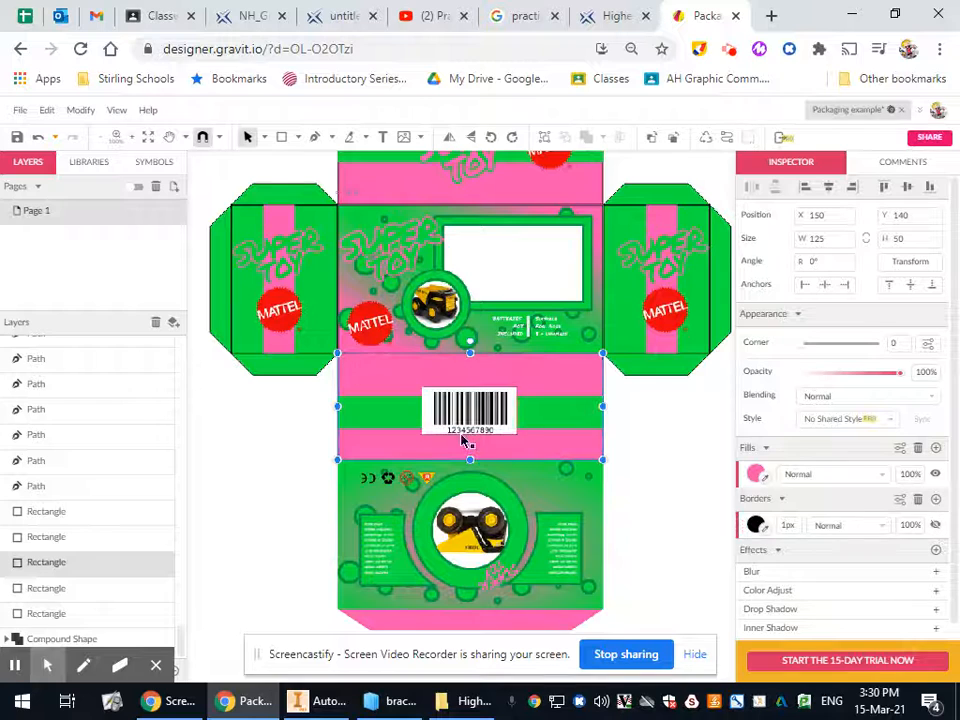
click(306, 477)
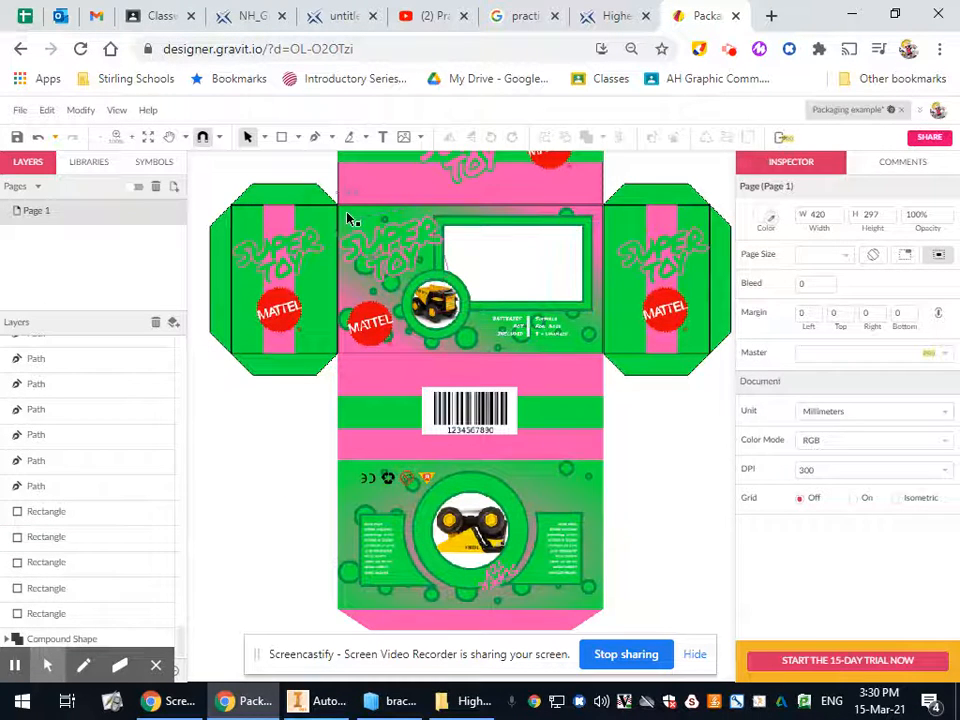
- Hide the borders of the front panel, both side panels and all their green glue flaps
click(405, 335)
click(321, 306)
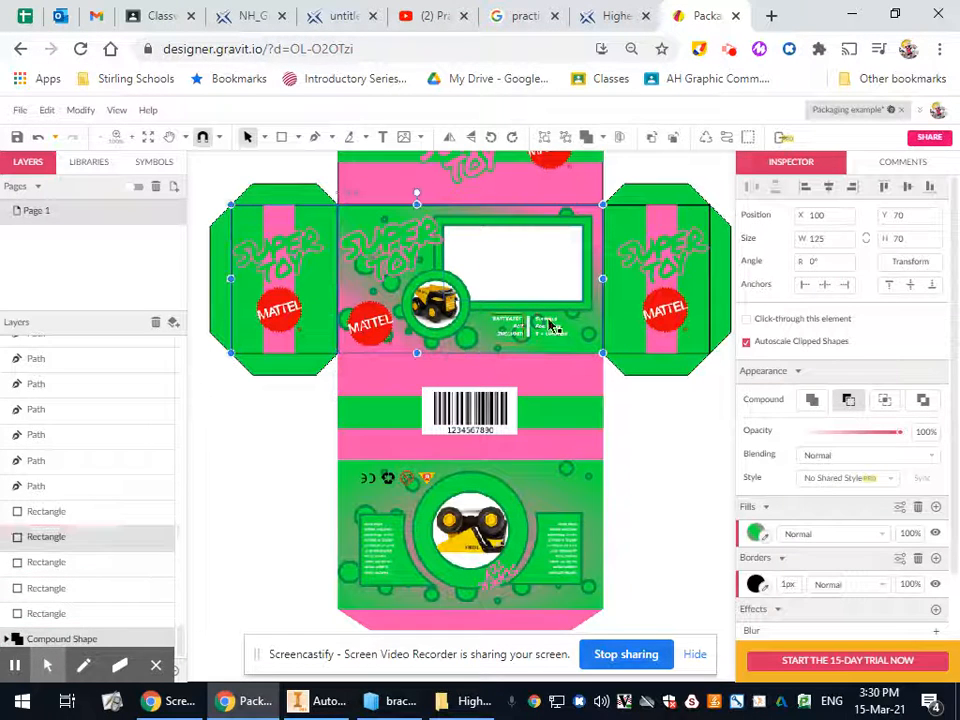
shift+click(717, 253)
shift+click(705, 306)
shift+click(683, 367)
shift+click(293, 366)
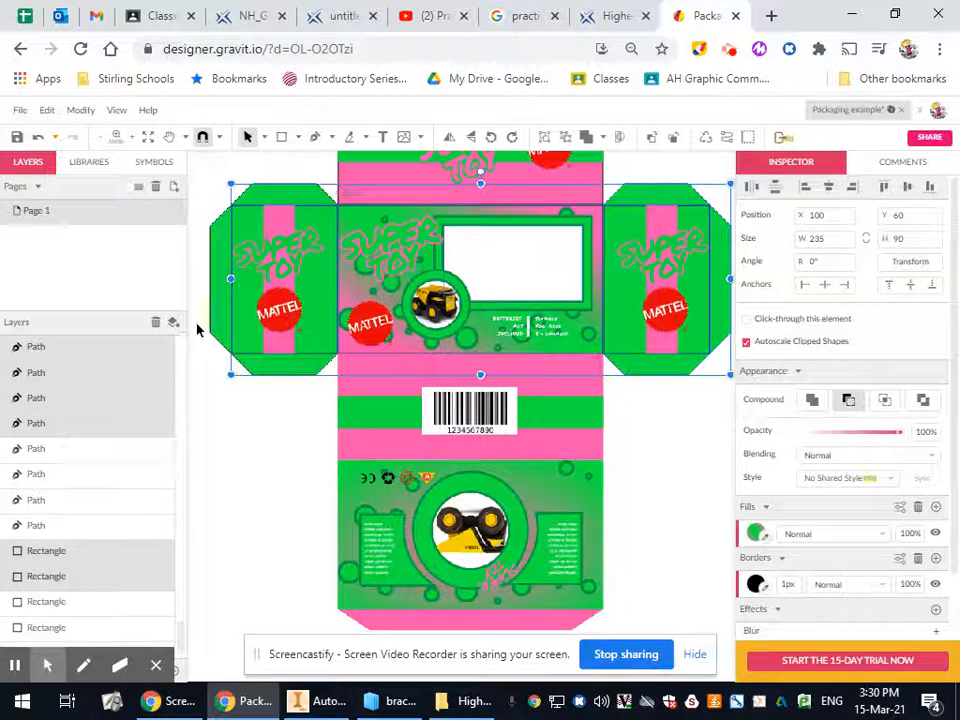
shift+click(219, 309)
shift+click(274, 230)
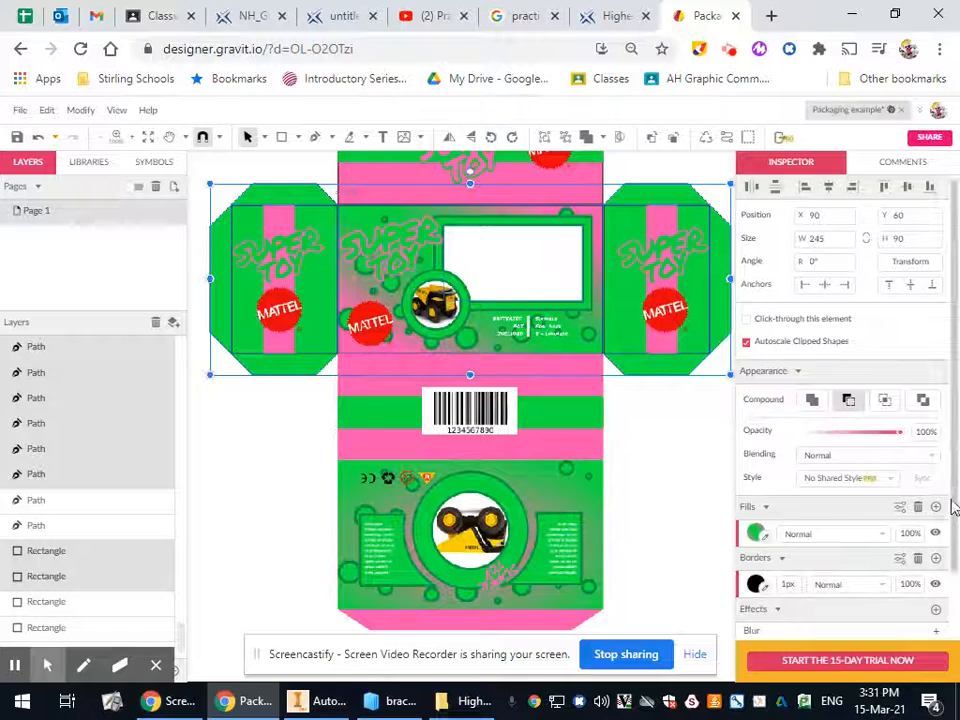
click(681, 508)
- Hide the borders of the pink top panel and its upper flap, and check the whole net for leftover outlines
scroll(596, 460, up, 3)
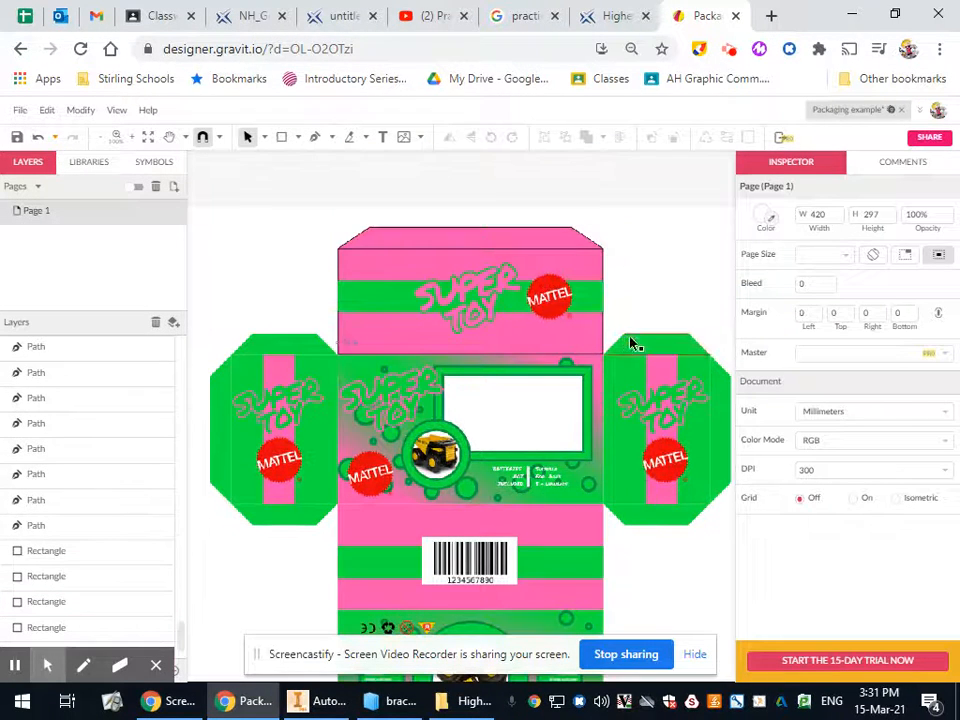
click(558, 240)
shift+click(529, 234)
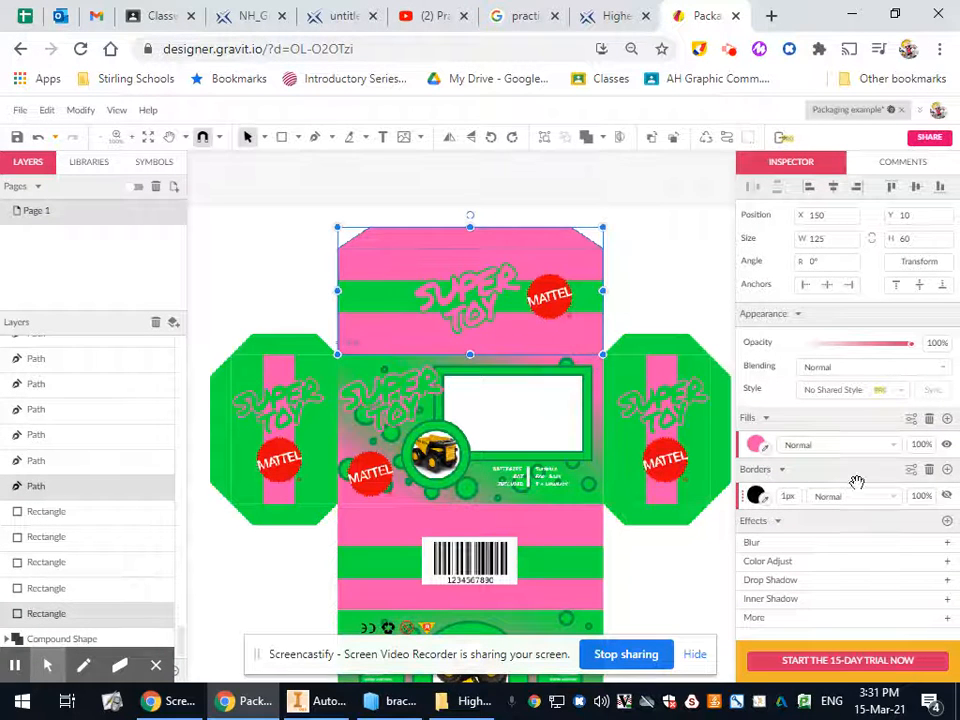
click(696, 294)
scroll(562, 400, down, 3)
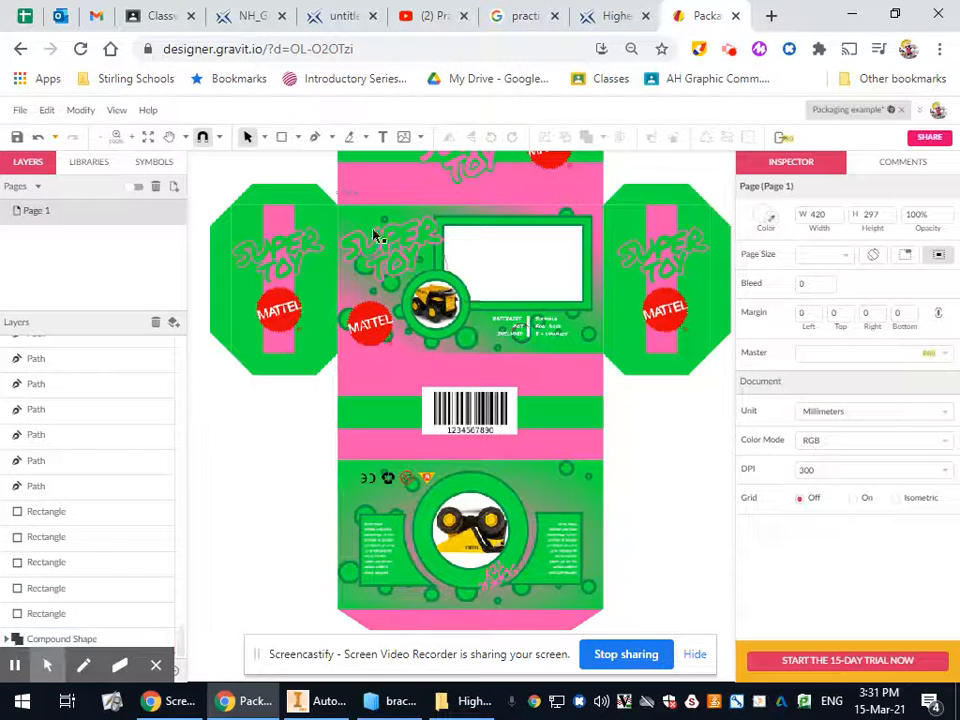
scroll(594, 235, up, 3)
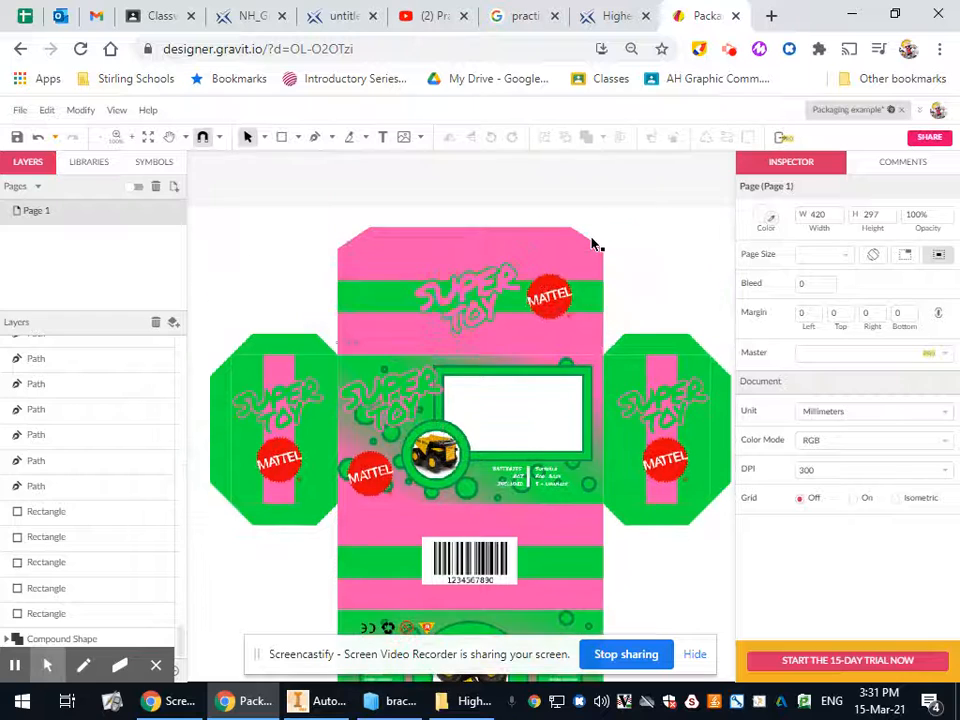
scroll(568, 290, down, 2)
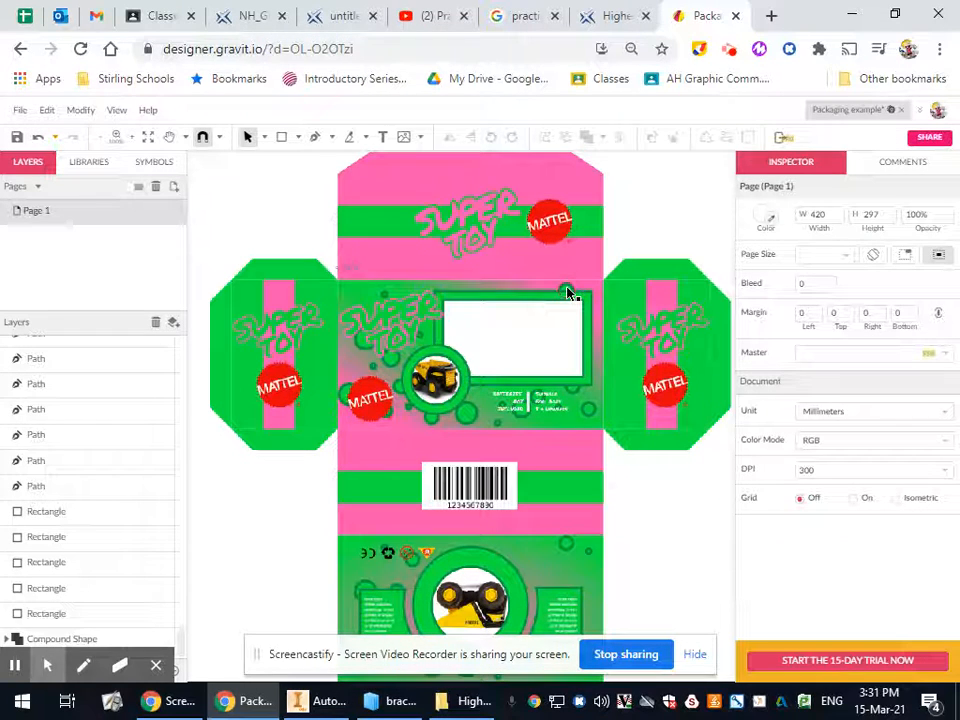
scroll(490, 341, down, 2)
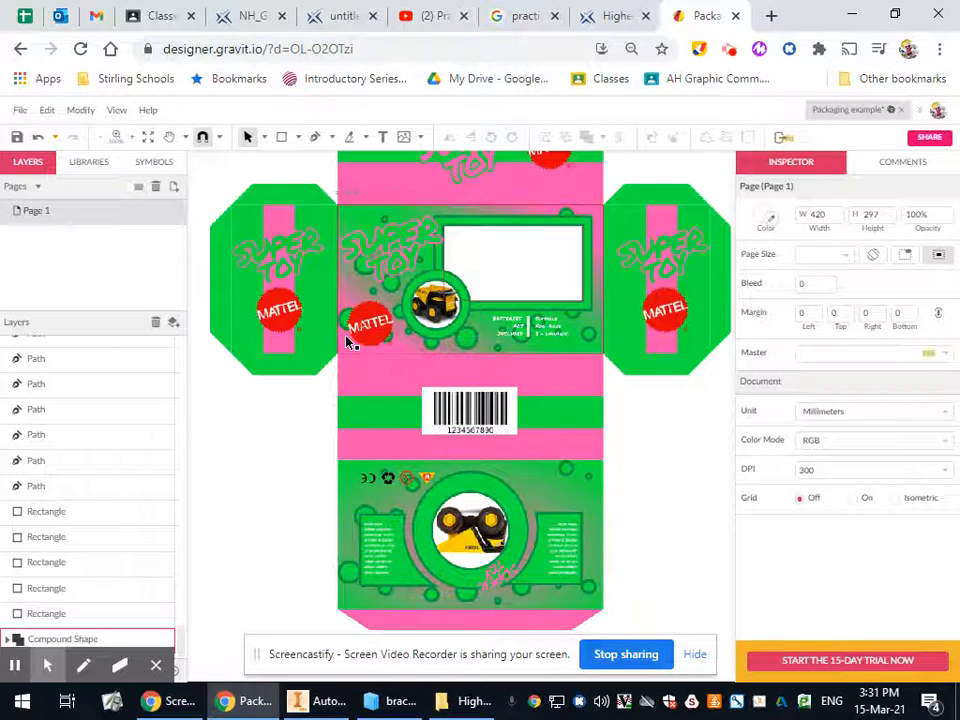
click(285, 347)
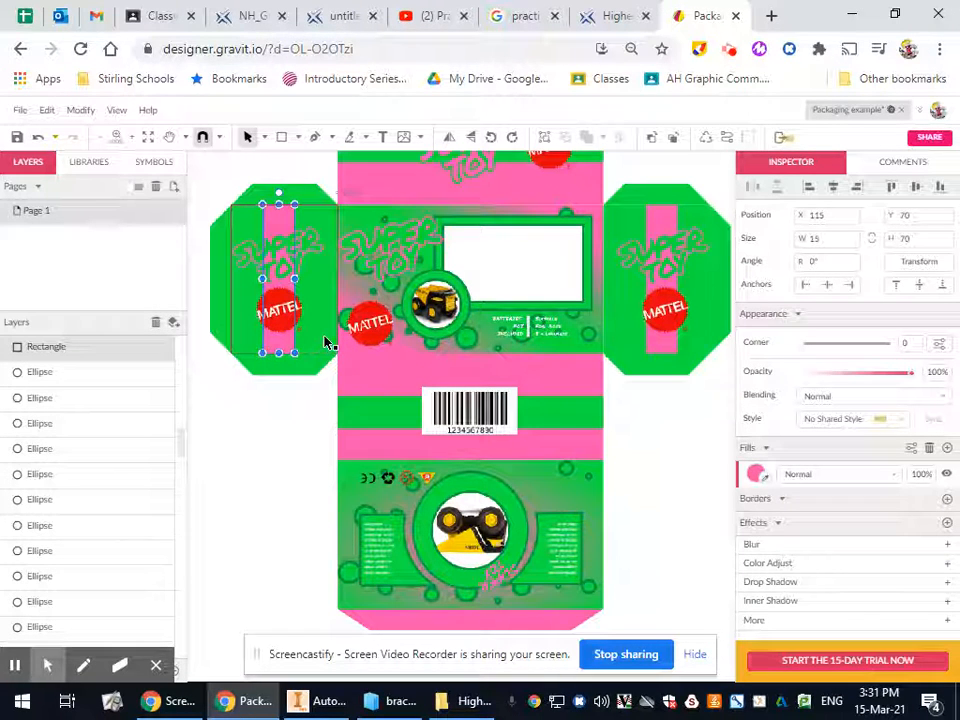
click(325, 343)
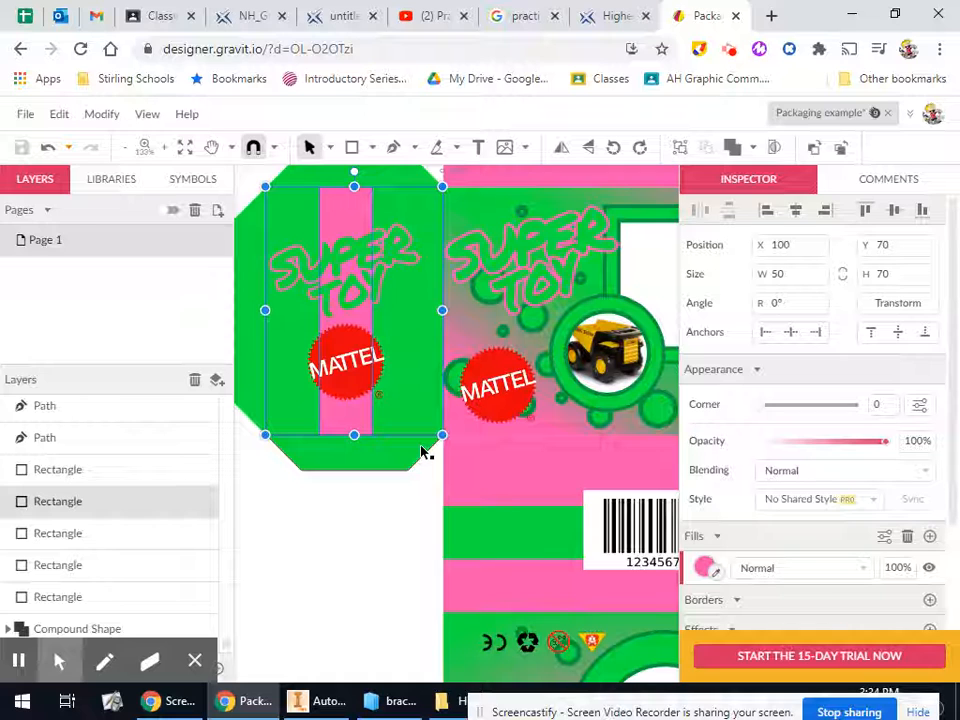
right_click(348, 423)
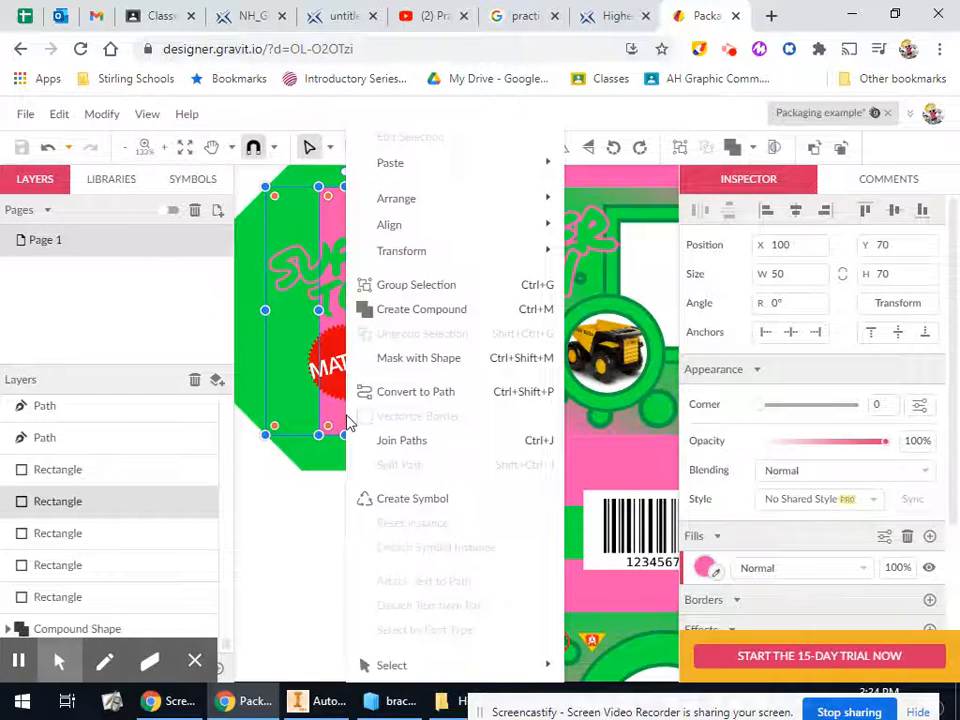
click(302, 516)
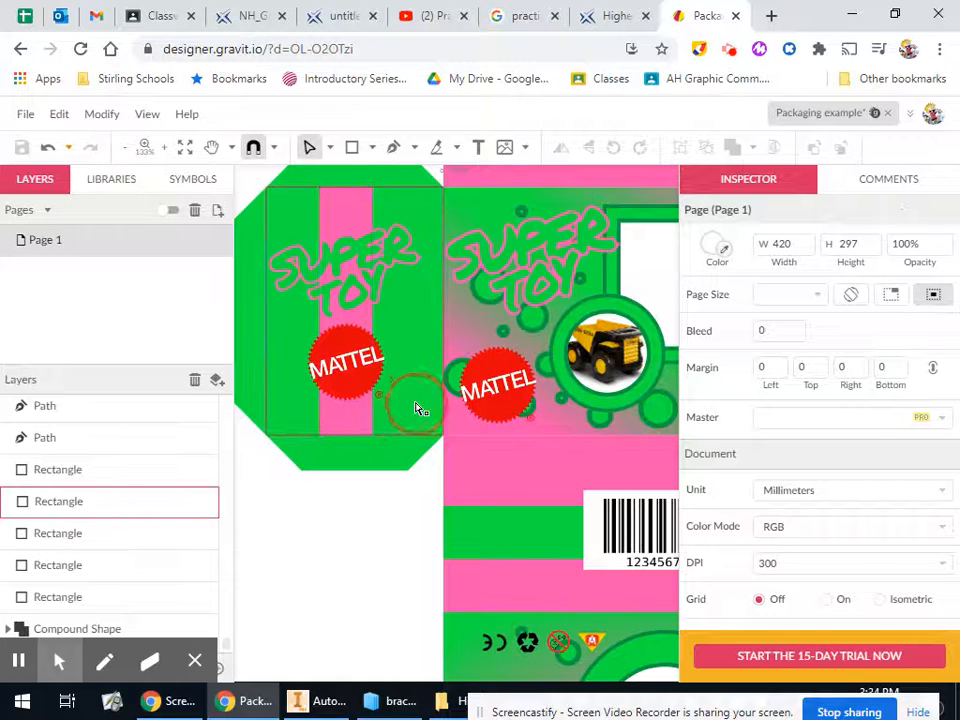
click(420, 410)
double_click(364, 405)
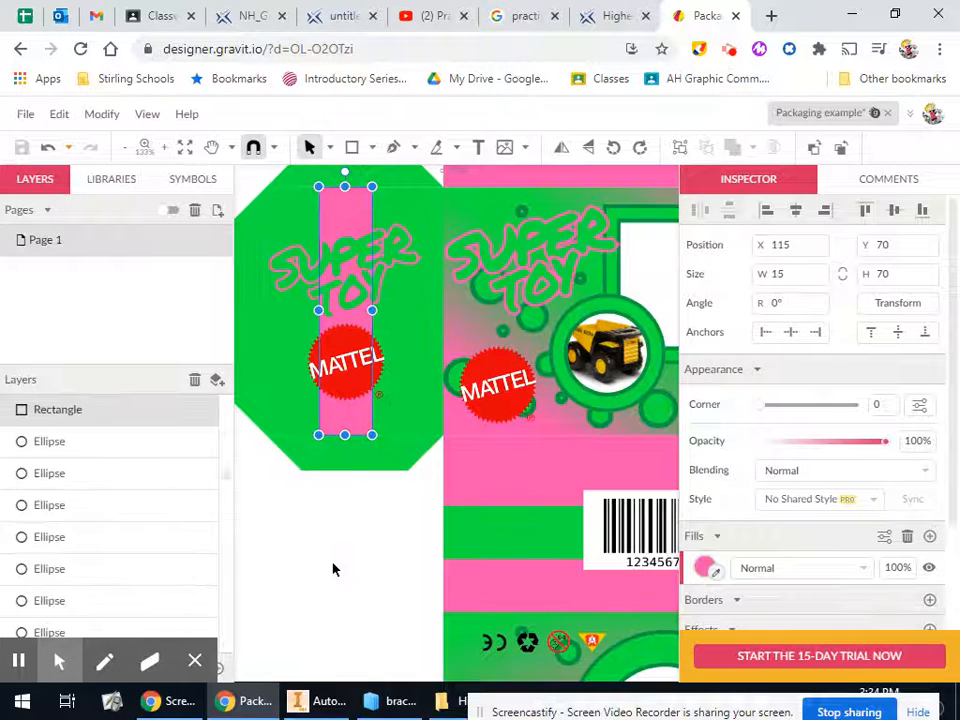
click(381, 514)
- Centre the pink stripe horizontally on the left green side panel, and centre the Super Toy title and that panel on each other
click(369, 429)
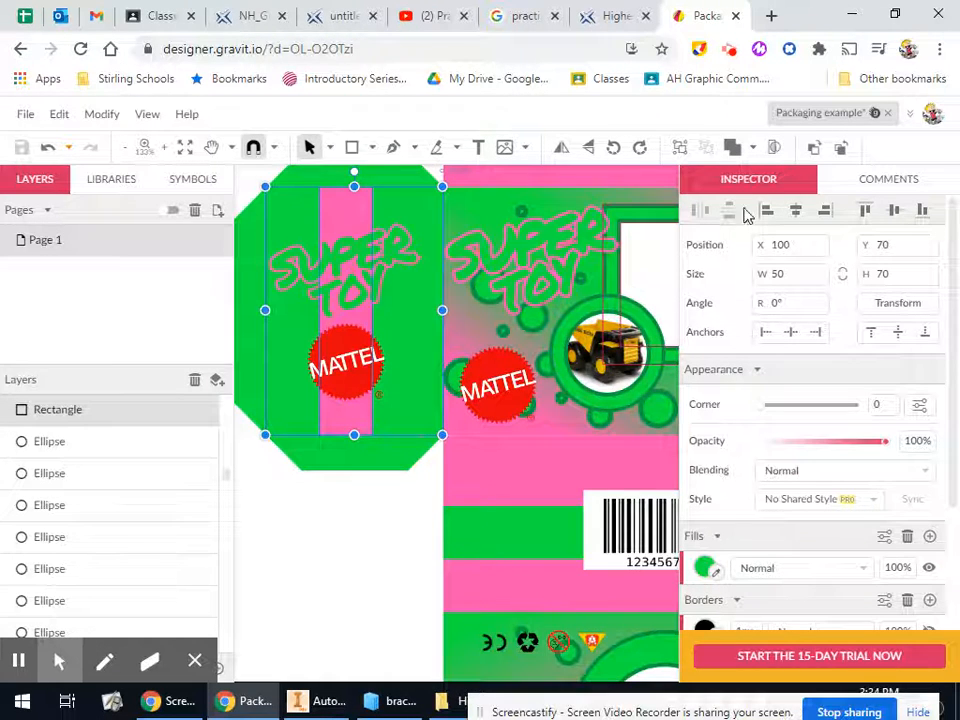
click(797, 214)
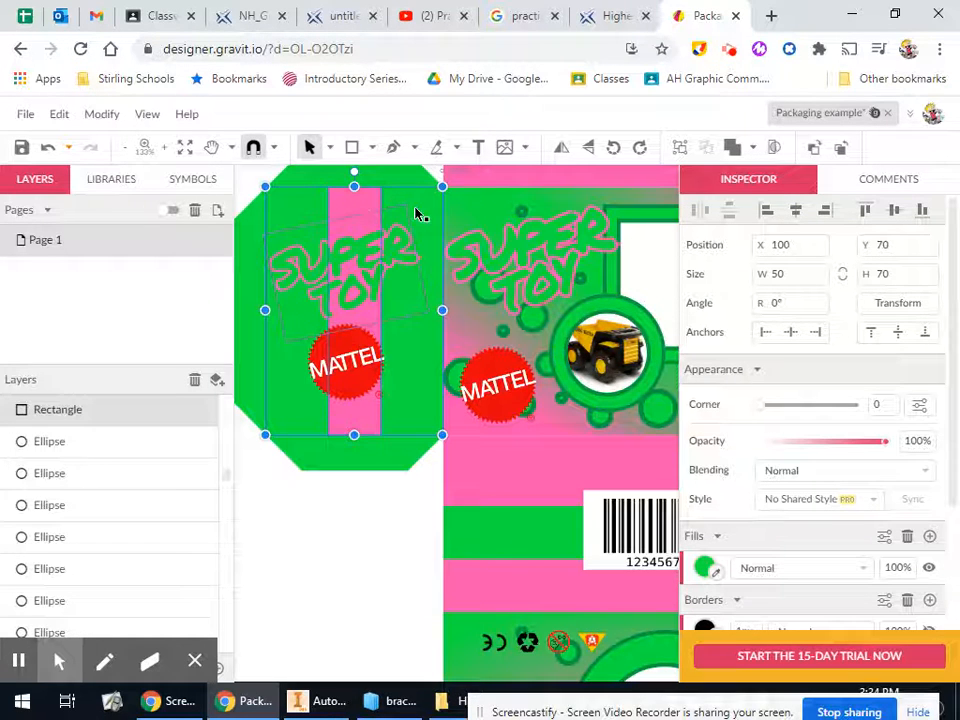
click(364, 300)
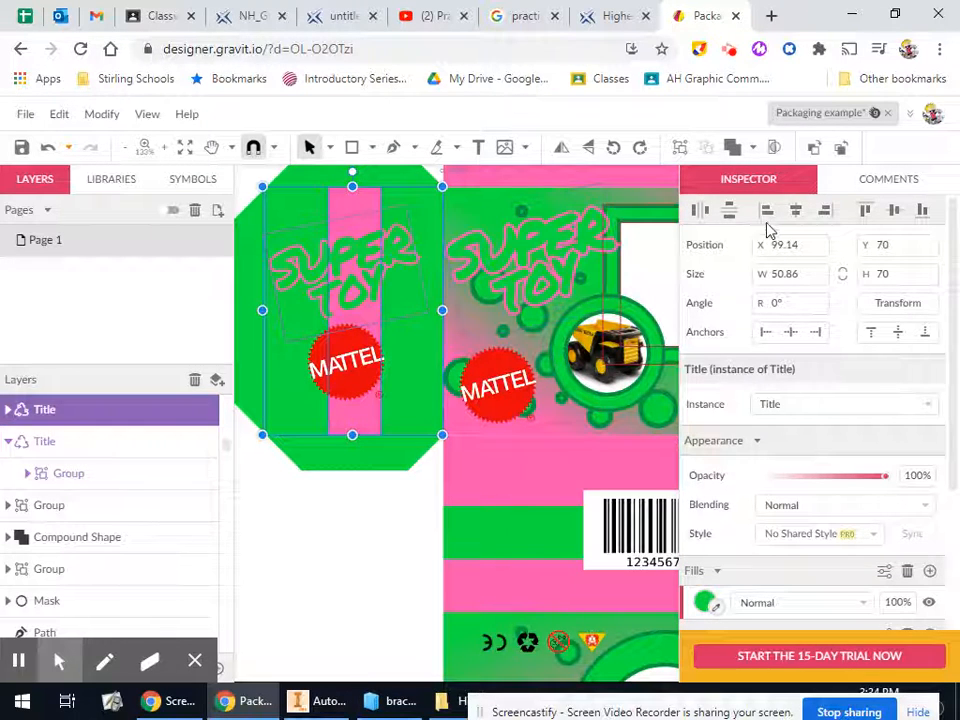
click(795, 212)
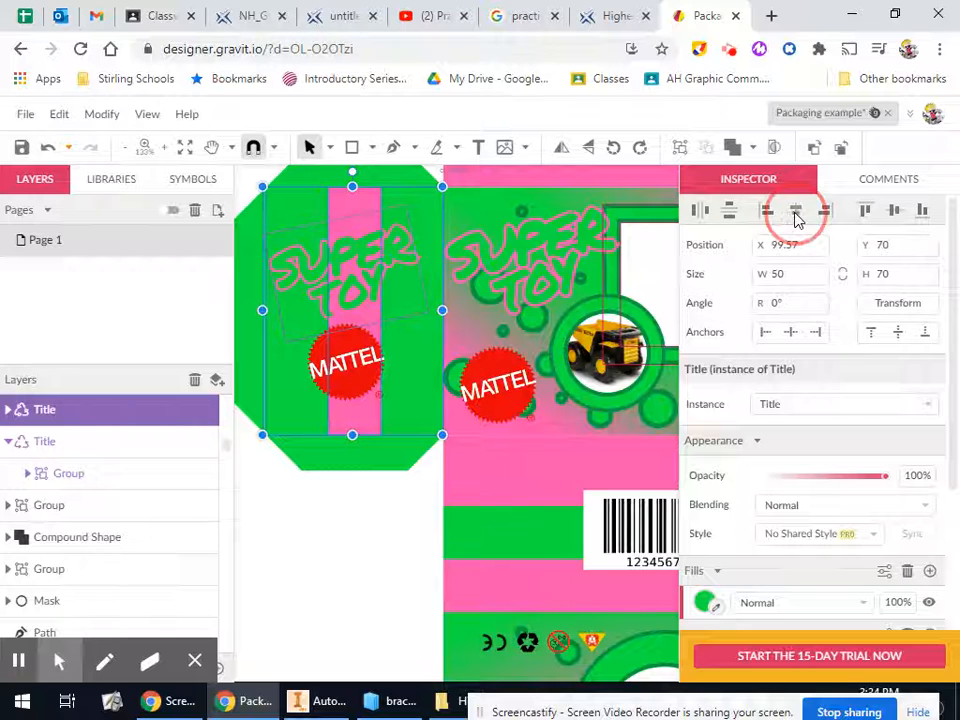
click(369, 534)
- Centre the Mattel logo horizontally on the left side panel
click(364, 386)
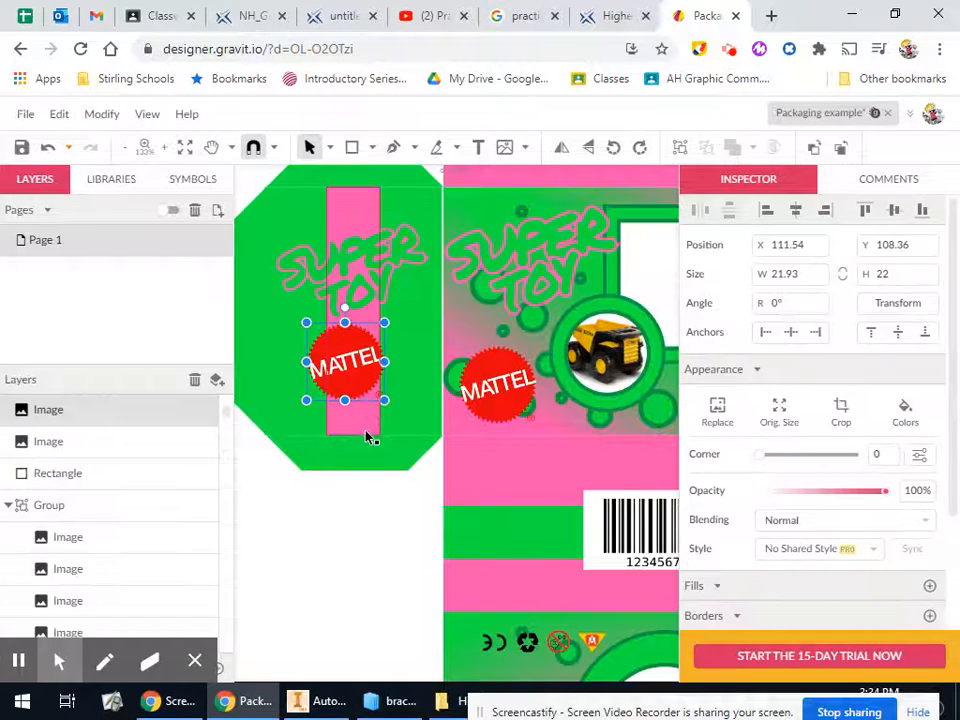
click(405, 422)
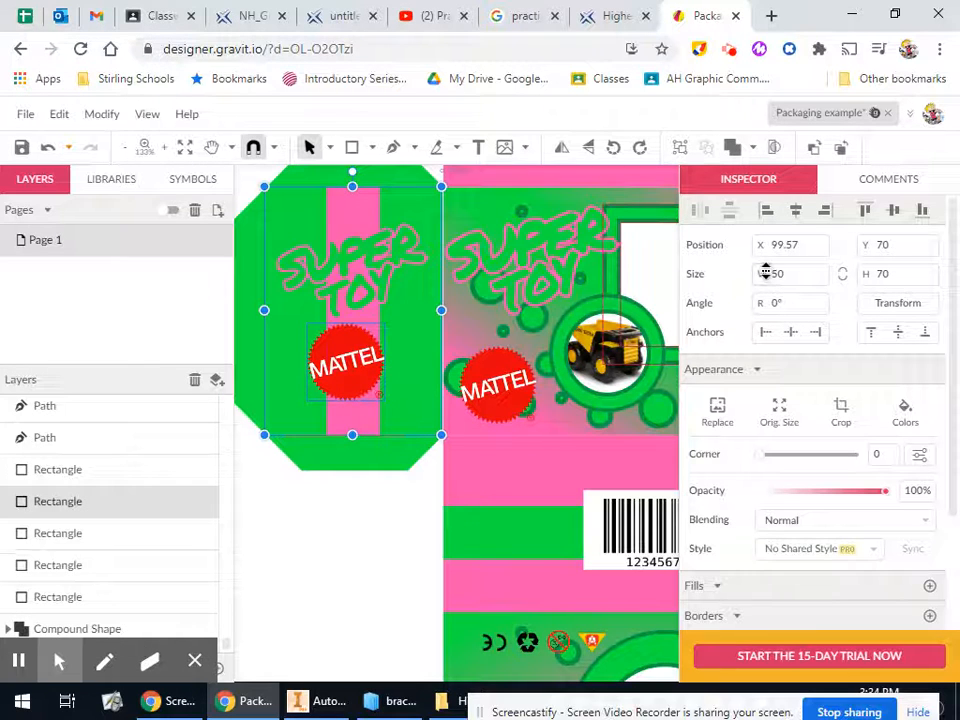
click(394, 536)
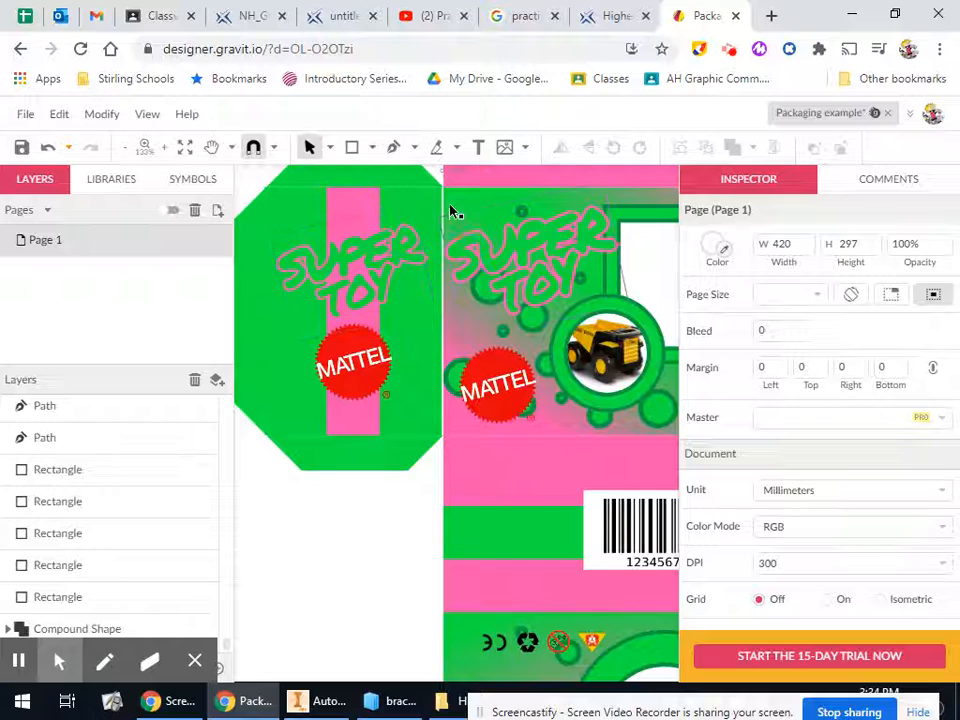
- Nudge the left side panel with its stripe, title and logo slightly right to meet the front panel's edge
click(369, 251)
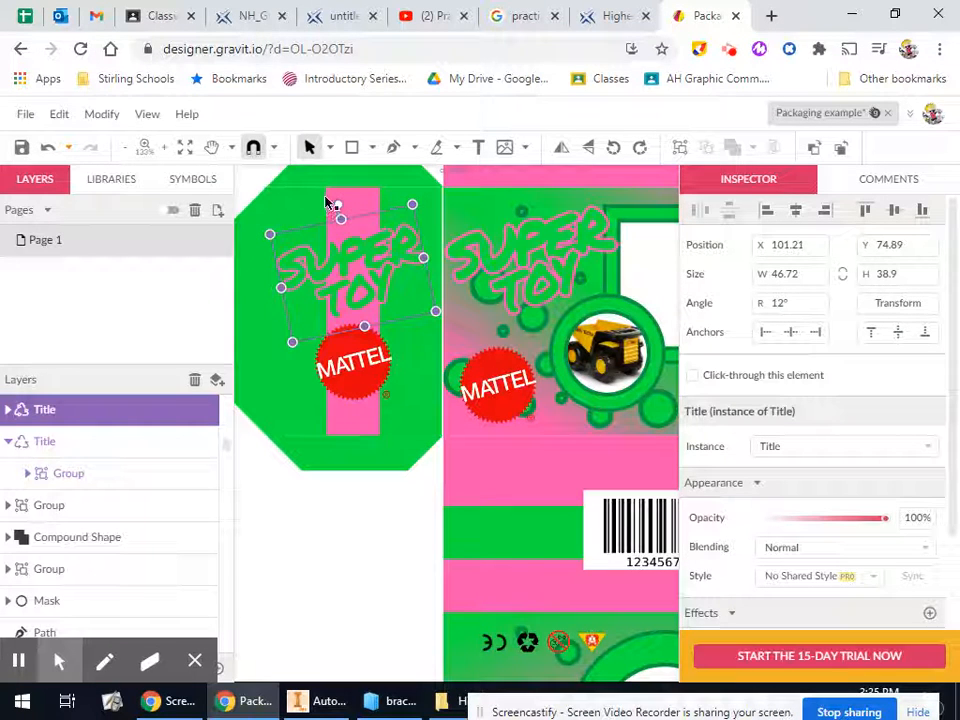
click(430, 217)
click(419, 361)
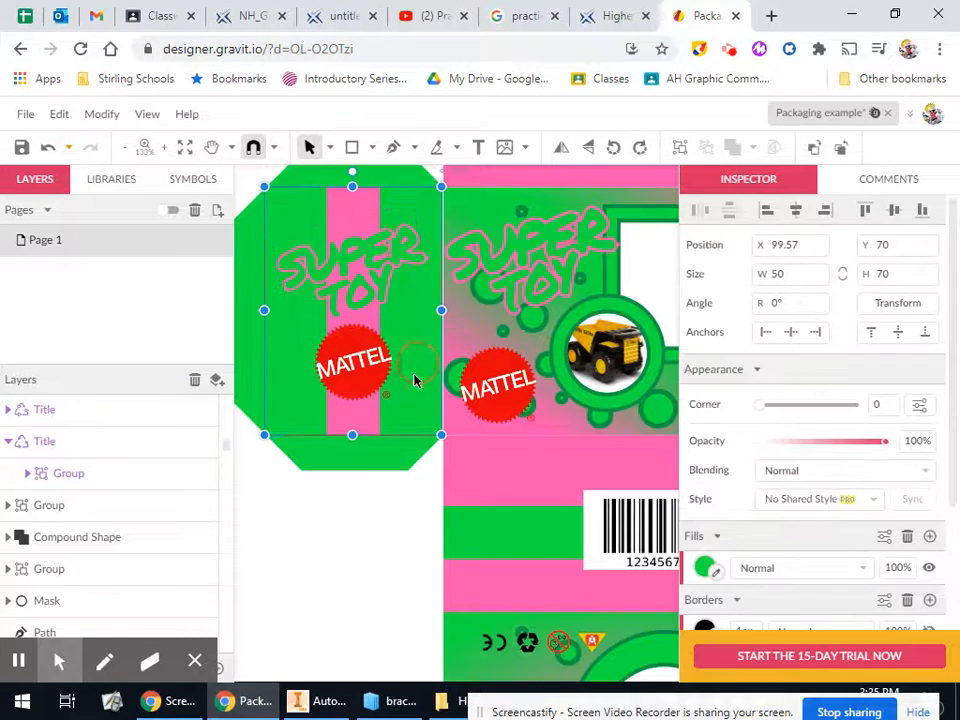
click(375, 293)
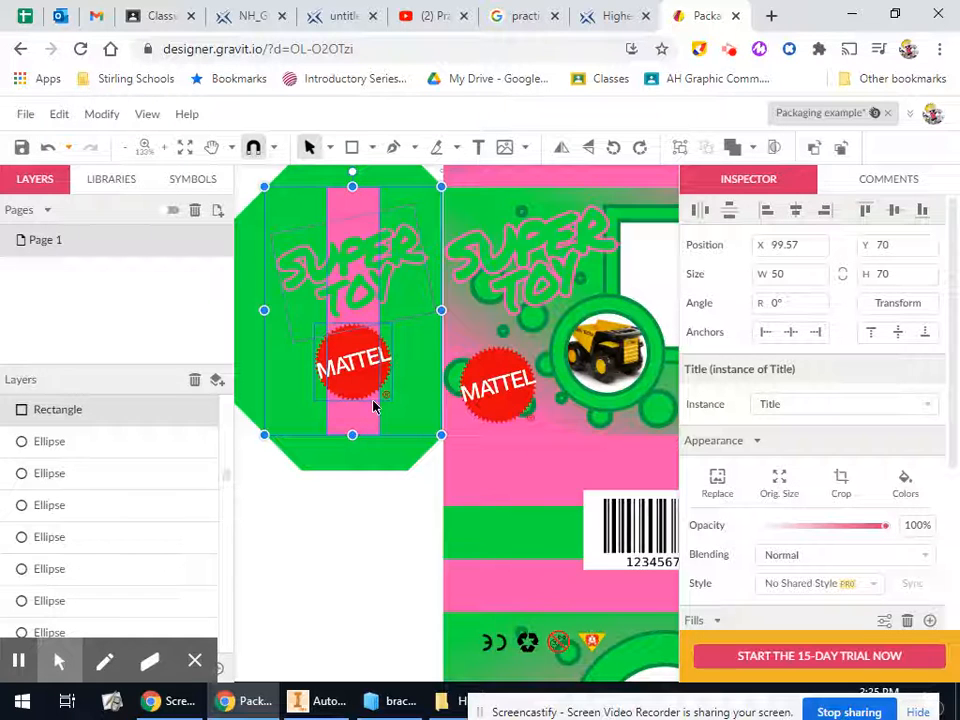
key(Right)
click(394, 531)
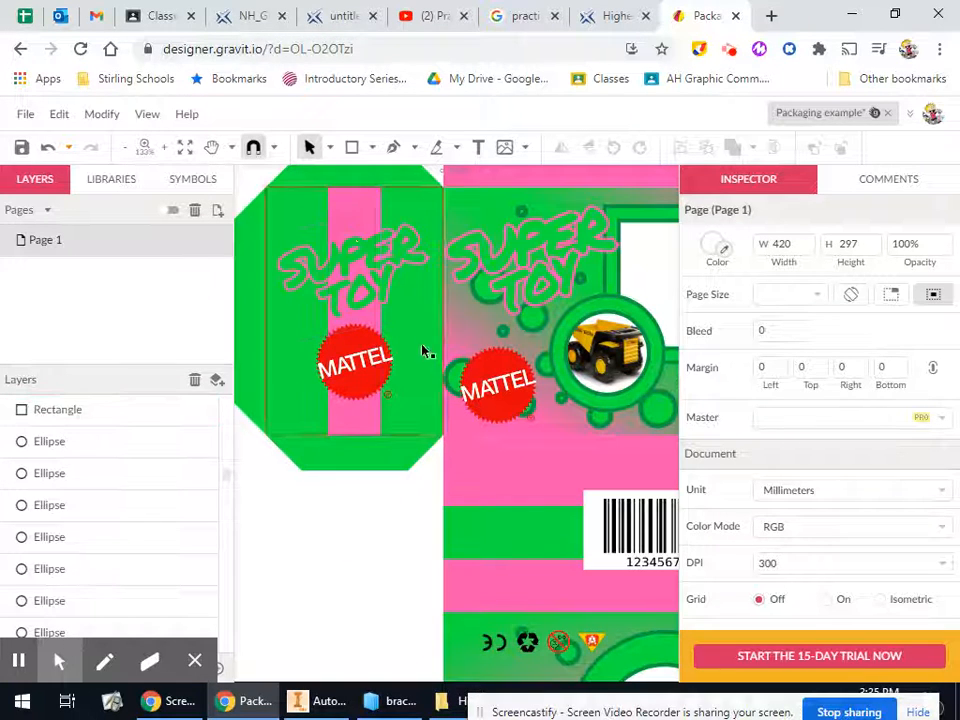
scroll(333, 397, up, 3)
scroll(396, 347, down, 3)
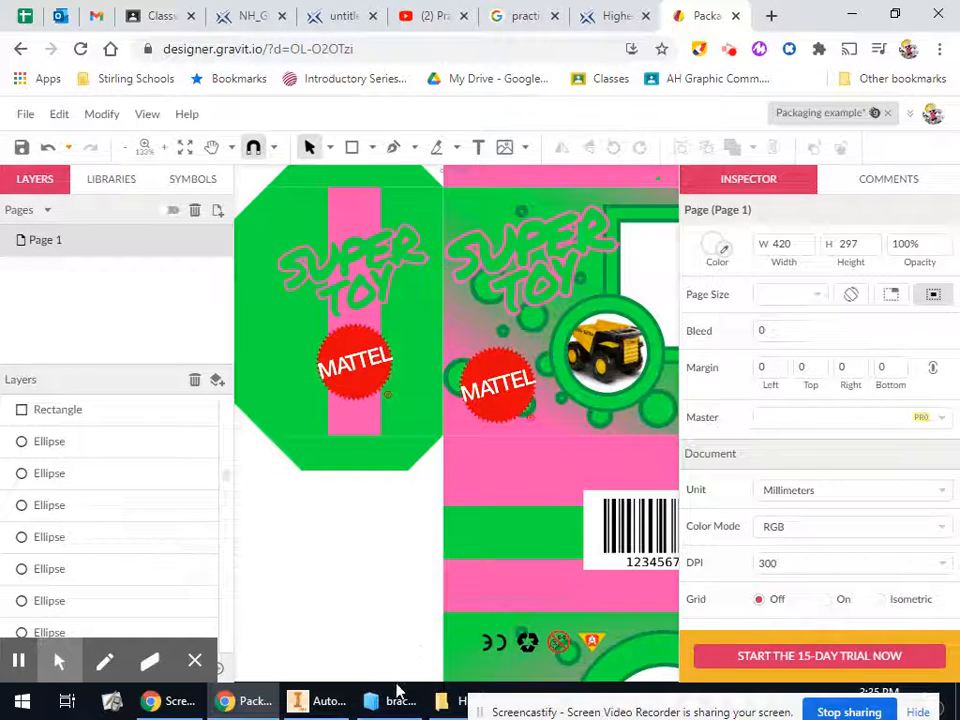
click(211, 147)
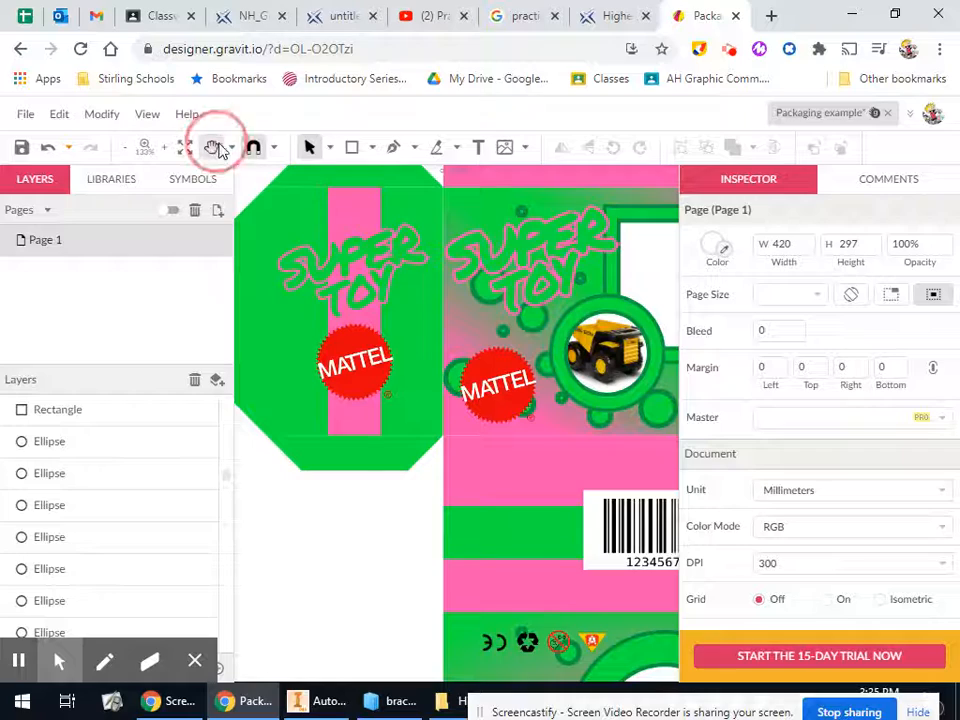
- Centre the pink stripe horizontally on the green side panel to the right of the front panel
drag(474, 272, 295, 205)
drag(576, 346, 557, 339)
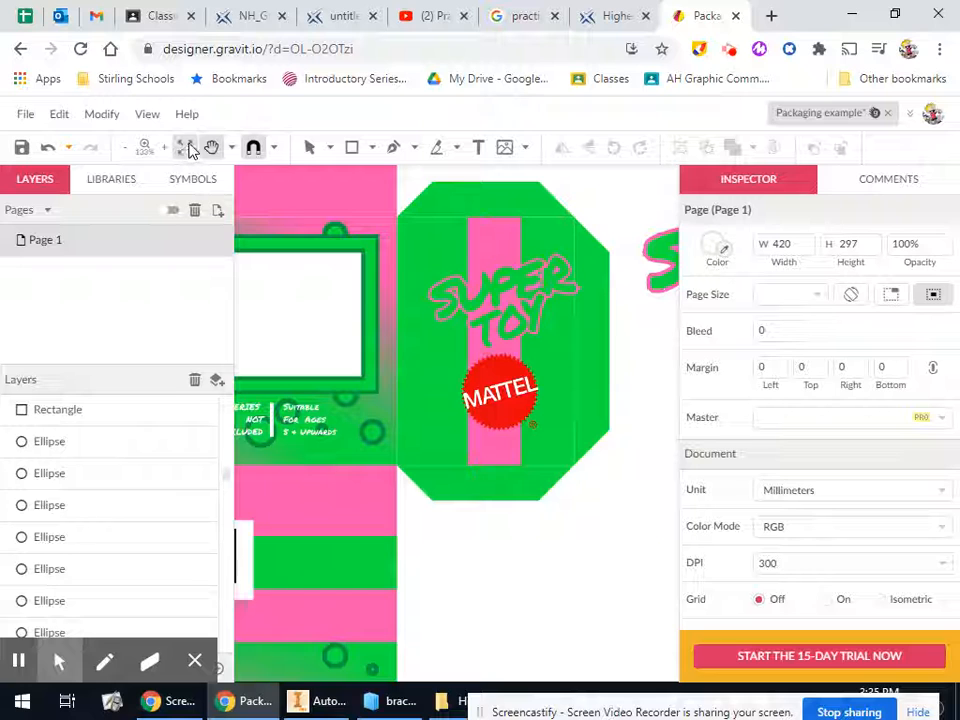
click(309, 148)
click(510, 300)
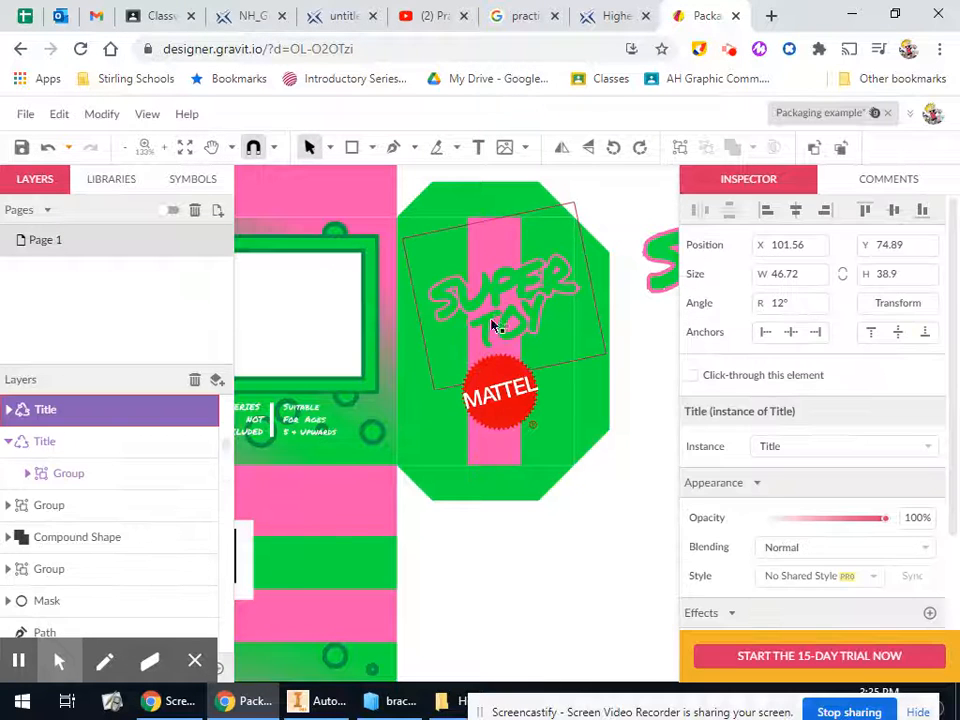
click(490, 563)
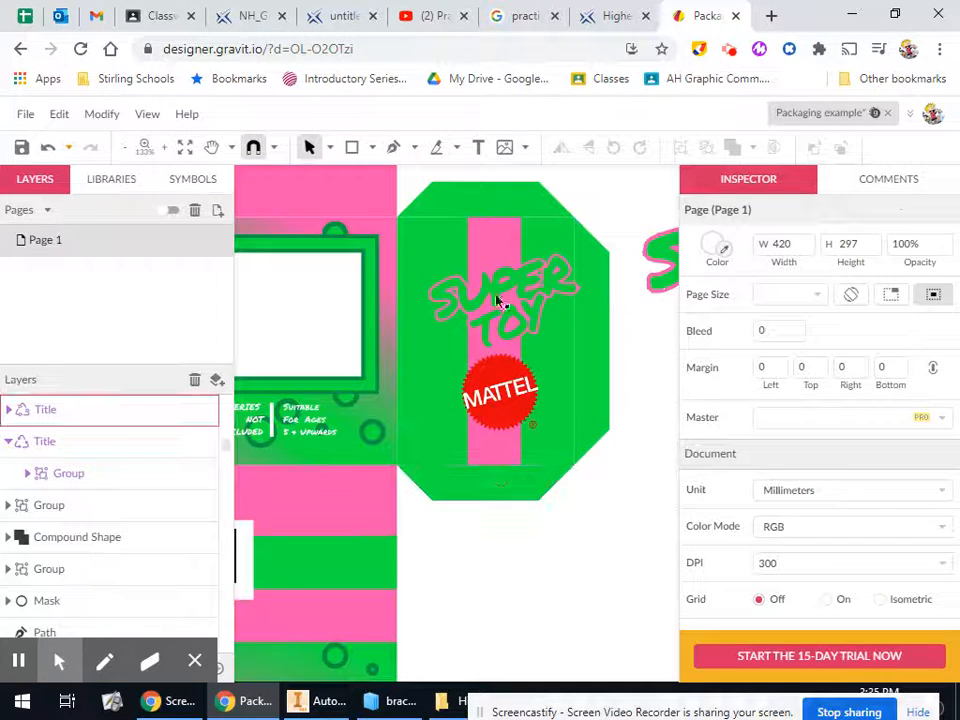
click(485, 265)
click(508, 246)
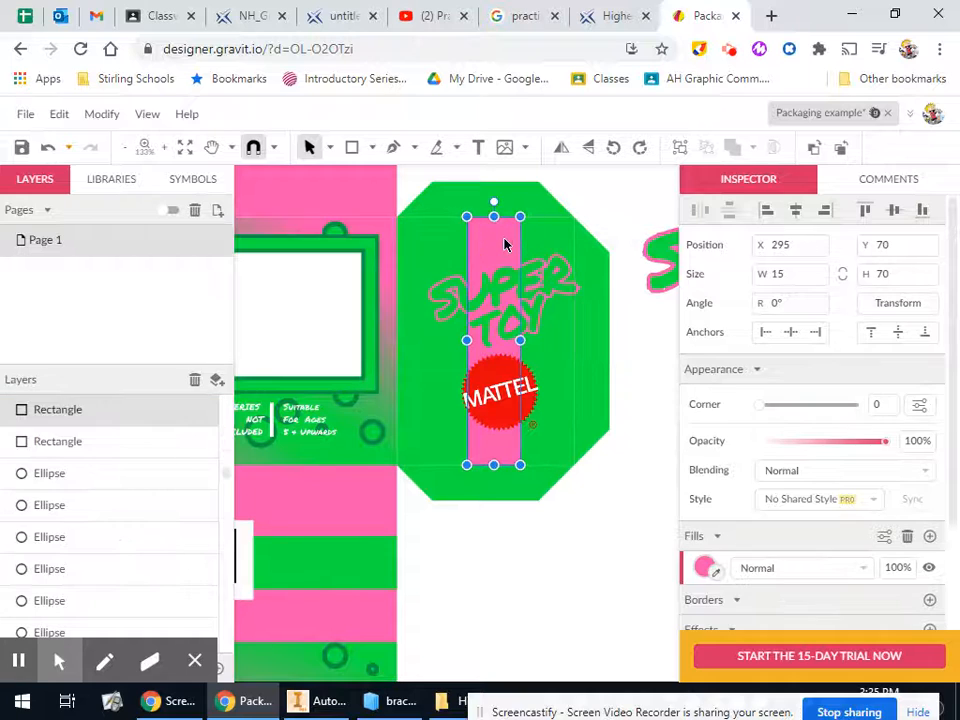
click(430, 254)
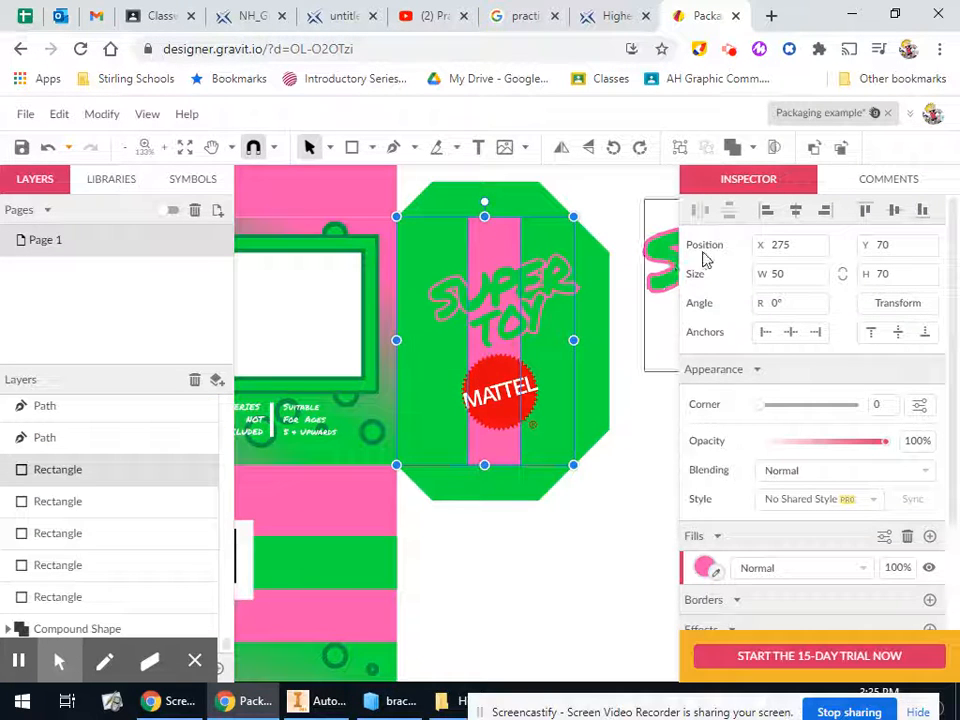
click(792, 213)
click(579, 510)
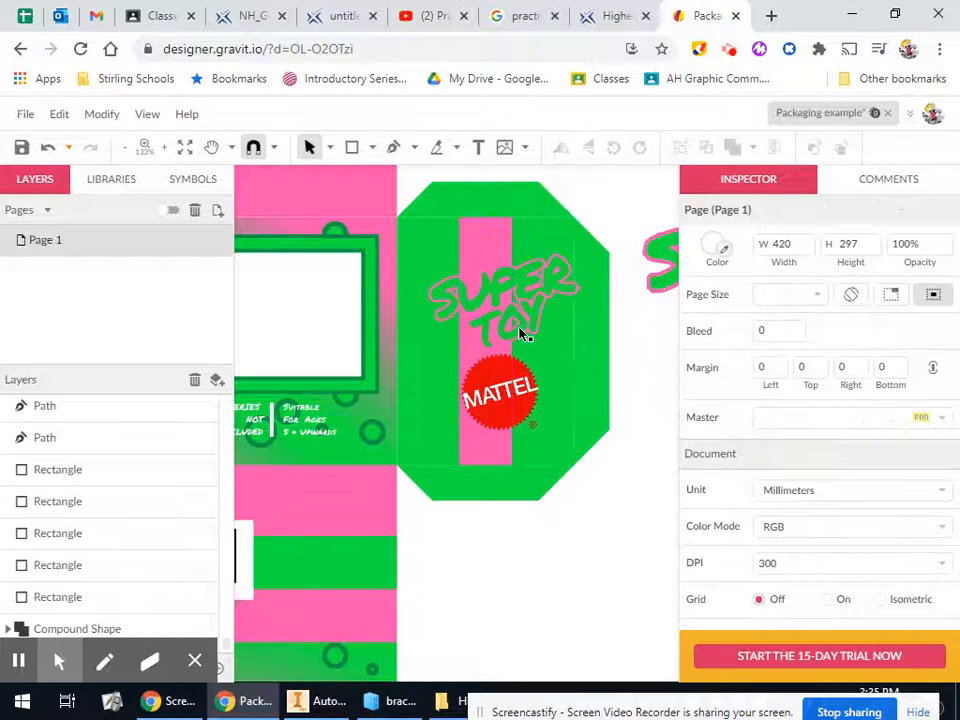
- Try to centre the Super Toy title and the right green side panel on each other horizontally, and undo the alignment
click(547, 279)
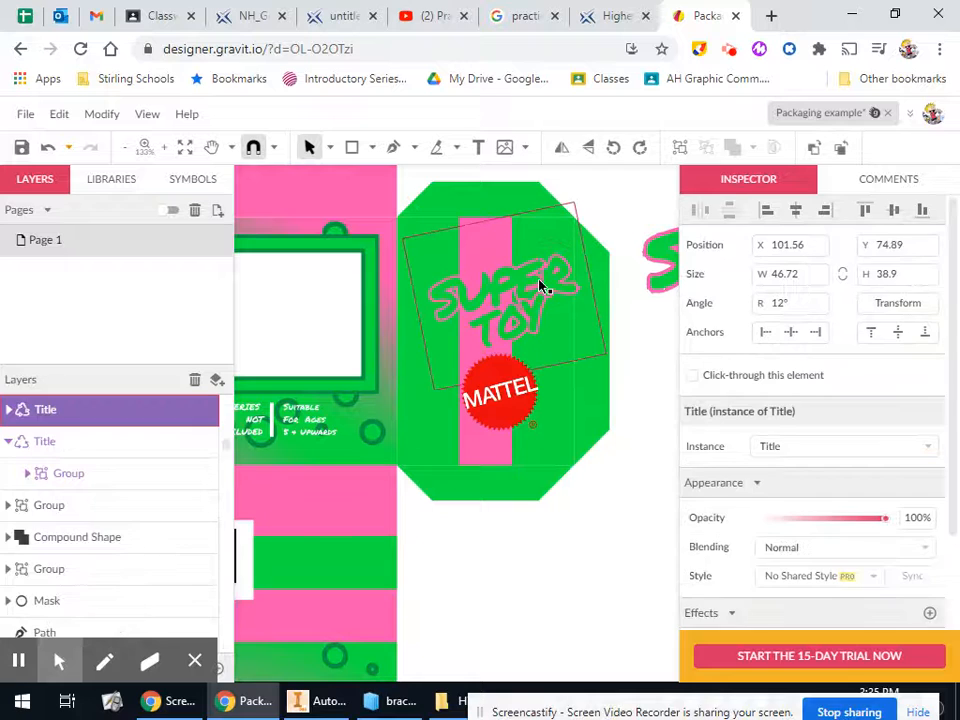
click(418, 420)
click(440, 382)
click(482, 607)
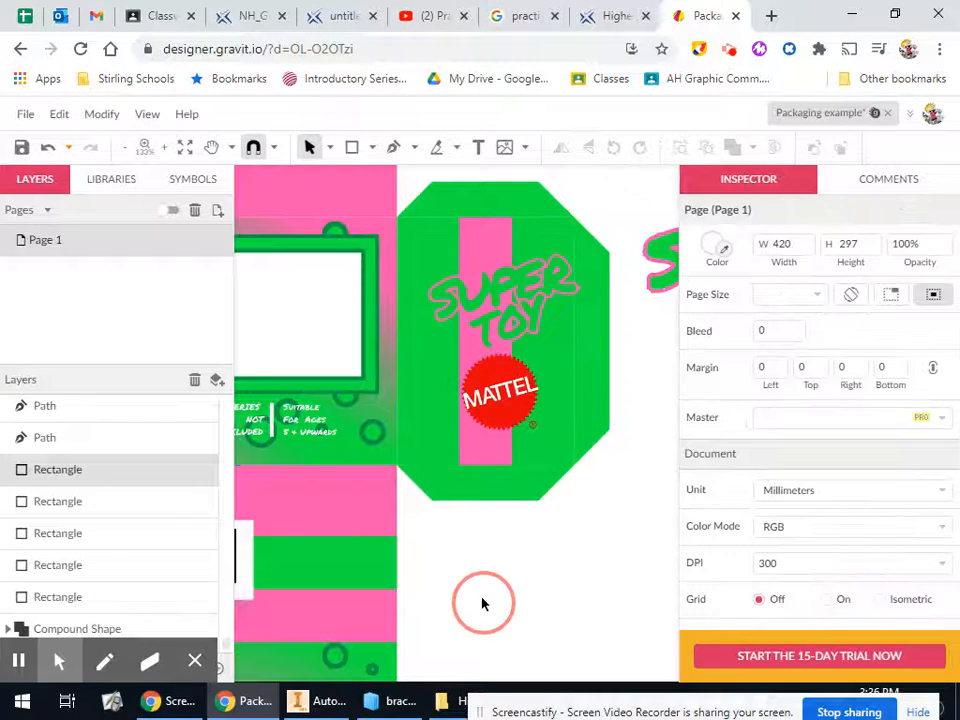
click(439, 401)
click(549, 291)
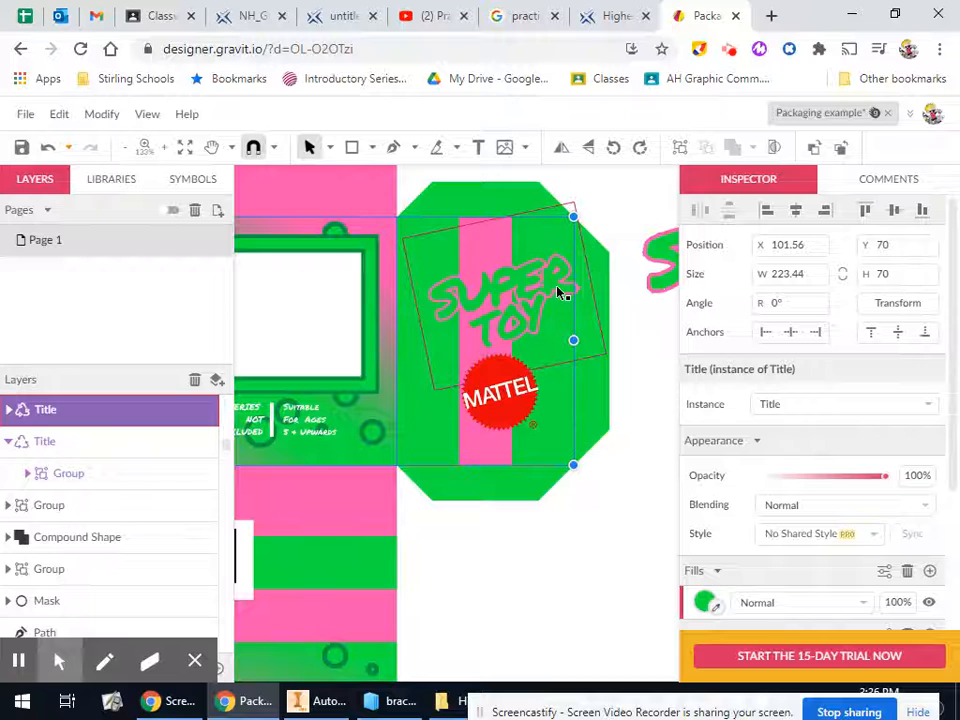
click(794, 214)
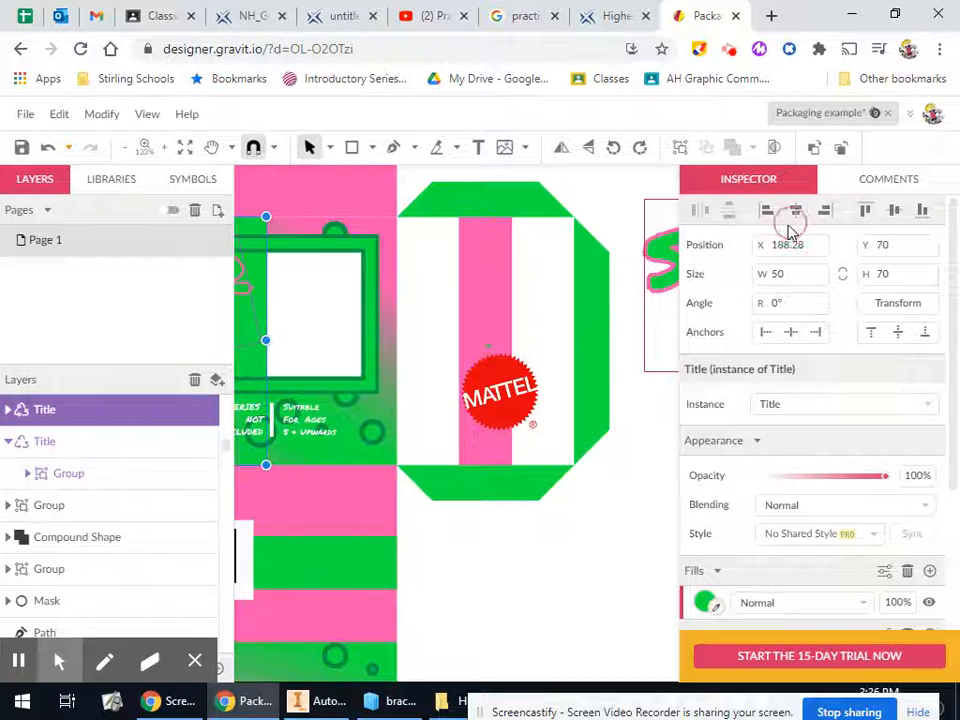
key(ctrl+z)
click(528, 636)
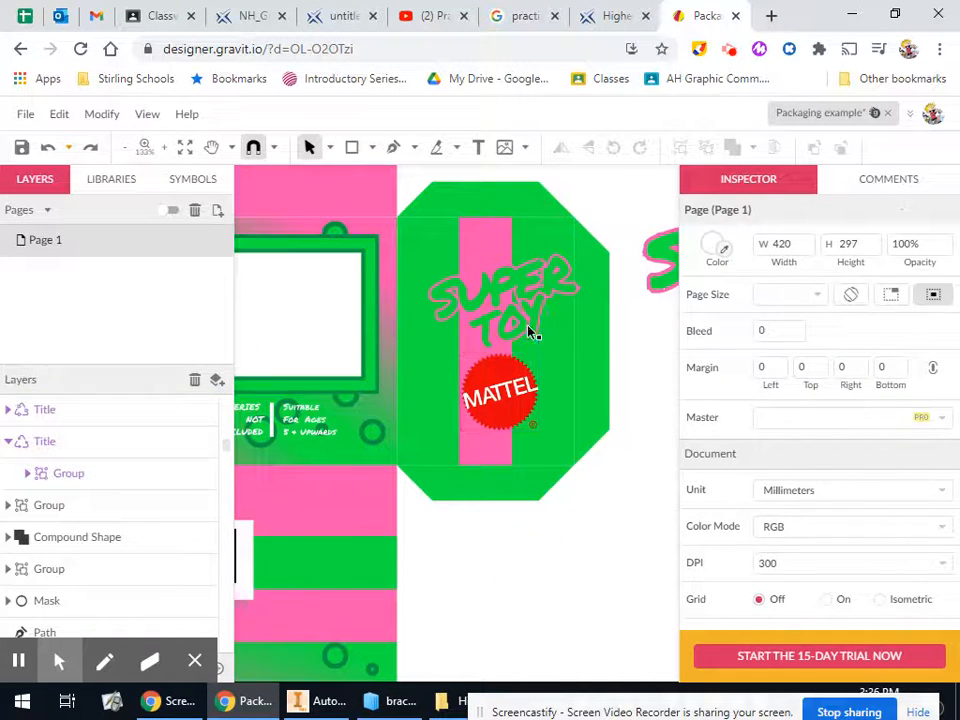
- Select the Super Toy artwork inside the right side panel's title and nudge it left over the pink stripe to X 277.13
click(535, 303)
double_click(531, 290)
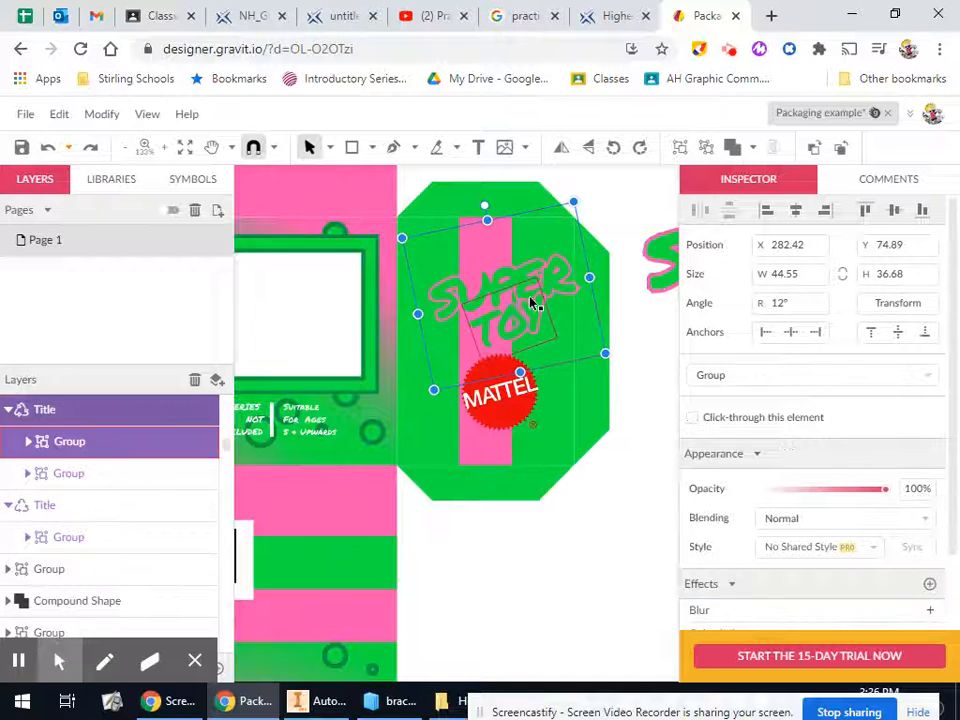
key(Left)
key(Left)
key(Left)
key(Left)
key(Left)
key(Left)
key(Left)
key(Left)
key(Left)
key(Left)
key(Left)
key(Left)
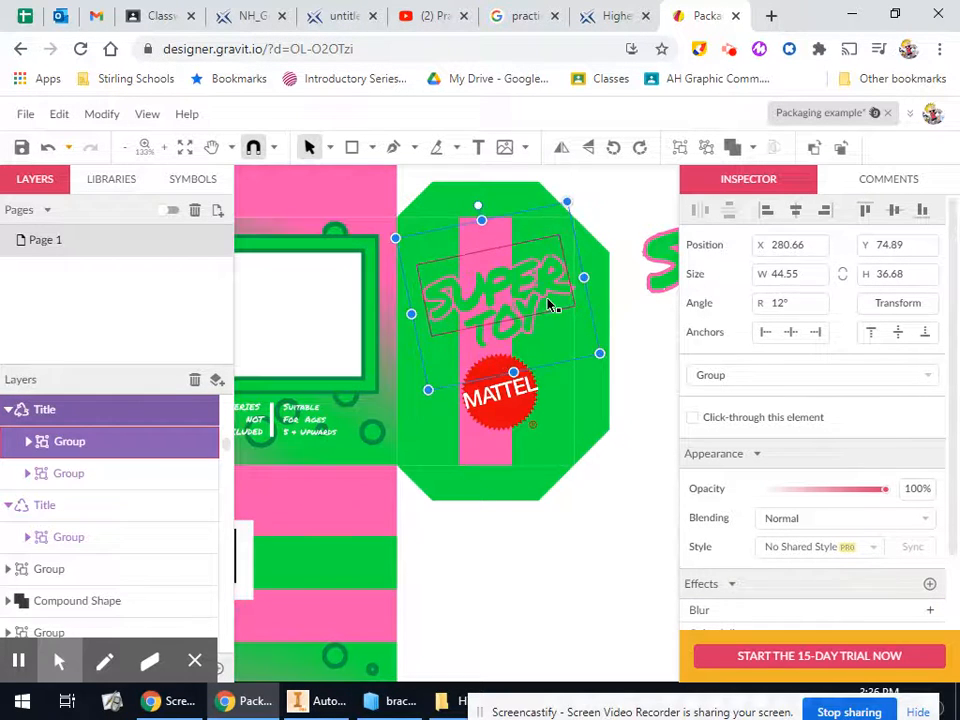
key(Left)
key(Left)
key(Left)
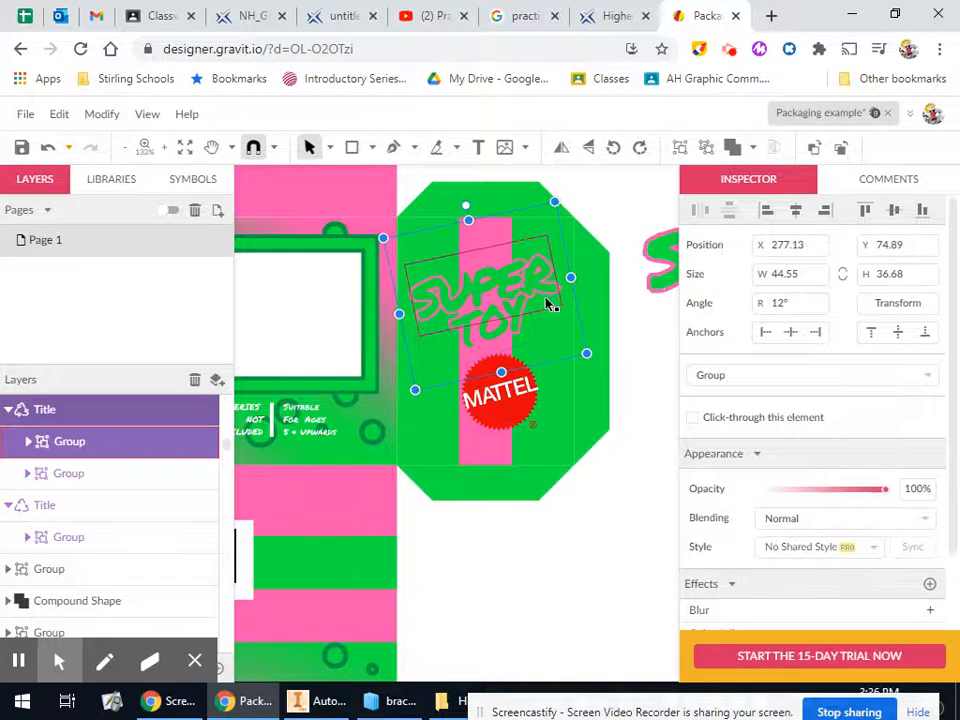
click(551, 625)
- Centre the Mattel logo horizontally on the right green side panel
click(513, 387)
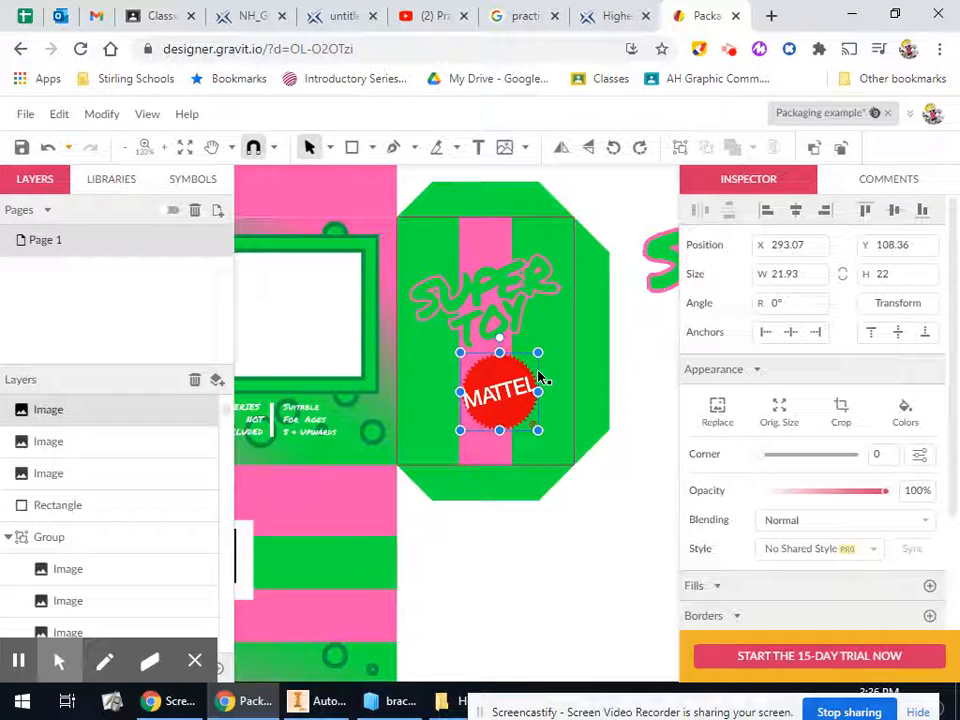
click(557, 335)
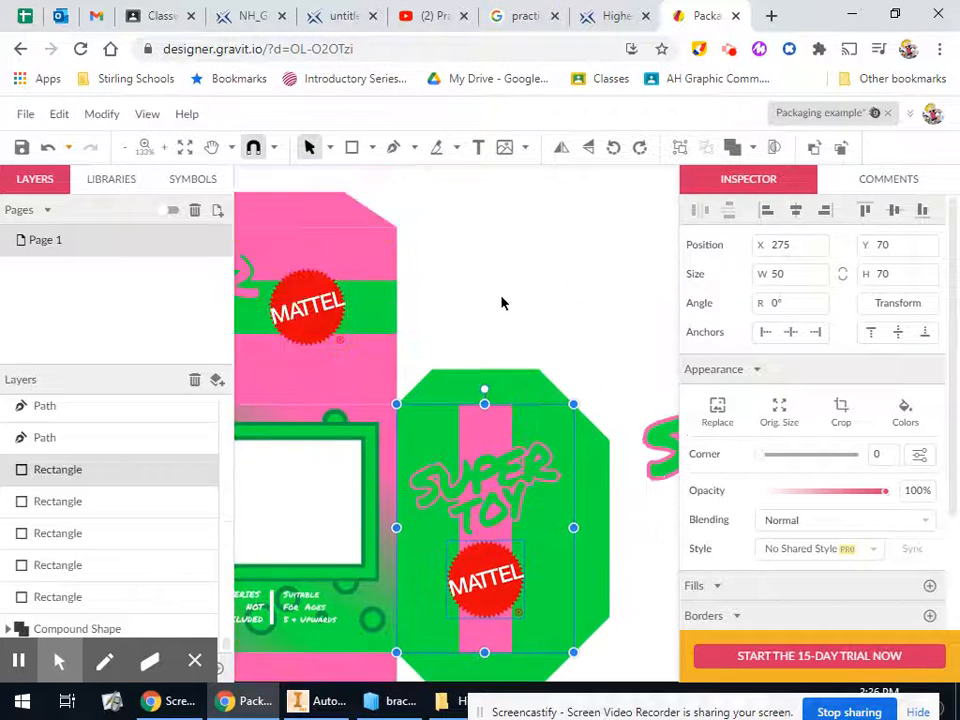
scroll(501, 302, up, 3)
scroll(512, 549, down, 3)
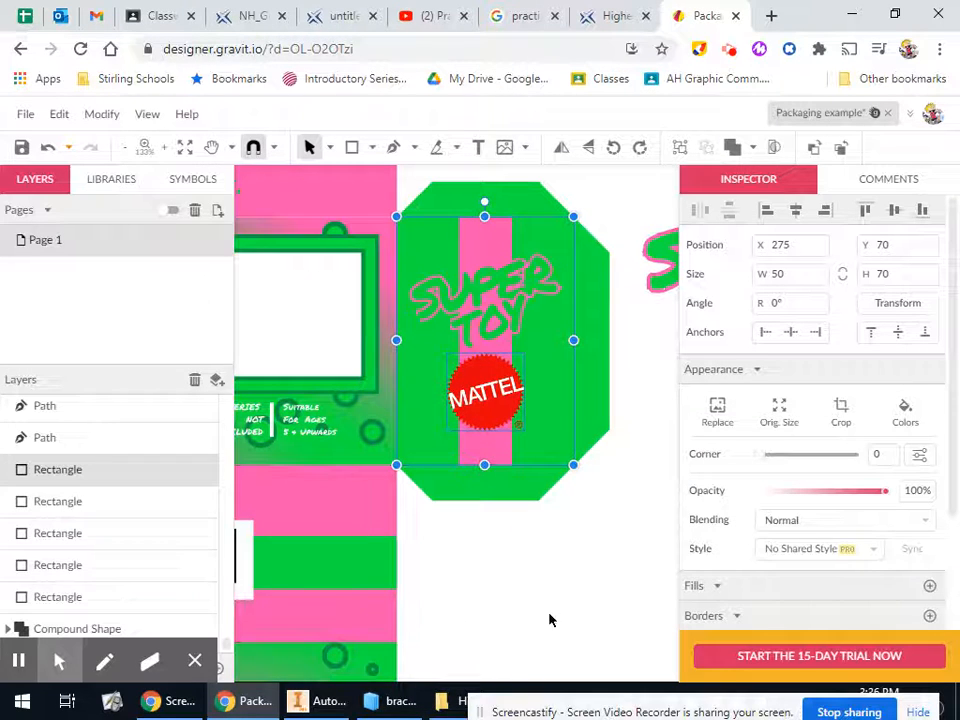
- Centre the green stripe behind the barcode vertically on the pink panel below the front panel
click(394, 560)
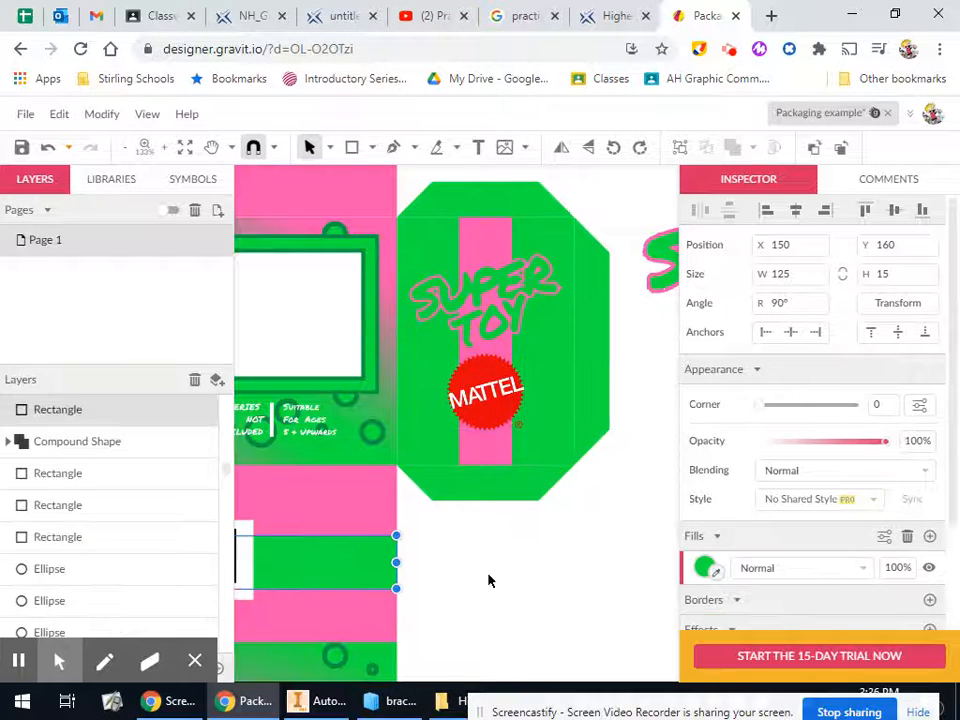
click(390, 518)
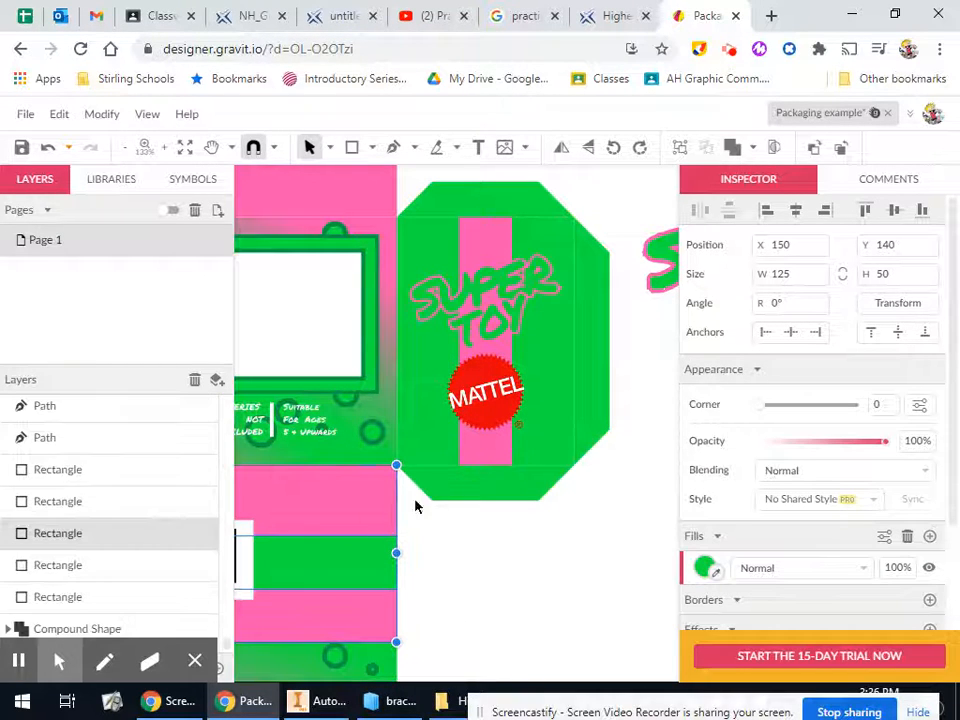
click(897, 215)
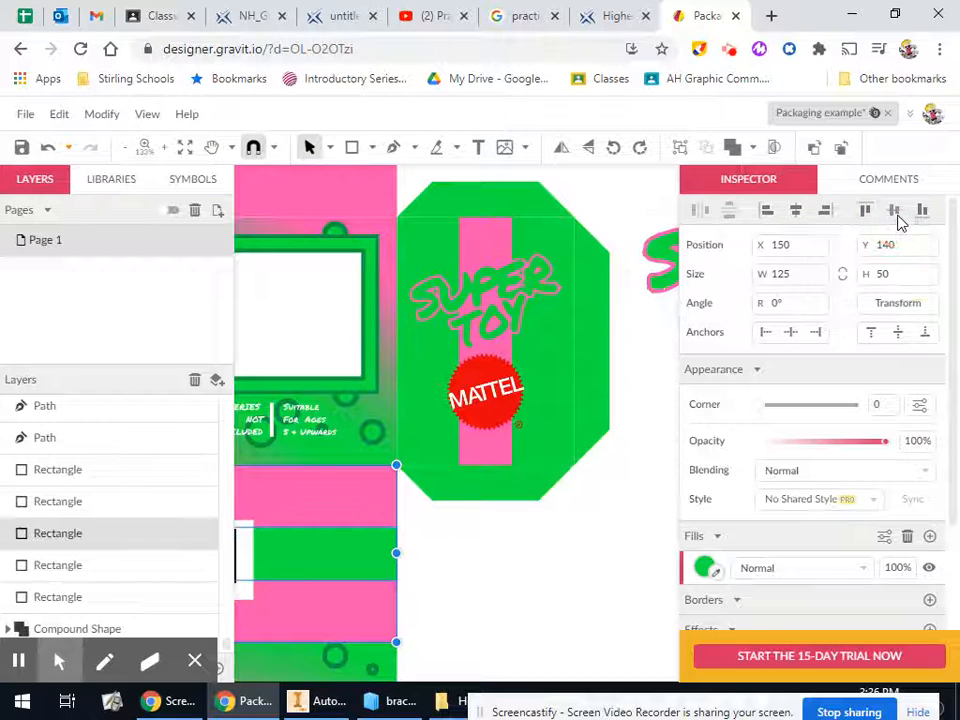
click(553, 612)
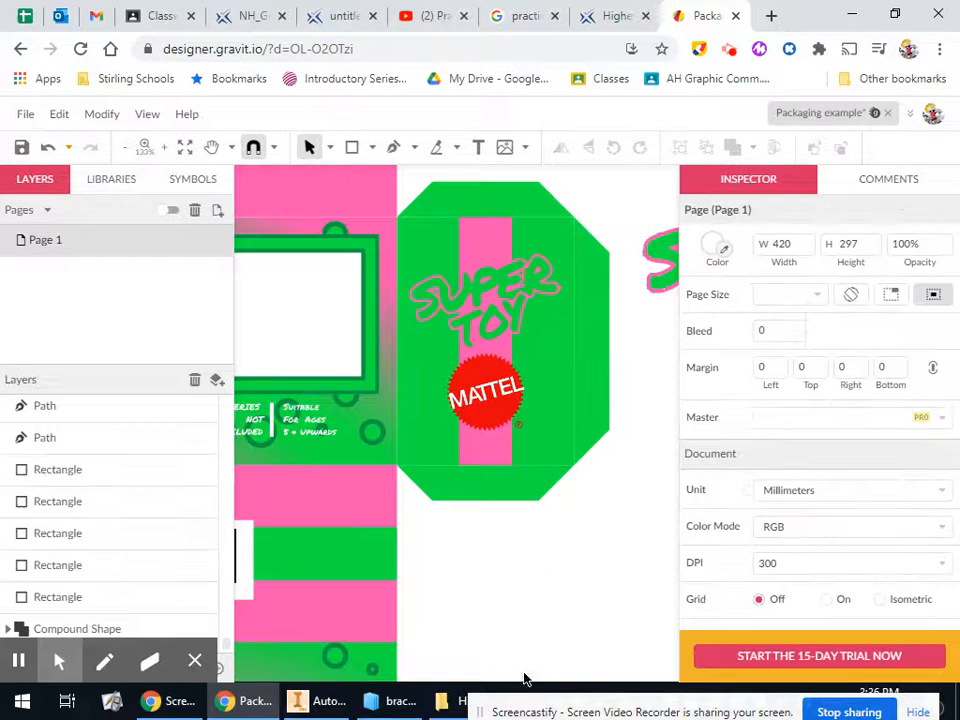
- Move the two green Safety Info and Instructions boxes on the back panel down together to Y 215.37
click(211, 147)
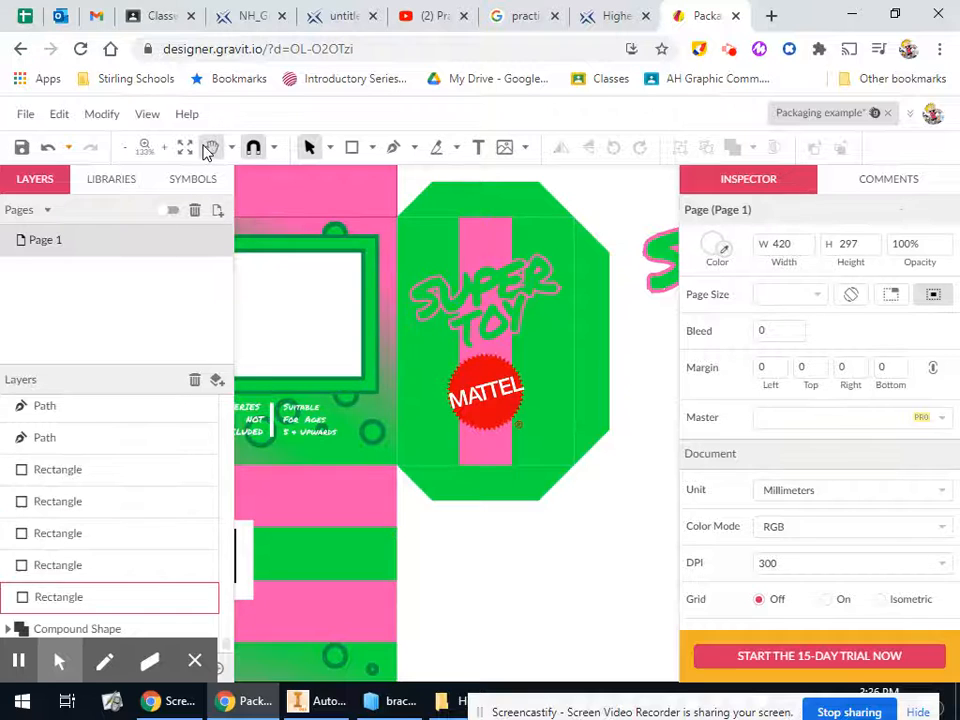
drag(482, 580, 693, 497)
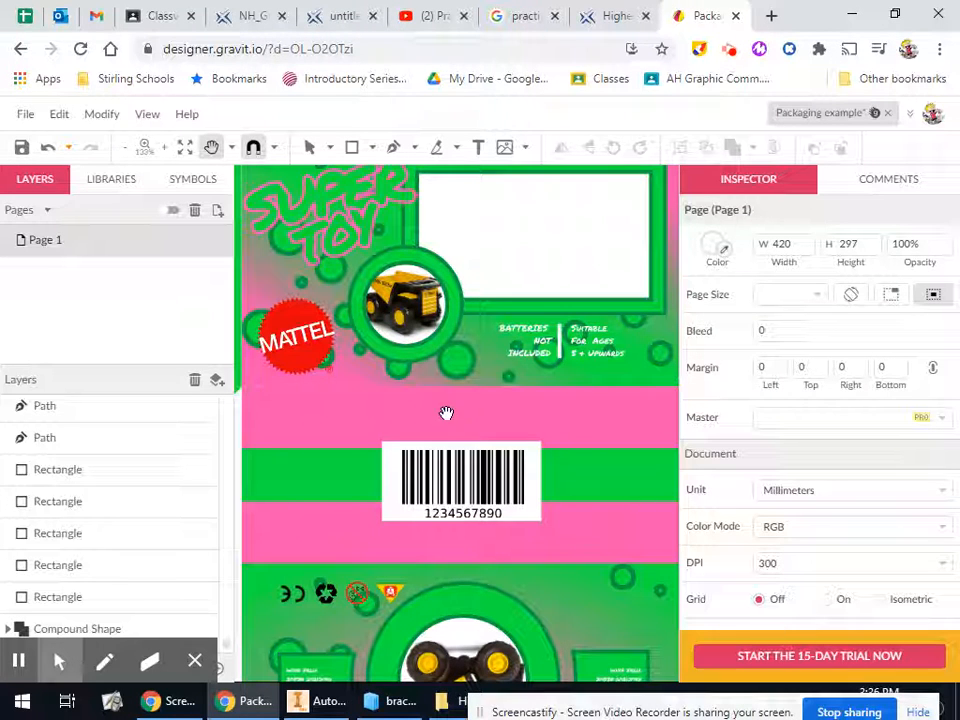
scroll(441, 406, down, 3)
scroll(430, 415, up, 3)
scroll(393, 428, down, 3)
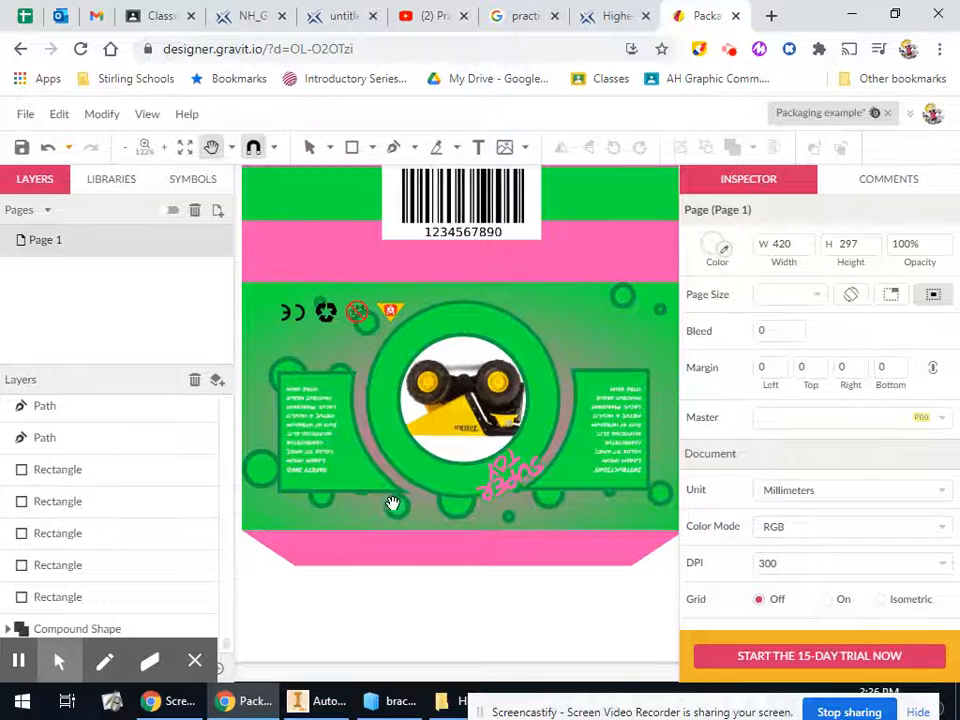
click(310, 148)
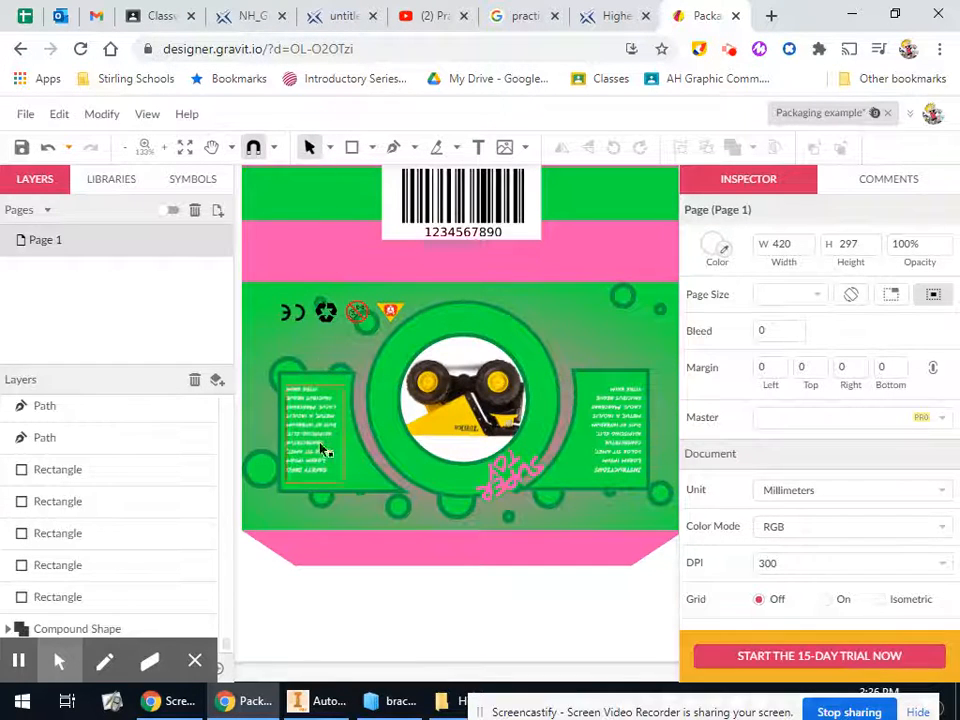
click(362, 470)
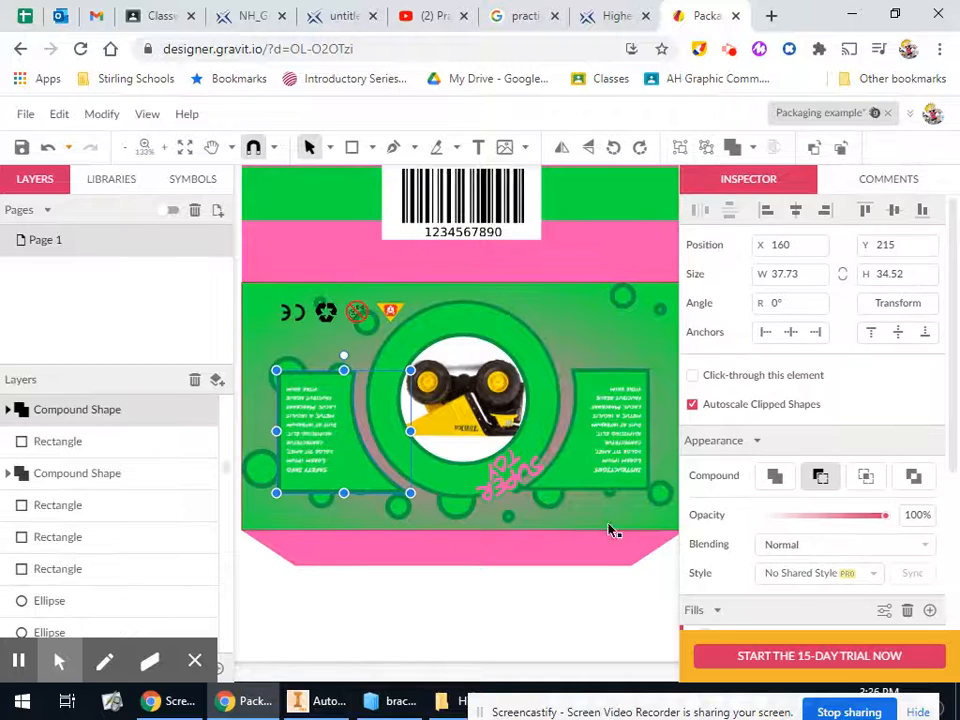
shift+click(613, 489)
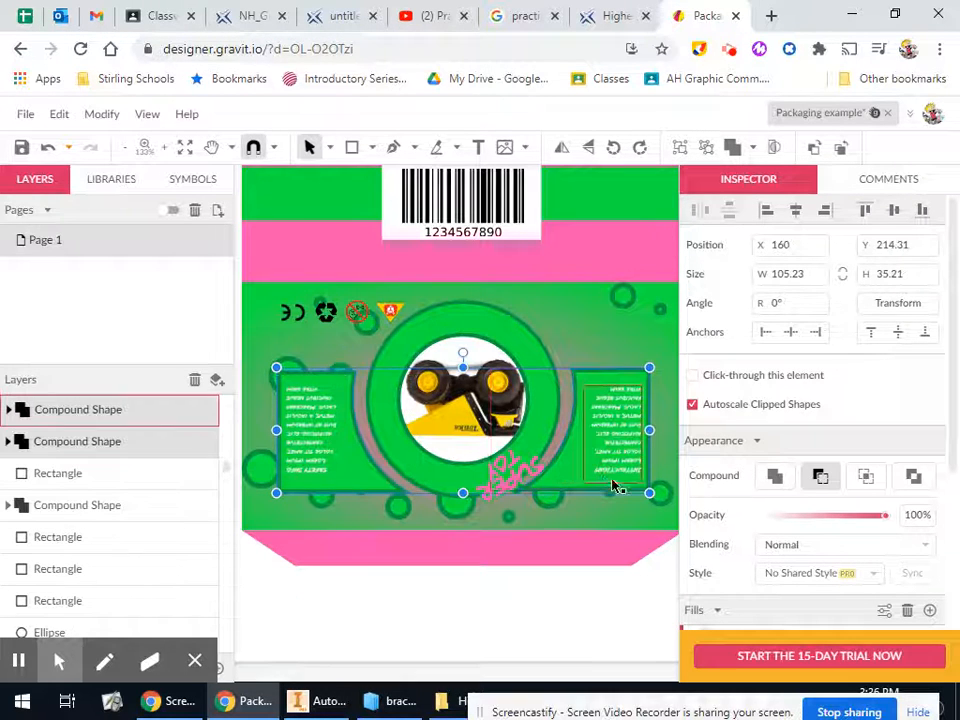
drag(629, 494, 634, 497)
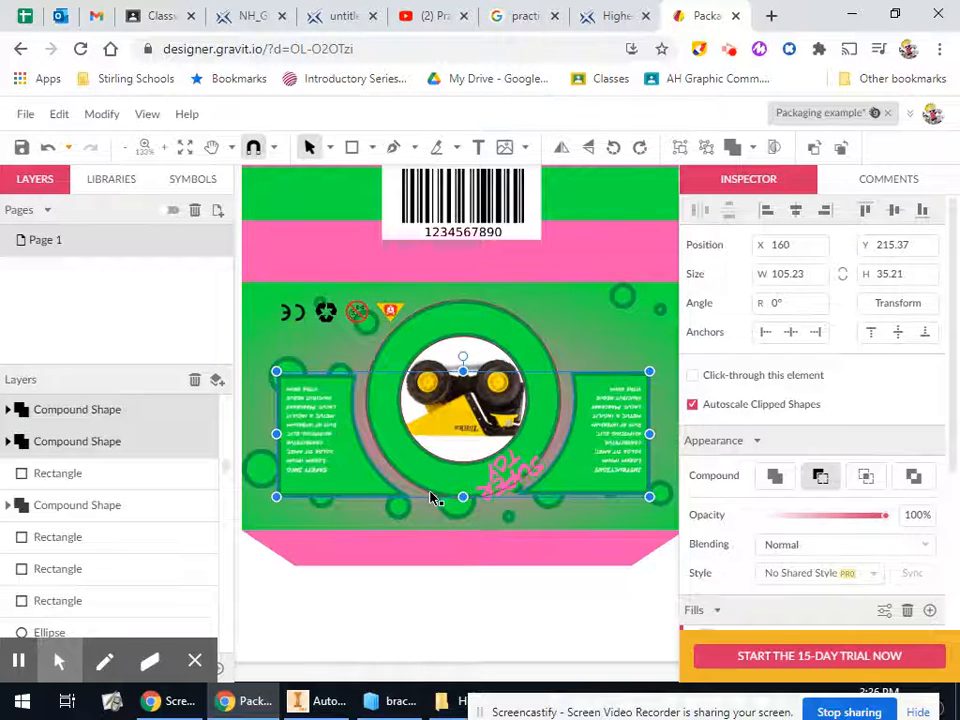
double_click(334, 465)
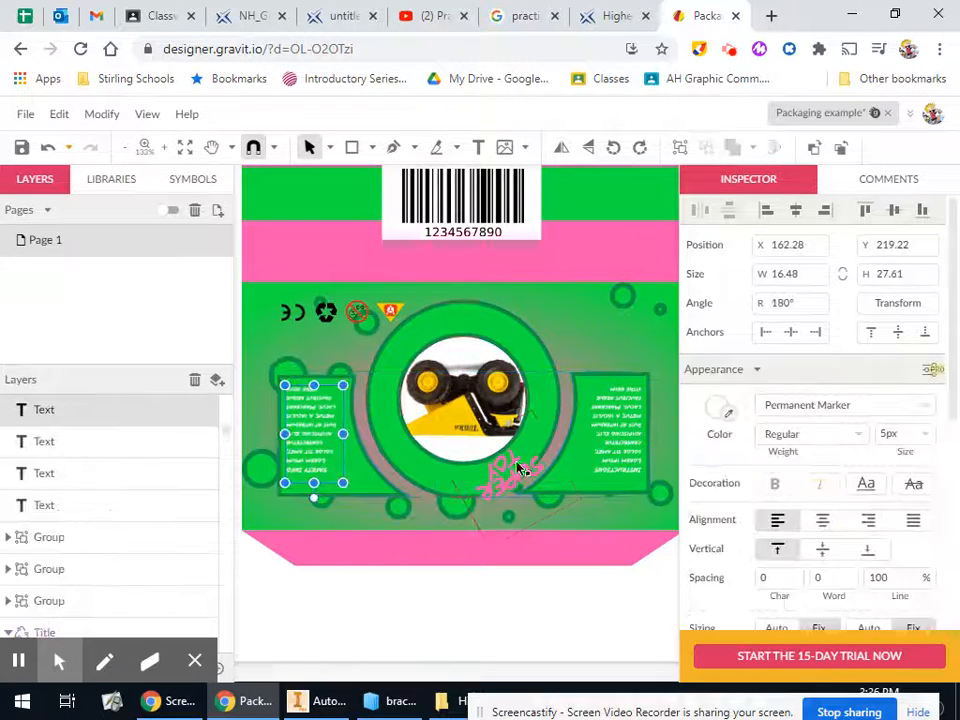
shift+click(618, 452)
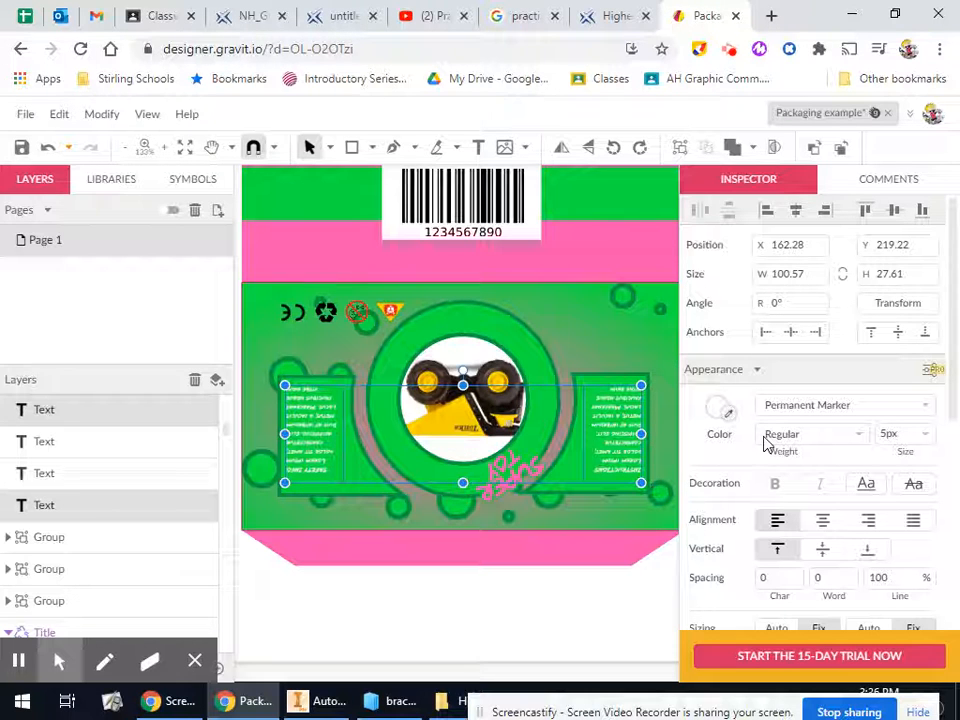
click(622, 492)
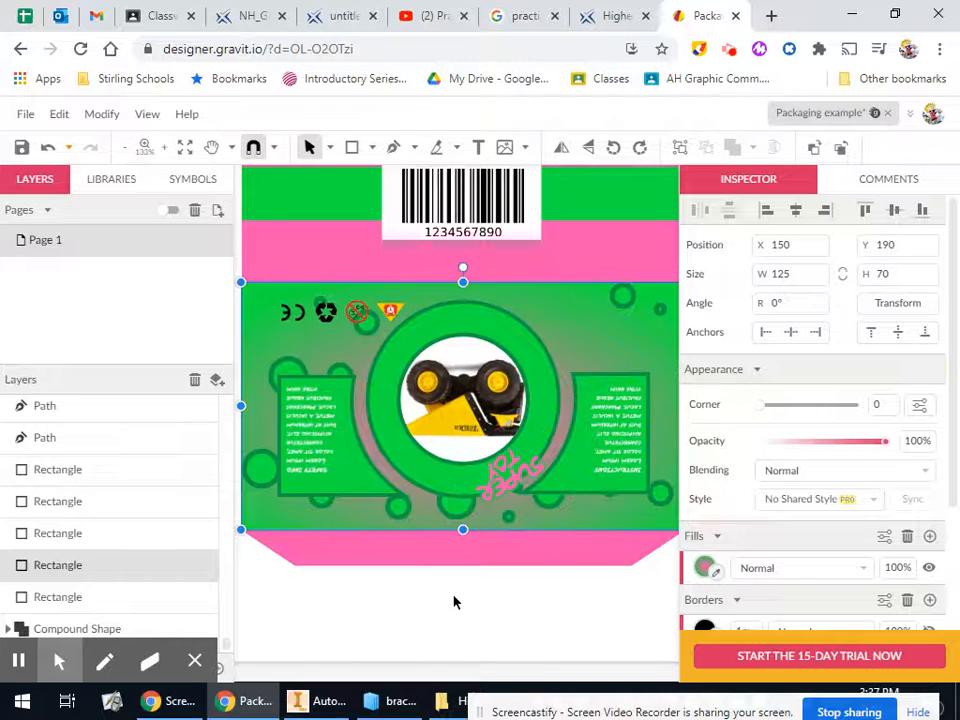
- Duplicate the lower group of spare green circles lying beside the net
scroll(390, 570, up, 5)
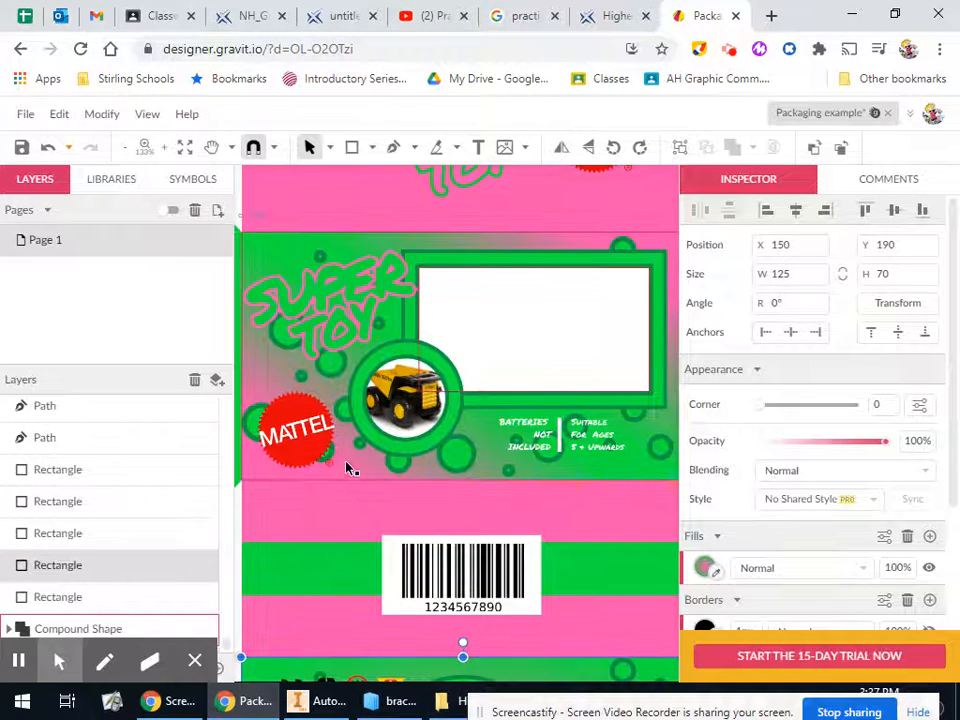
scroll(360, 396, up, 1)
click(211, 147)
drag(334, 369, 546, 326)
drag(591, 450, 583, 321)
drag(545, 410, 700, 310)
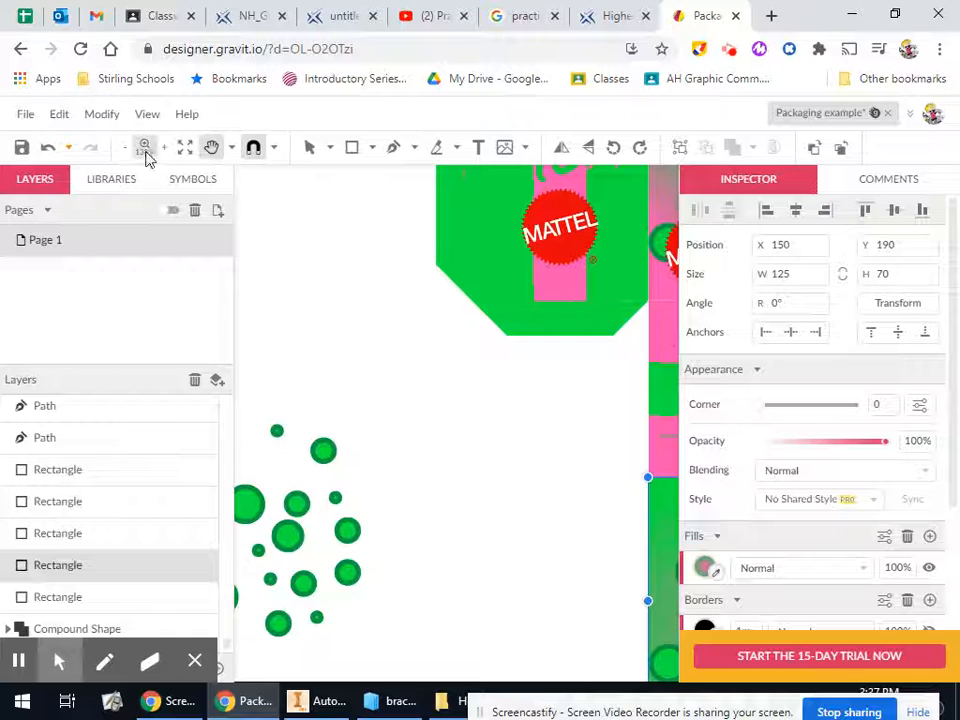
drag(439, 520, 640, 362)
drag(450, 463, 344, 477)
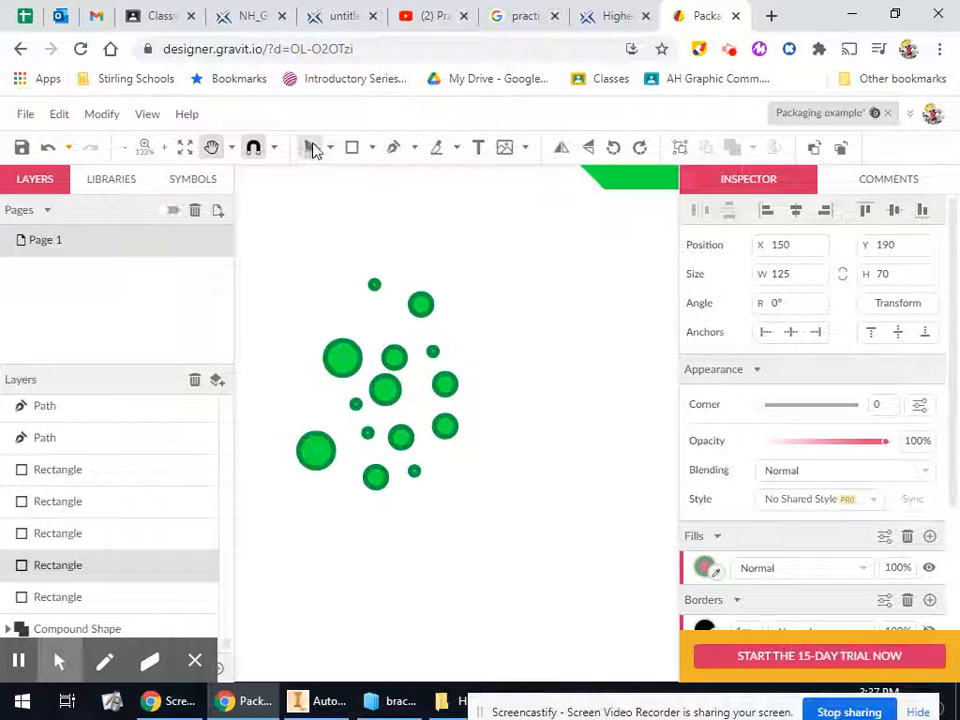
click(311, 149)
click(313, 279)
drag(278, 388, 568, 506)
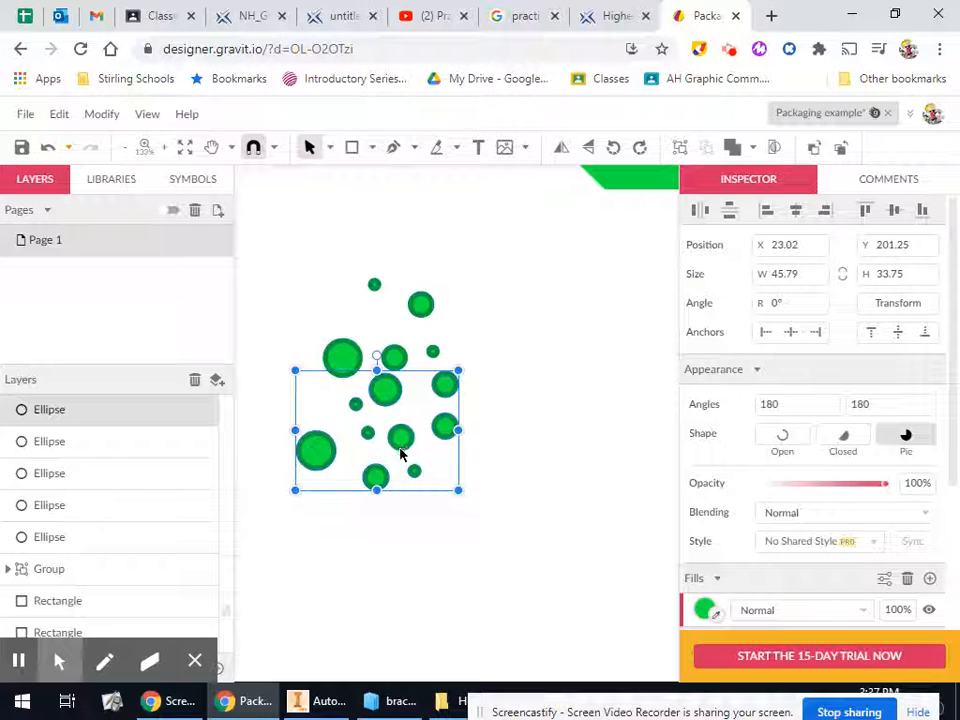
key(ctrl+v)
- Move the duplicated circles onto the left green side panel so they sit around the Mattel logo
scroll(297, 582, up, 3)
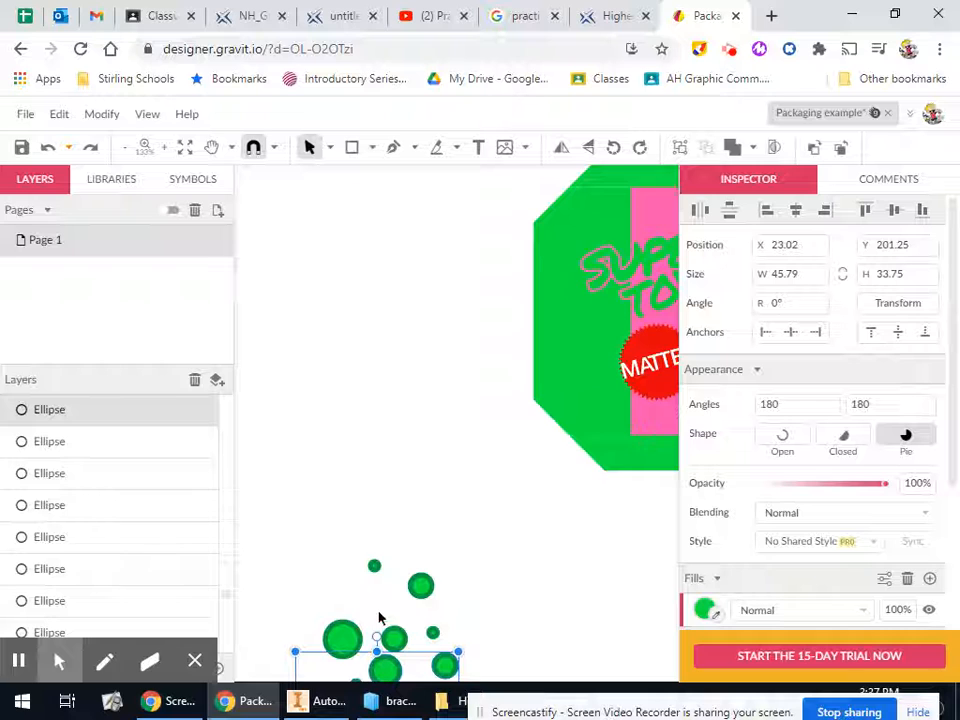
scroll(377, 613, down, 2)
drag(387, 491, 613, 261)
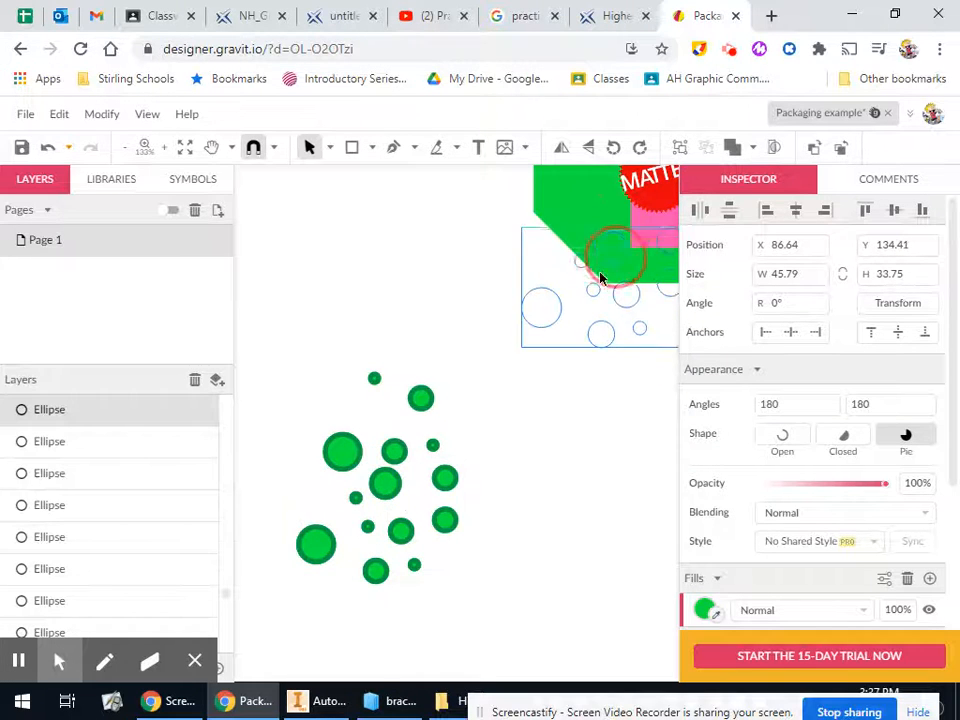
scroll(456, 489, up, 2)
click(210, 147)
drag(589, 580, 354, 639)
drag(365, 484, 367, 480)
click(309, 147)
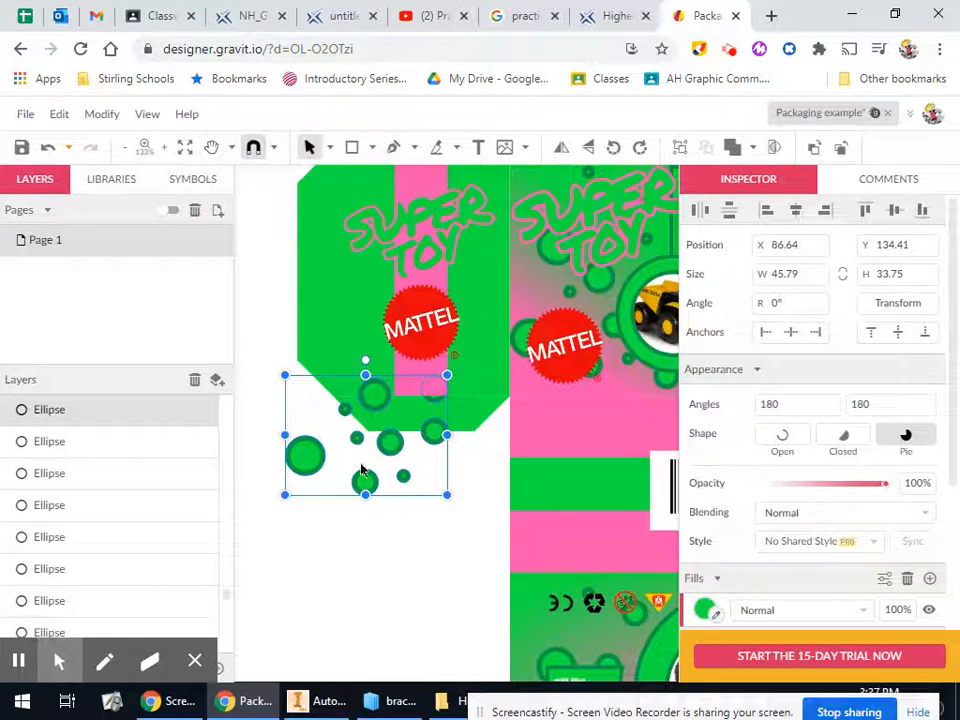
drag(365, 484, 430, 383)
click(453, 362)
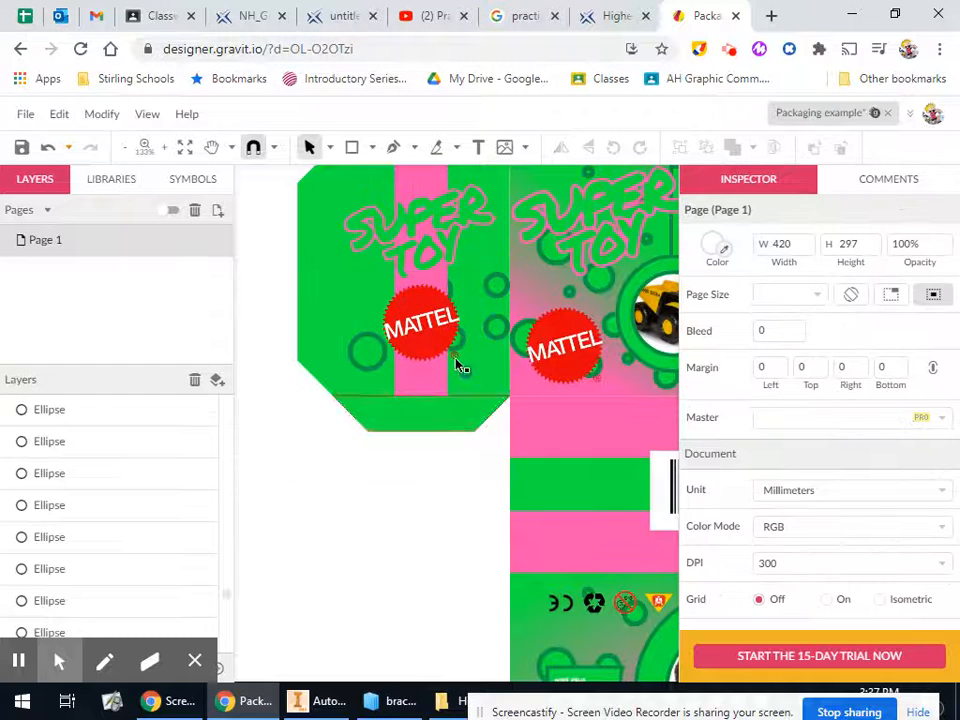
- Place one more small green circle on the left side panel, left of the Mattel logo and above the large circle
scroll(404, 606, up, 1)
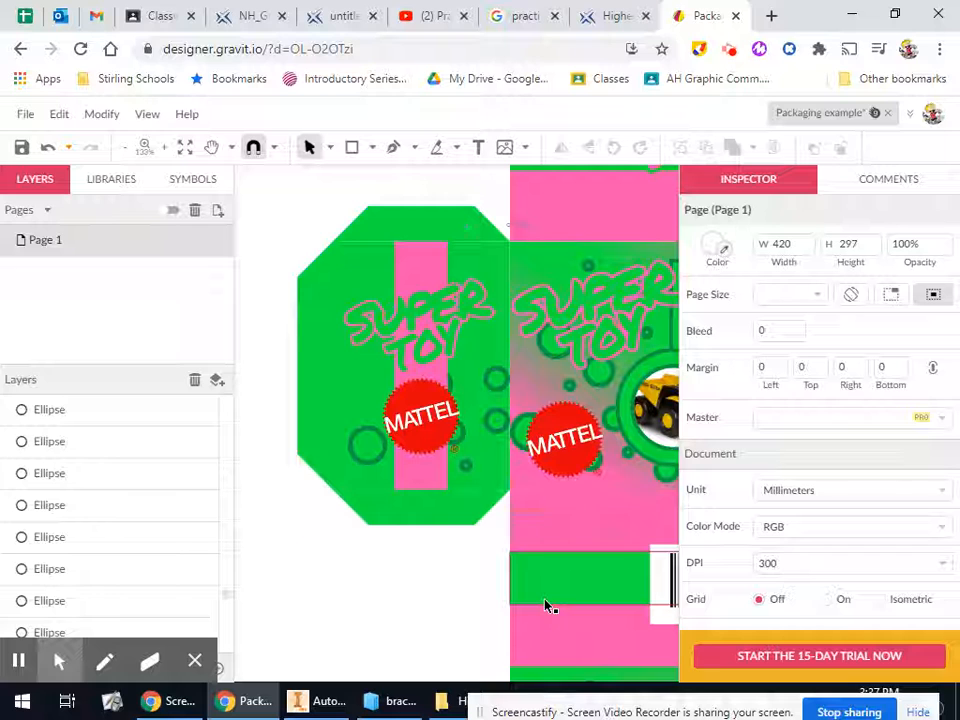
click(497, 436)
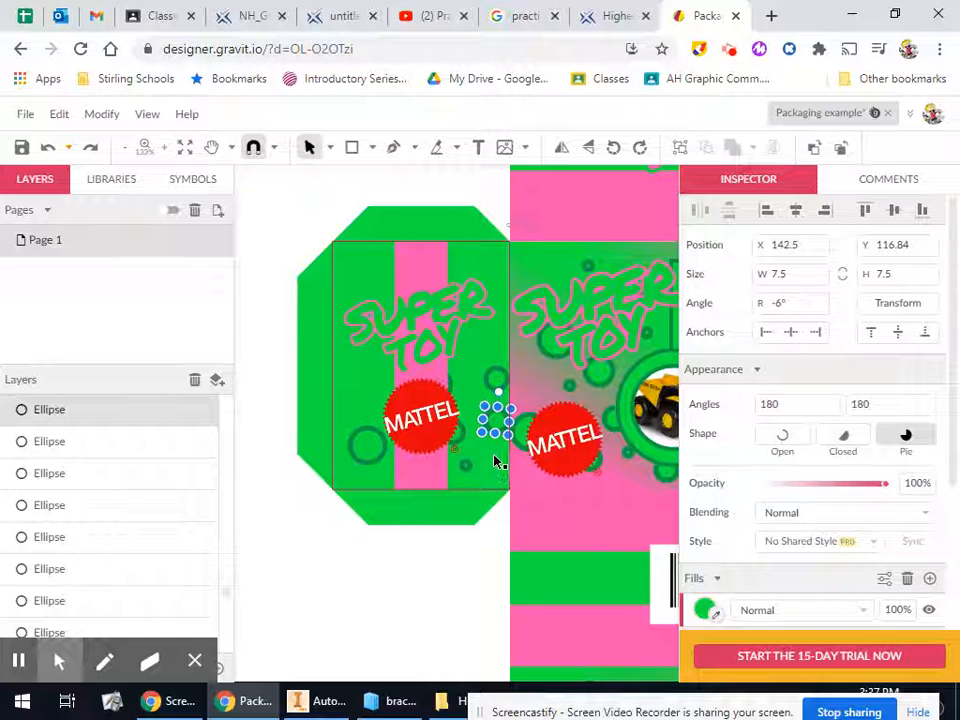
key(Delete)
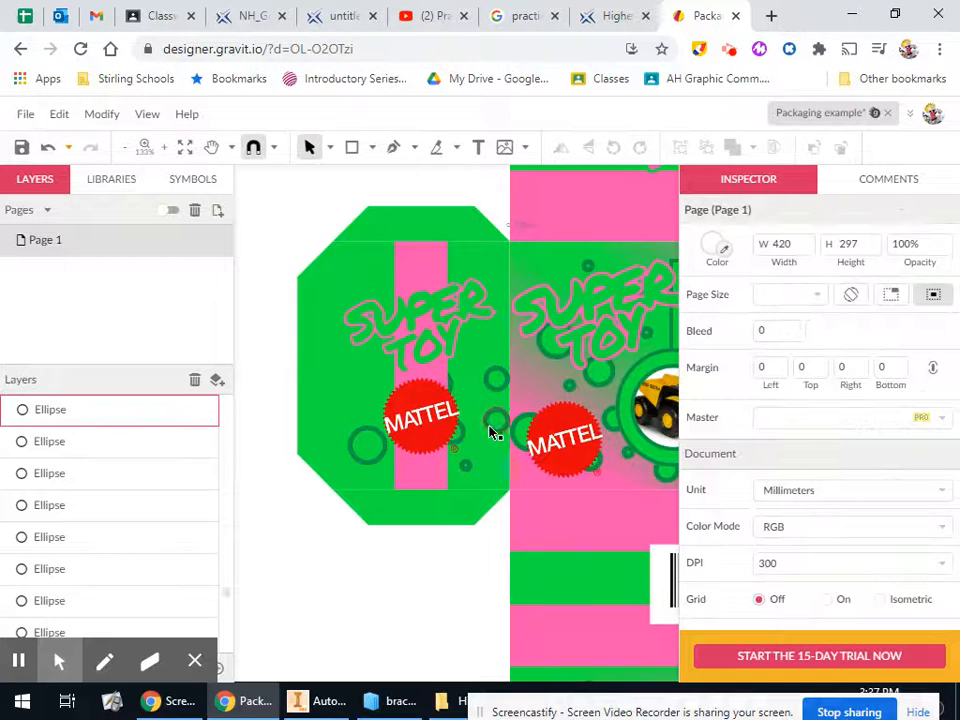
drag(449, 421, 358, 406)
click(424, 592)
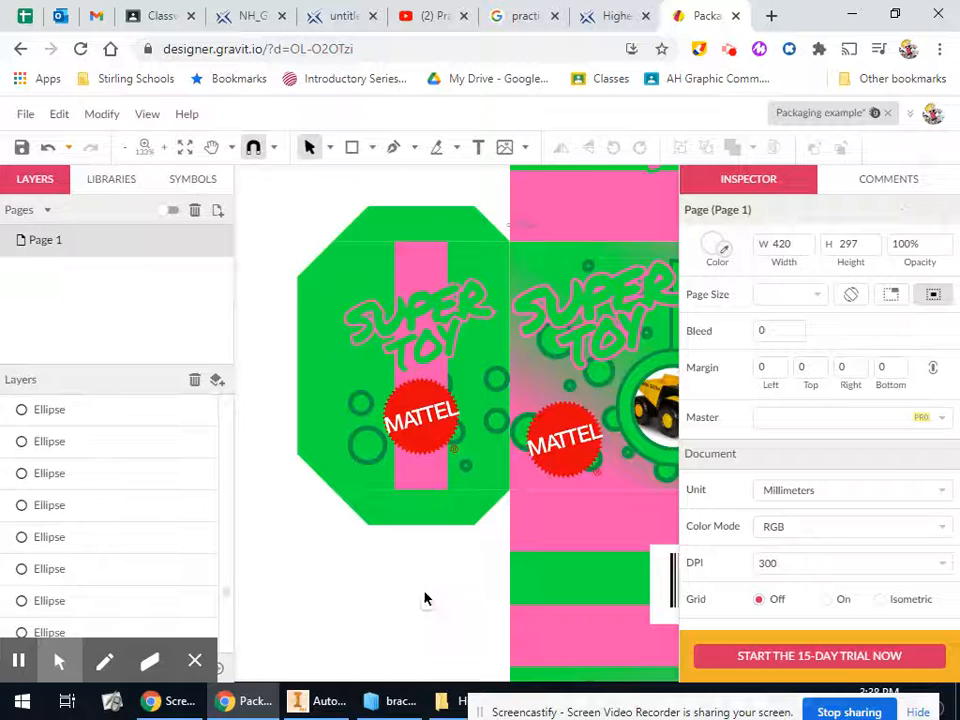
- Save the packaging file, keeping this version over the newer one in the cloud
scroll(294, 500, down, 2)
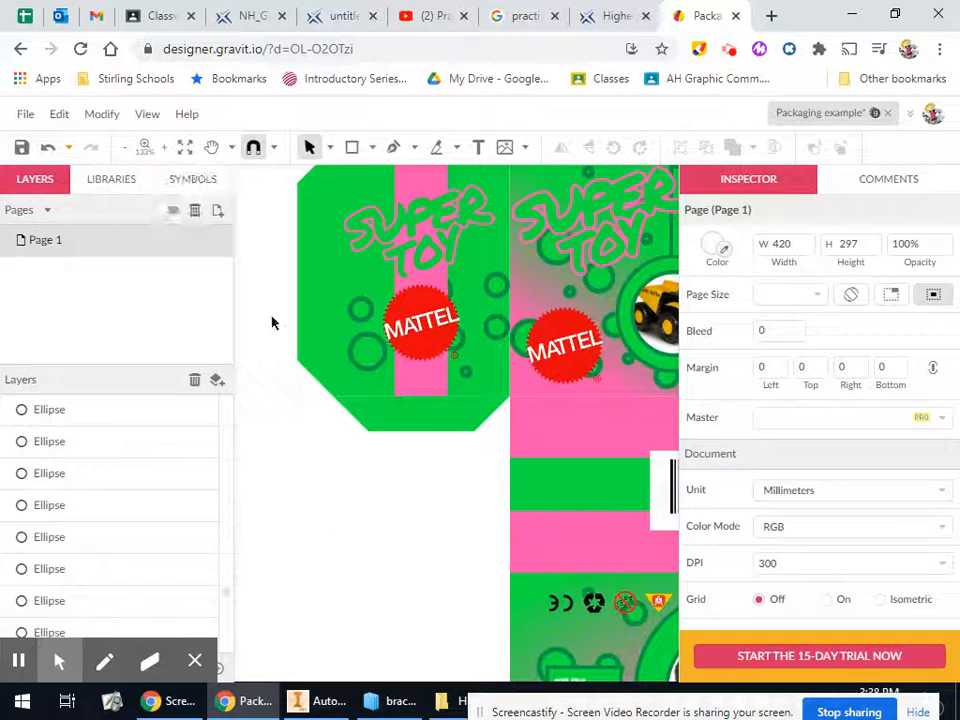
click(211, 148)
key(z)
alt+click(421, 386)
alt+click(350, 383)
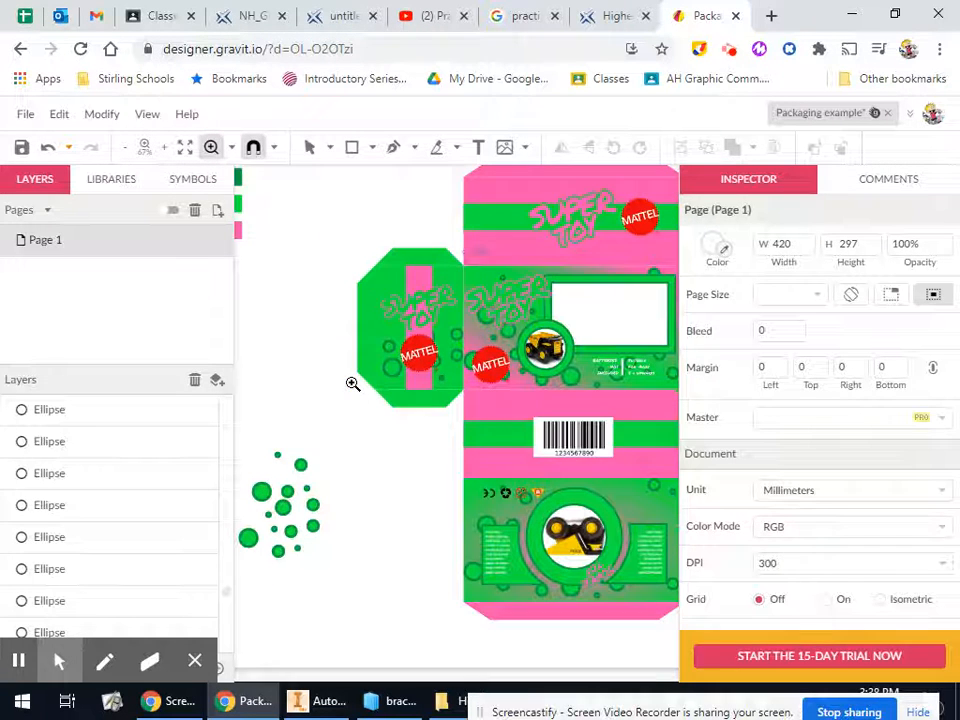
key(h)
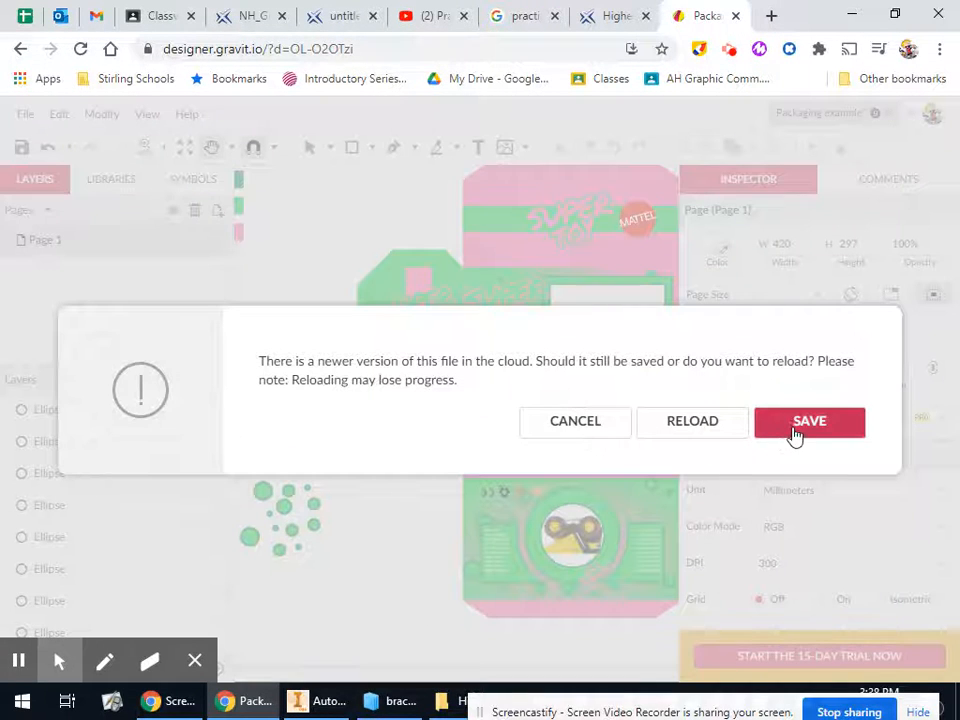
click(793, 433)
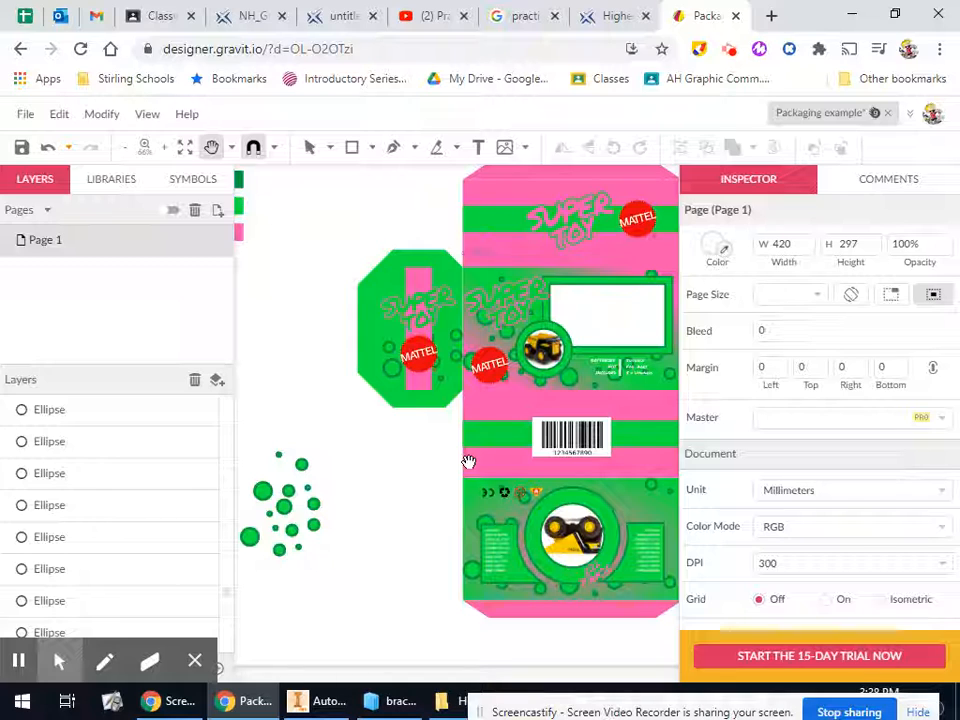
- Ungroup the row of four safety and recycling symbols on the back panel
scroll(317, 568, up, 3)
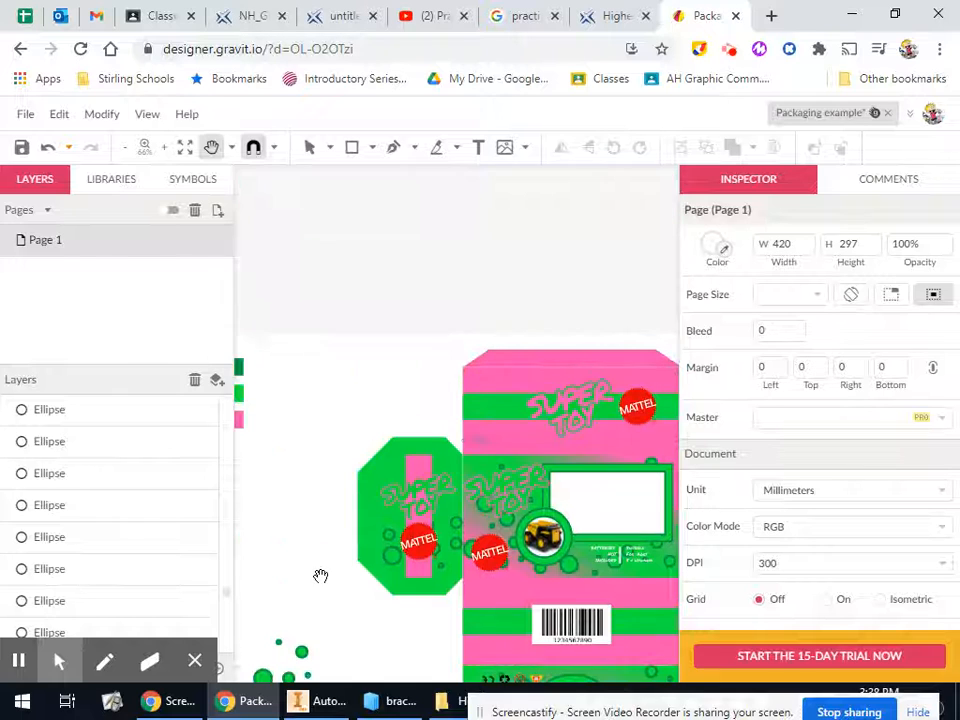
scroll(381, 576, down, 3)
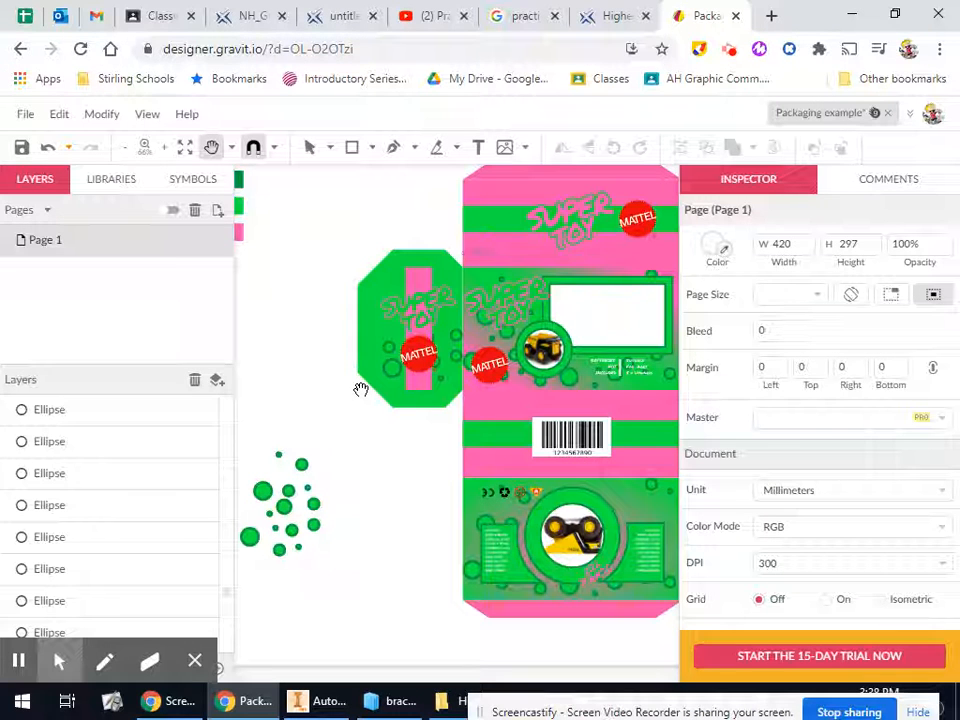
click(351, 147)
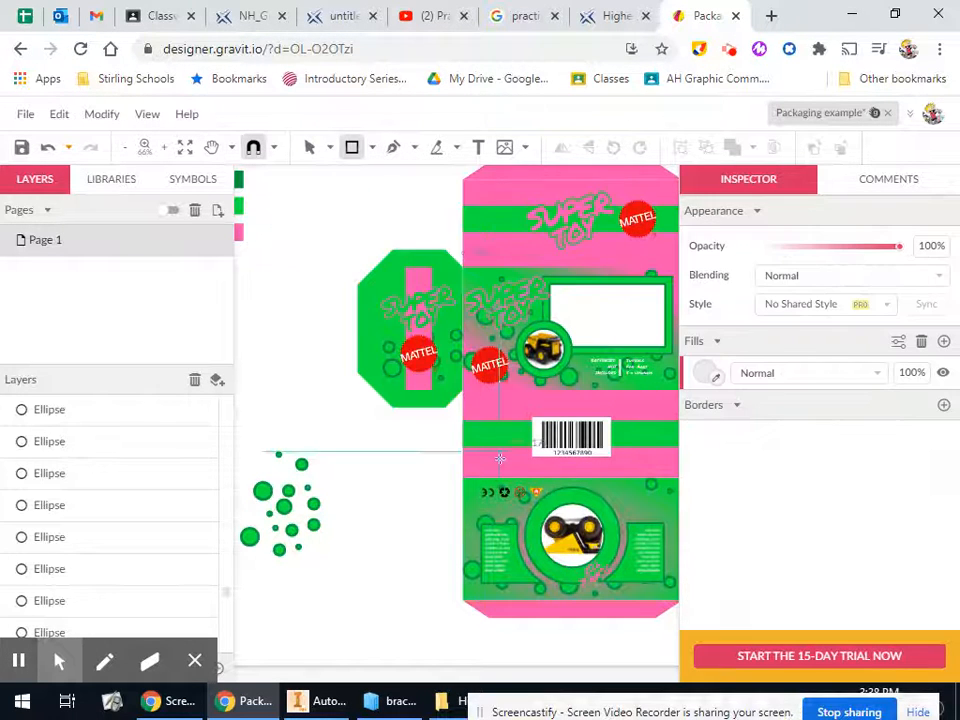
scroll(500, 538, down, 2)
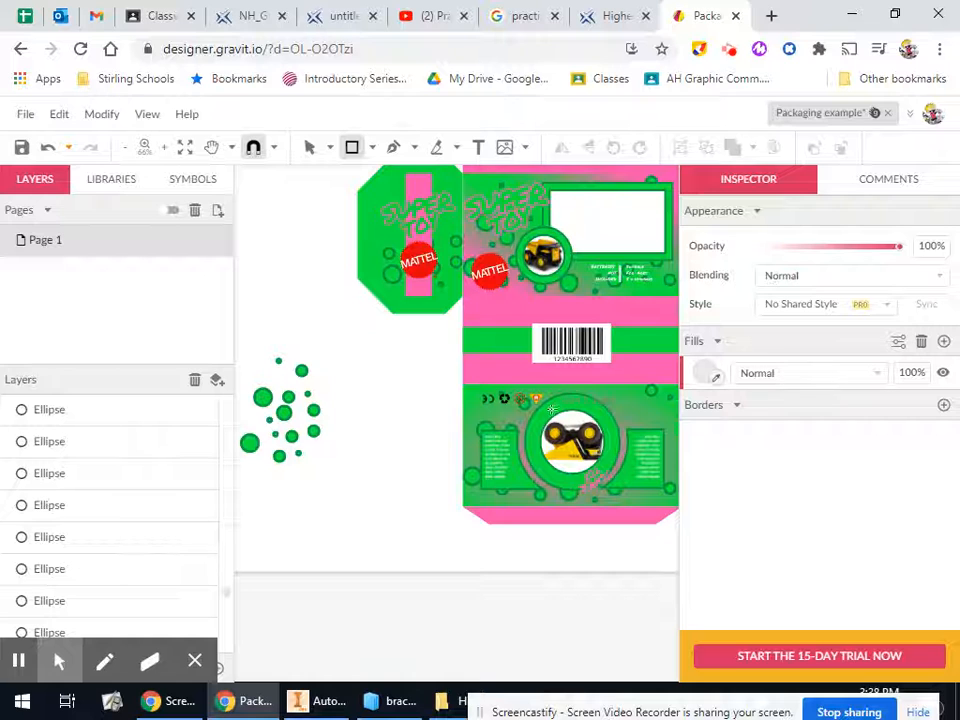
scroll(551, 409, up, 4)
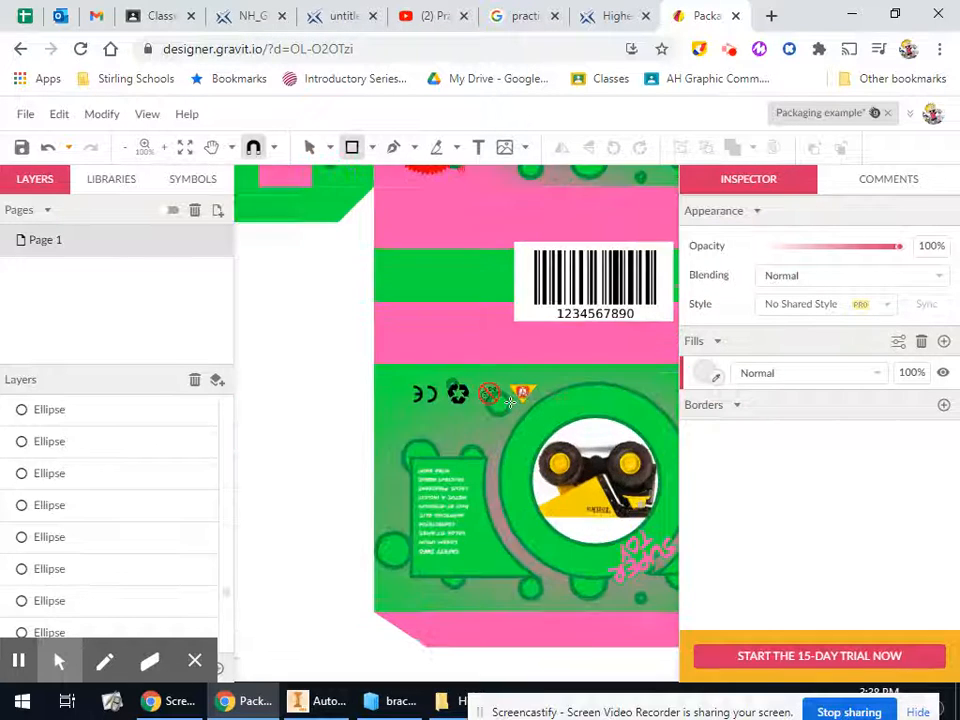
scroll(510, 401, up, 2)
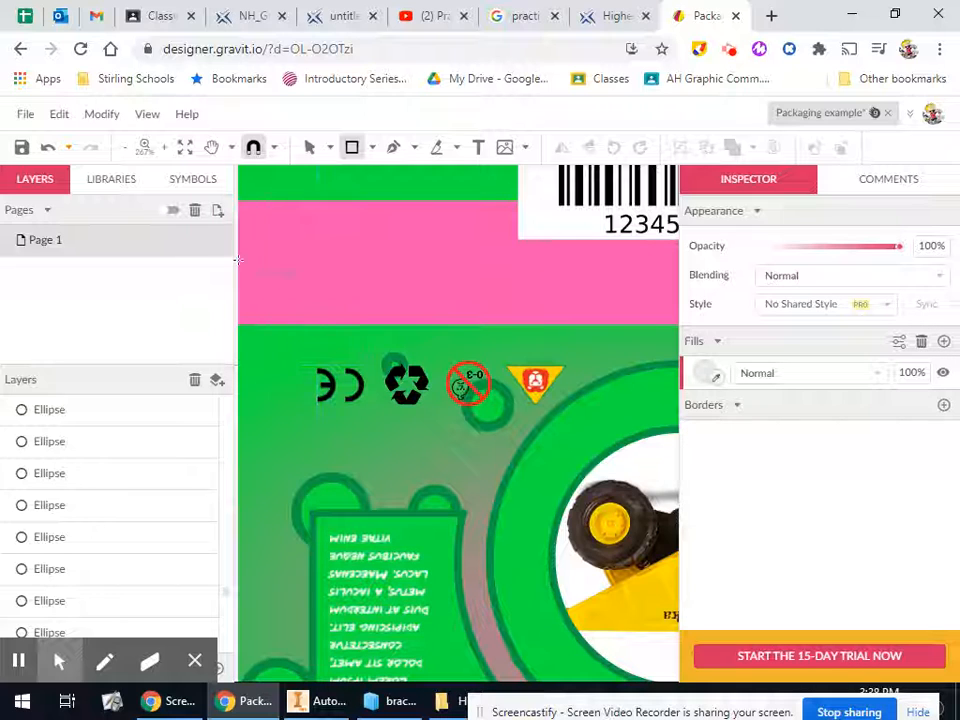
click(308, 147)
click(345, 392)
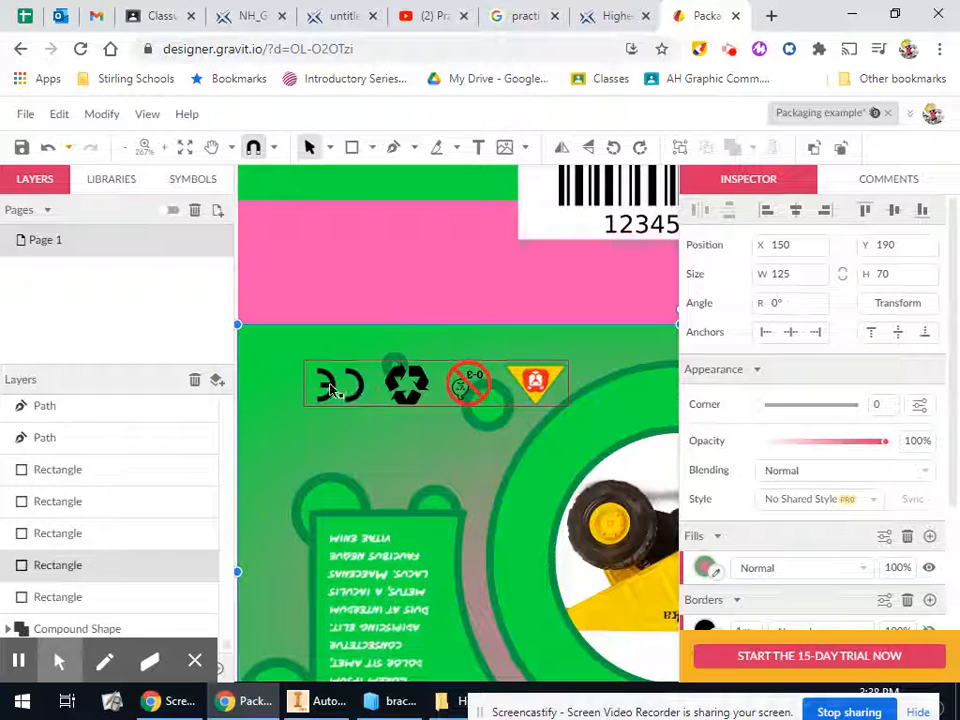
click(332, 386)
right_click(330, 389)
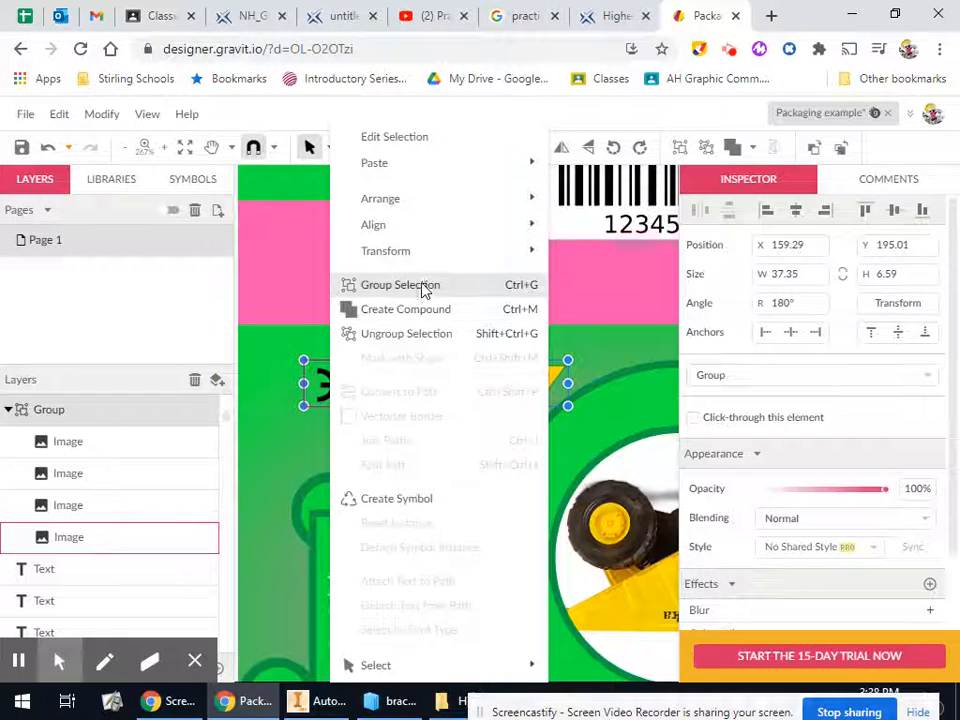
click(424, 334)
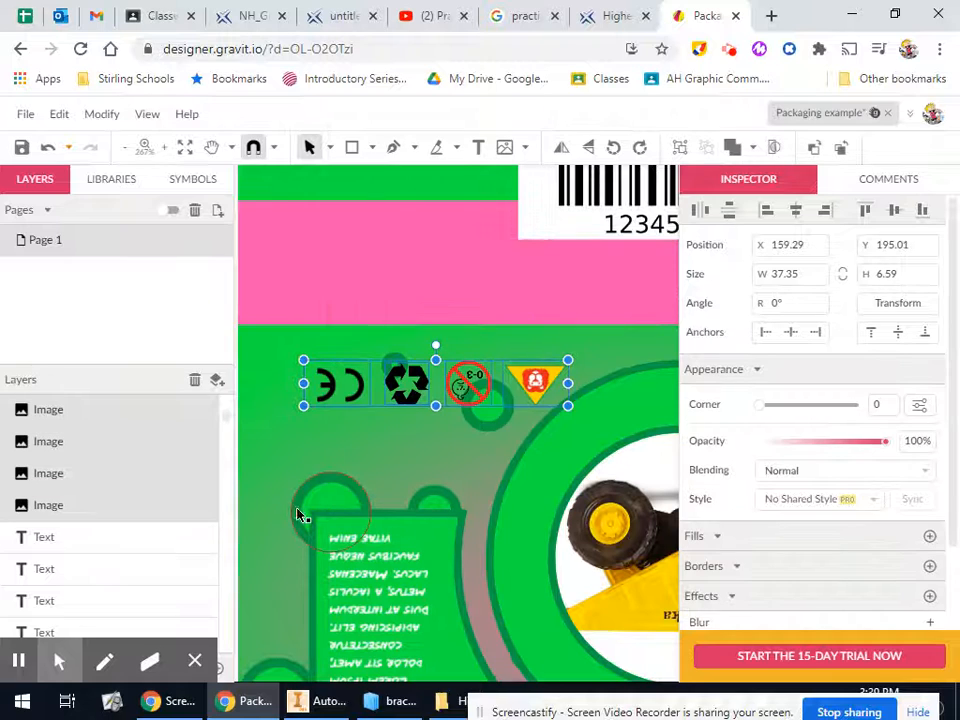
click(378, 456)
scroll(445, 440, up, 4)
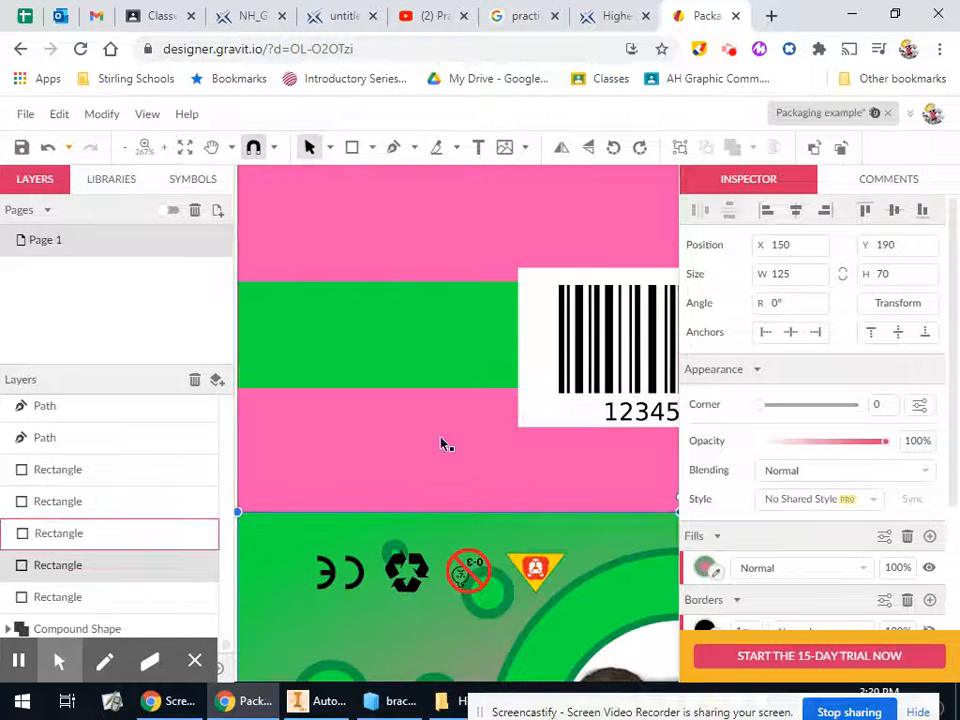
scroll(400, 435, down, 4)
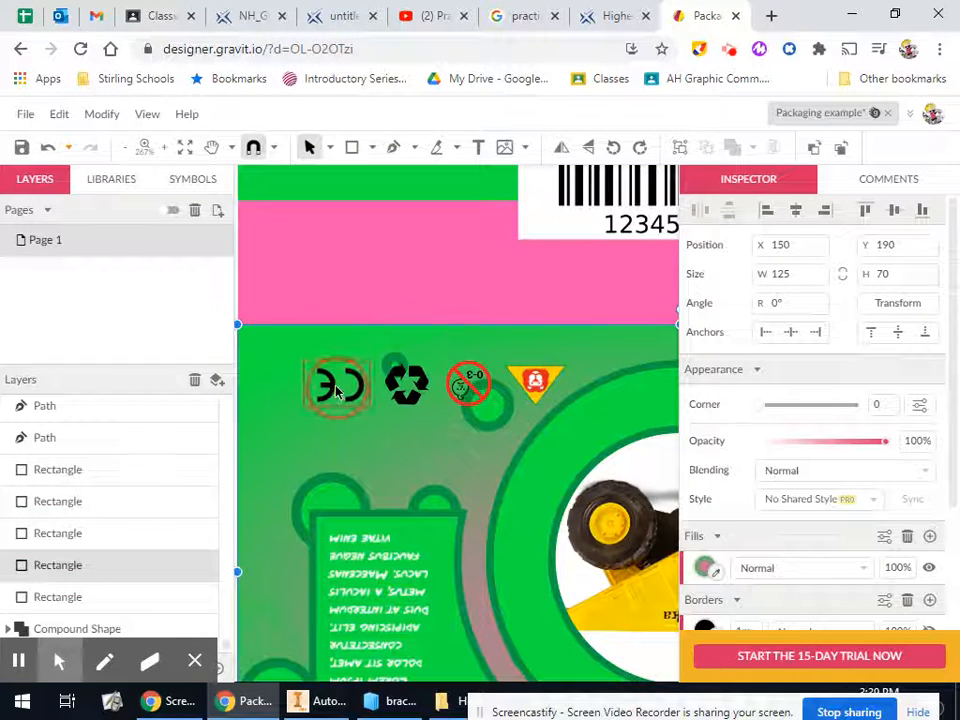
click(345, 385)
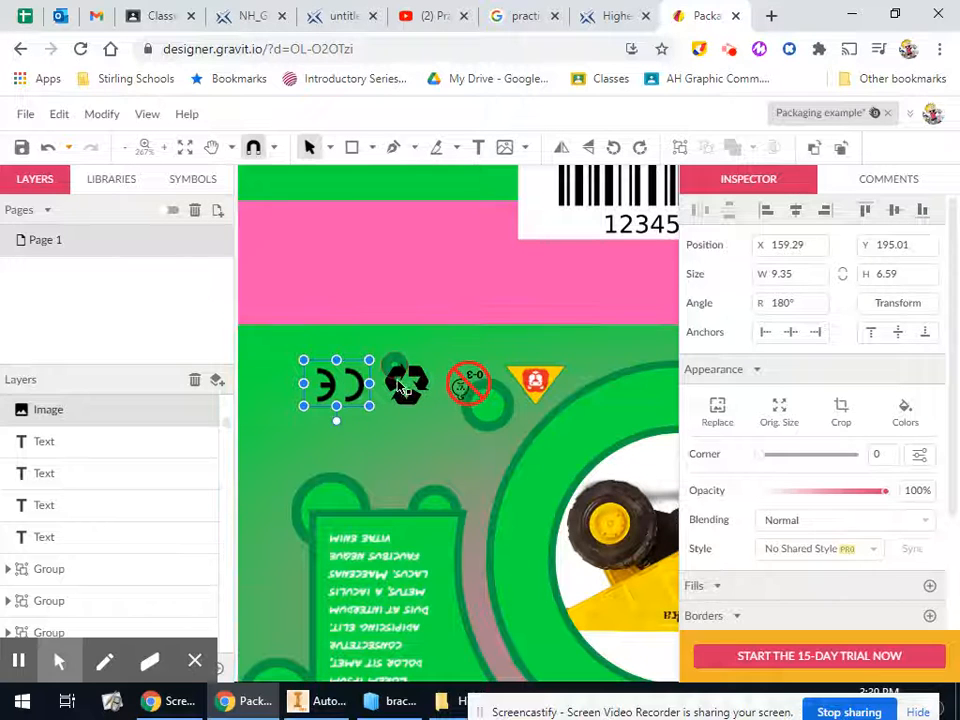
shift+click(398, 390)
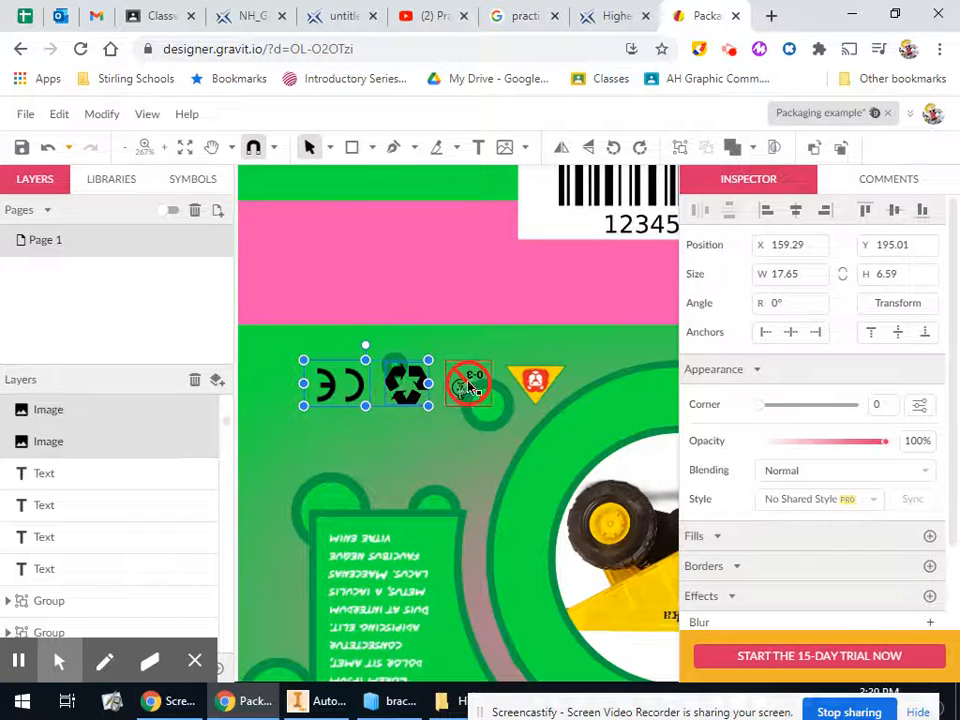
shift+click(462, 388)
shift+click(528, 380)
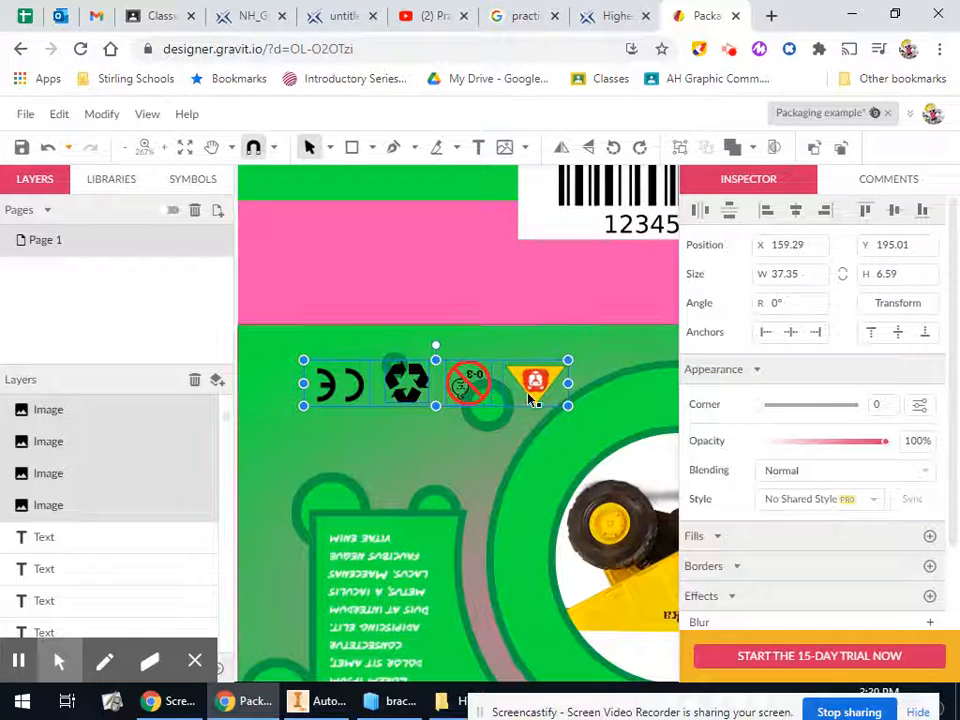
click(455, 486)
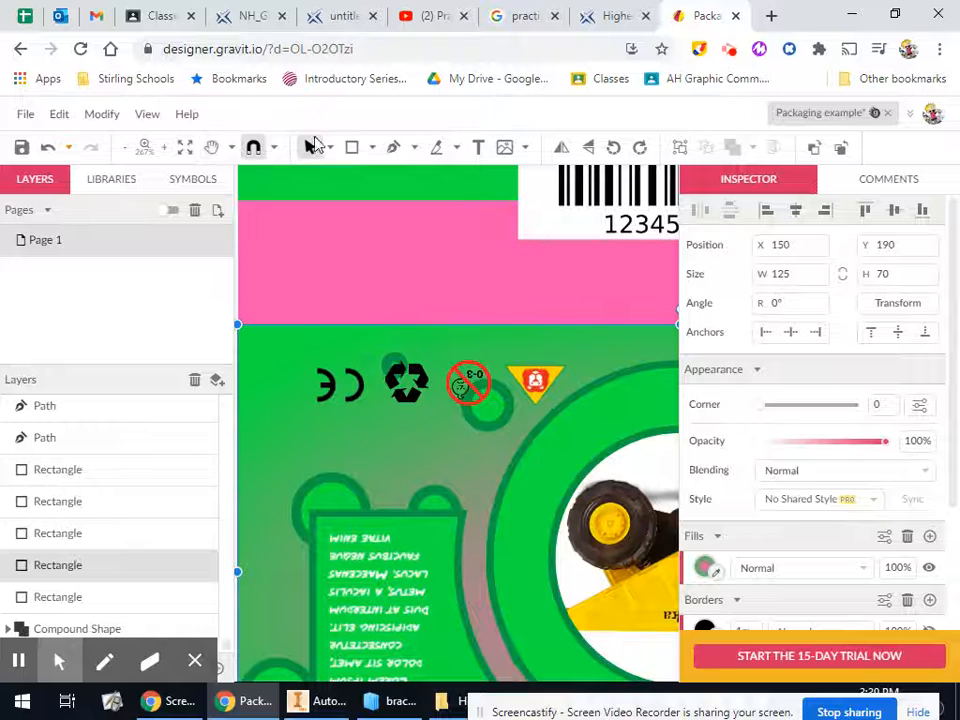
- Draw an unfilled rectangle about 36 mm wide across the four symbols, show its 1px black border and shorten it to the symbols' height
click(351, 148)
drag(316, 366, 572, 419)
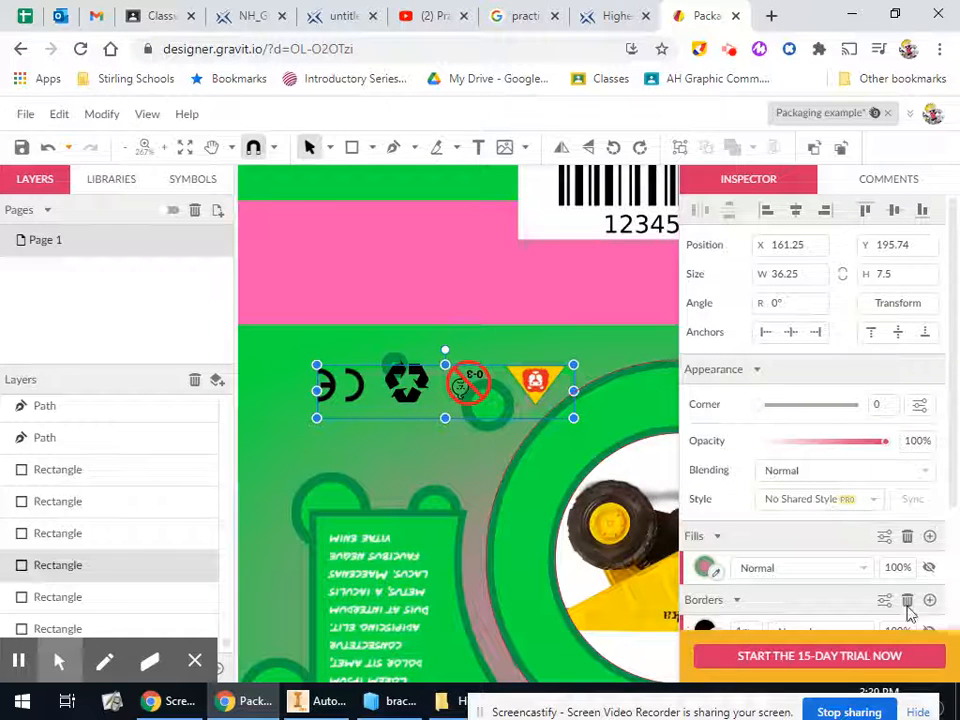
scroll(877, 553, down, 2)
click(931, 466)
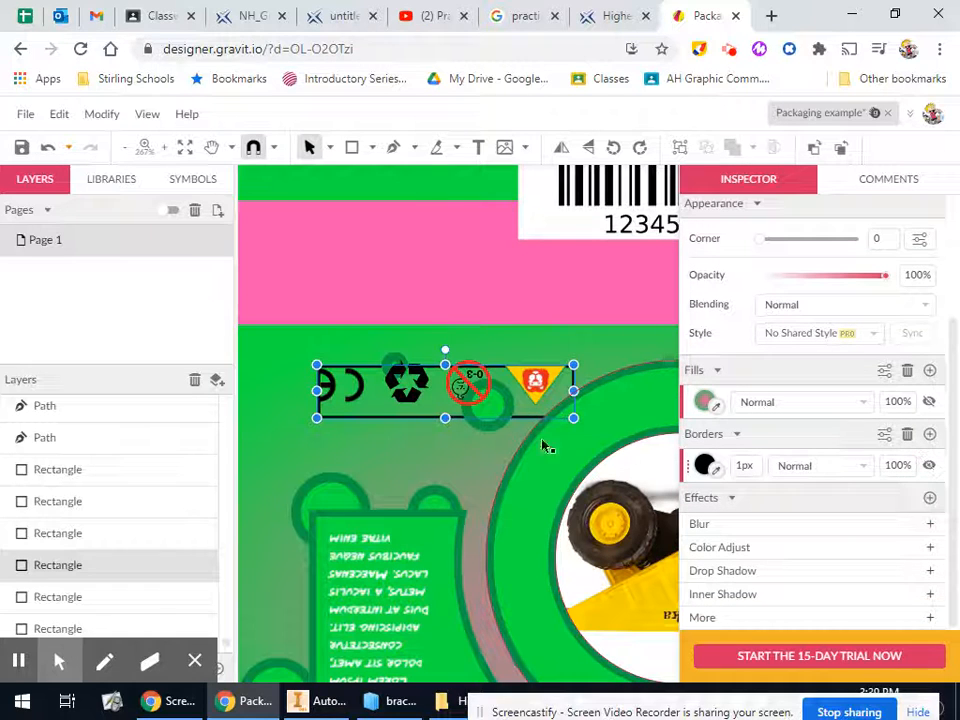
drag(445, 418, 445, 406)
click(374, 402)
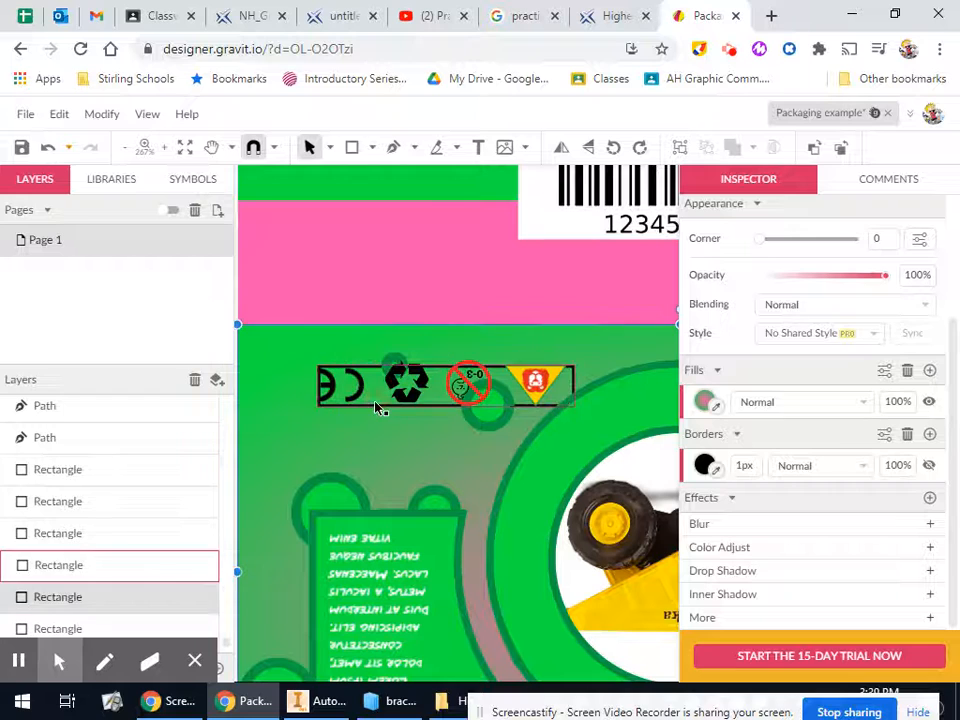
- Scale the CE mark and the recycling symbol on the back panel to fit the guide rectangle's height
click(365, 392)
drag(370, 406, 373, 410)
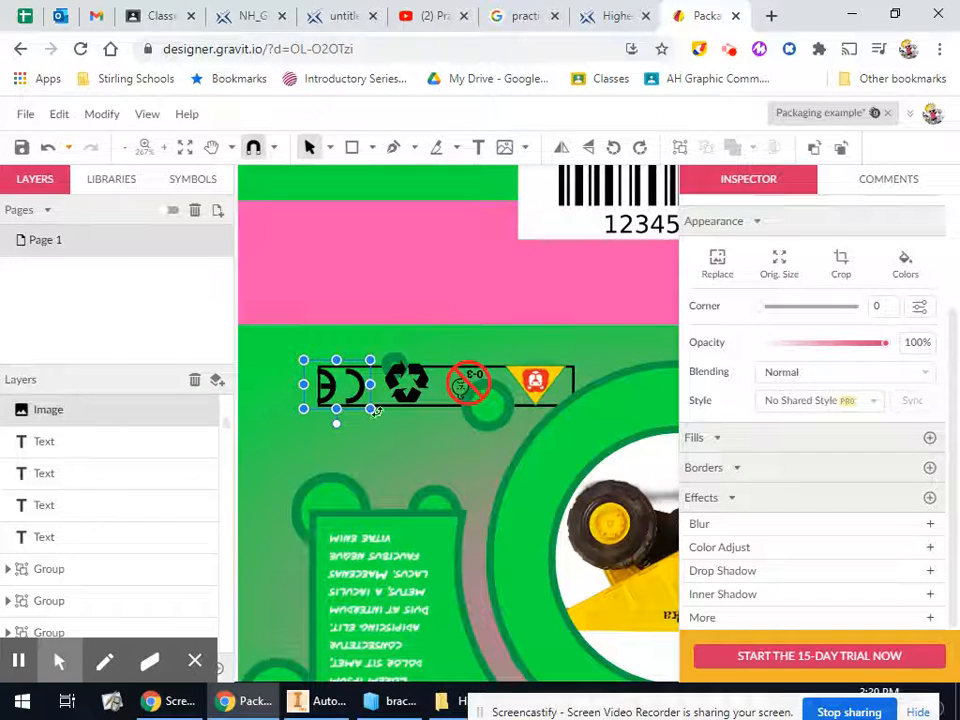
click(406, 384)
drag(432, 362, 379, 364)
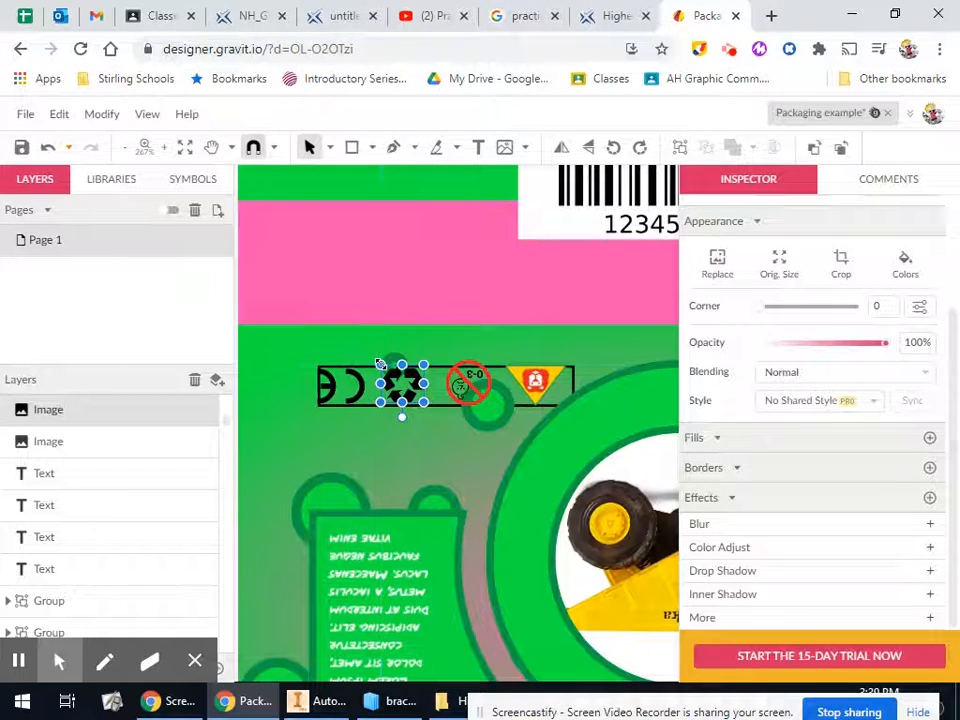
- Scale the red 0-3 age warning symbol from its corners to fit the guide rectangle's height
click(426, 418)
drag(476, 393, 489, 366)
drag(445, 407, 447, 404)
- Shrink the red and yellow triangular safety symbol slightly so it matches the guide rectangle's height
click(547, 392)
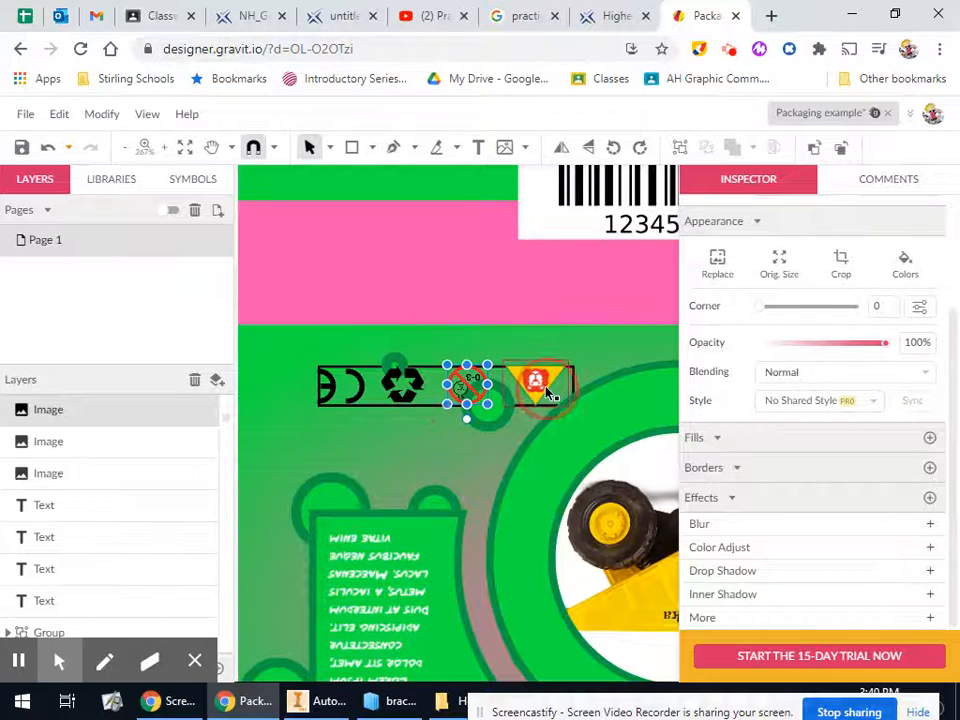
drag(568, 361, 567, 359)
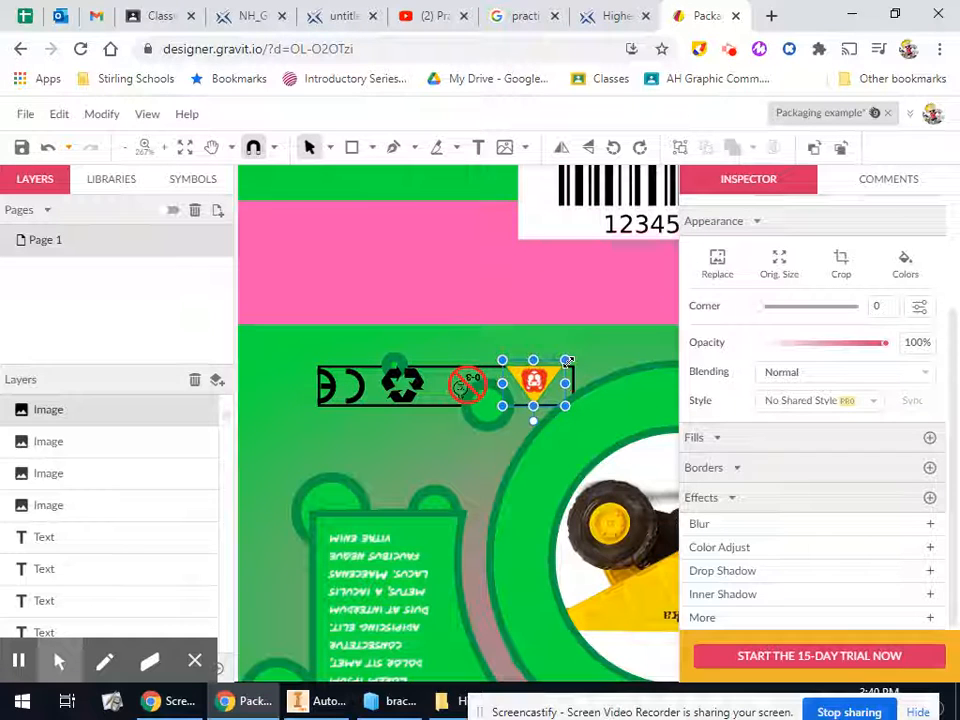
click(567, 360)
drag(569, 362, 565, 361)
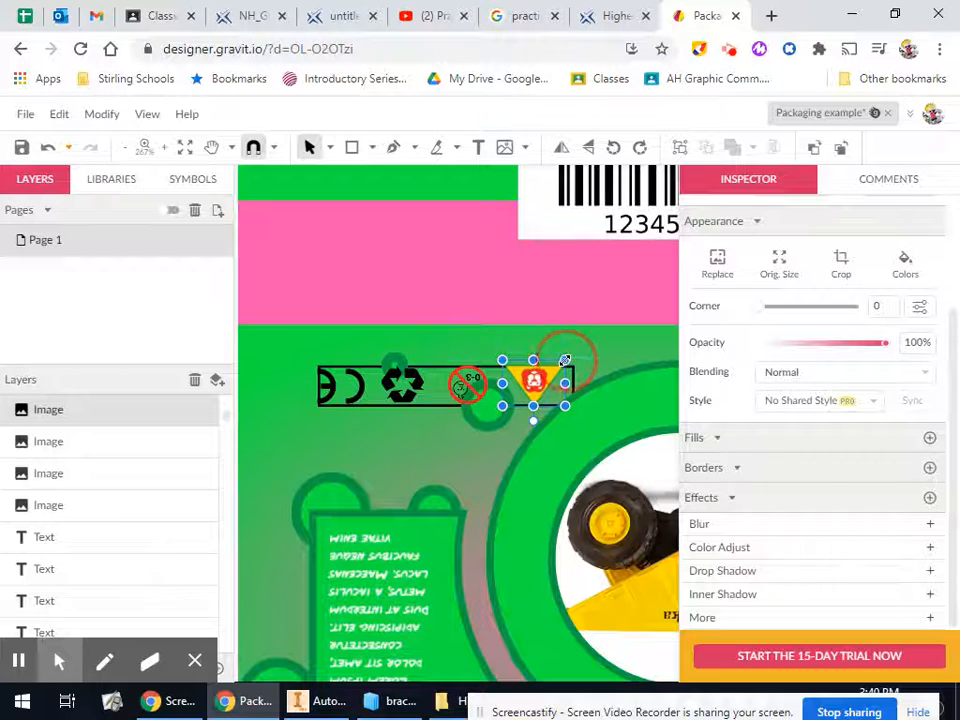
click(601, 366)
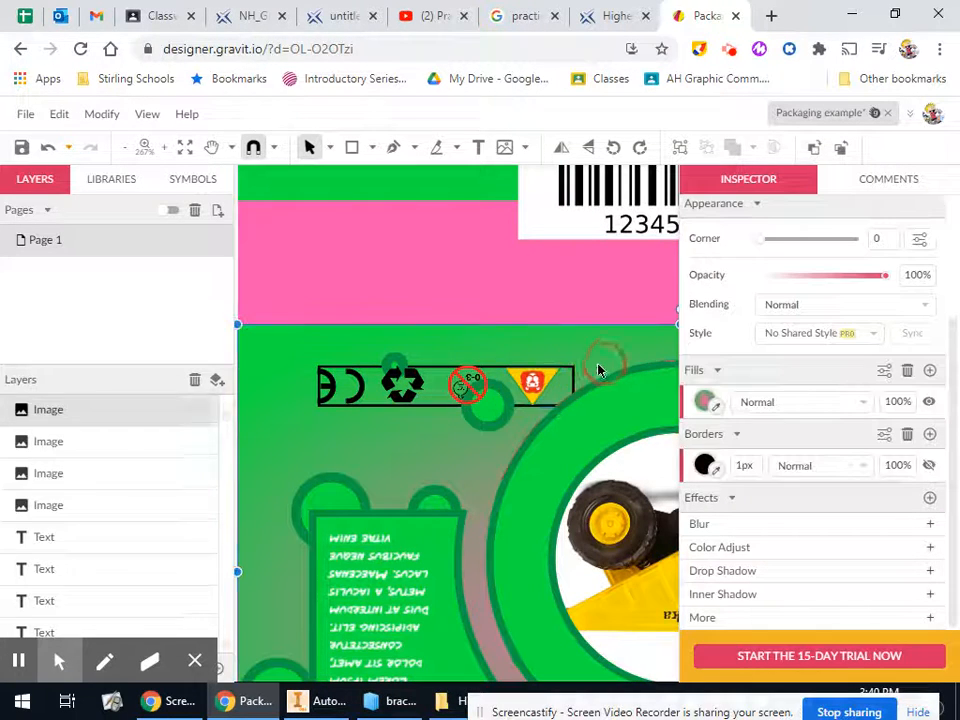
- Move the 0-3 warning and the triangular symbol slightly closer to the recycling symbol to even out the spacing
click(540, 397)
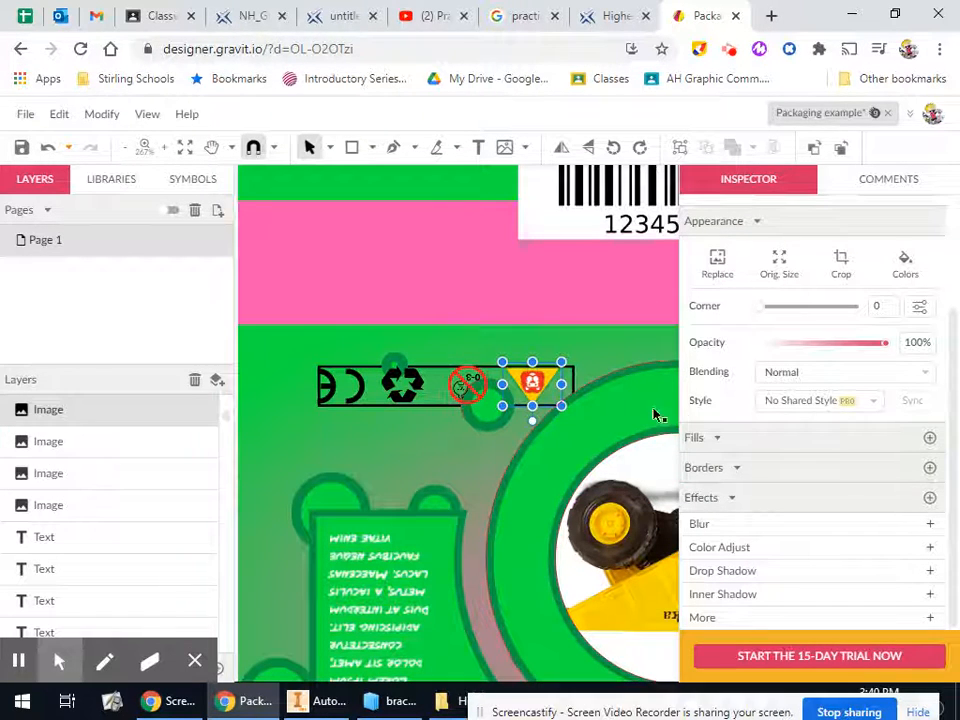
click(468, 386)
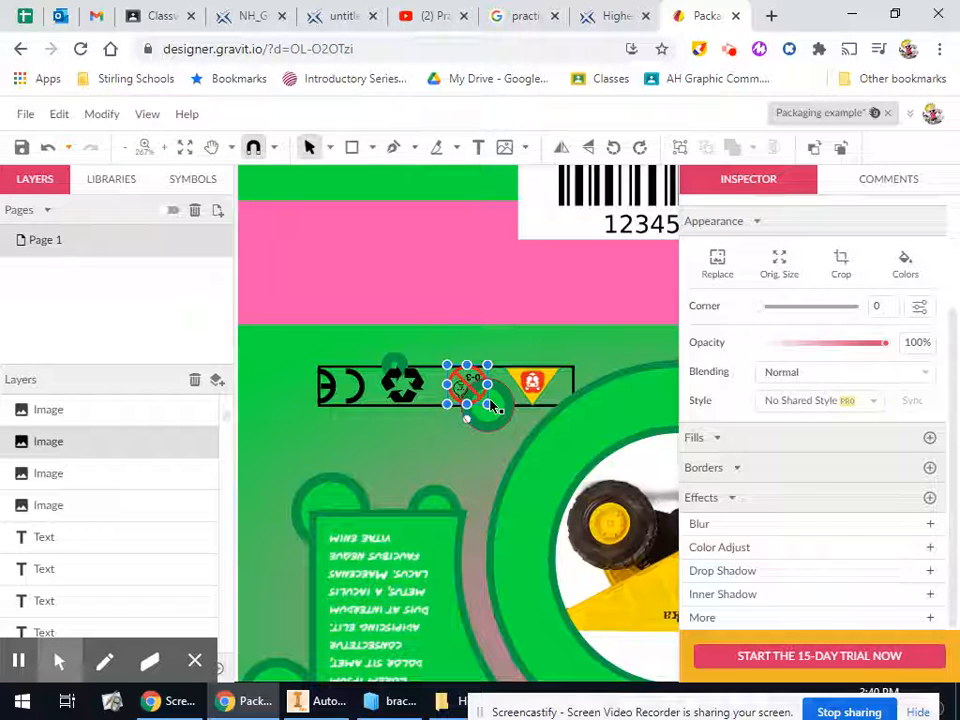
click(537, 397)
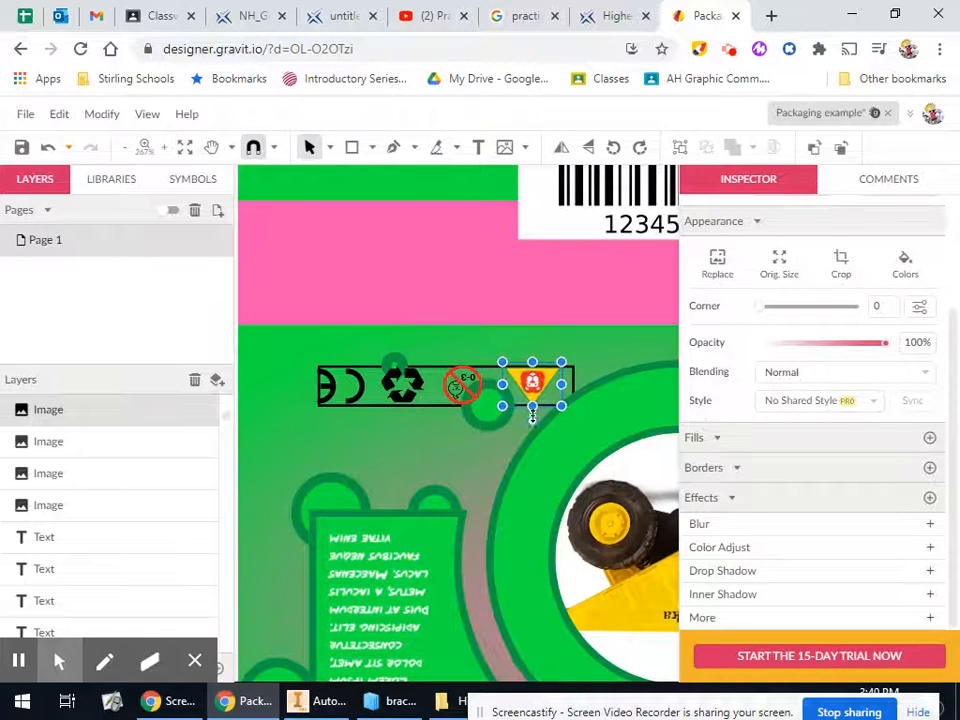
- Delete the black guide rectangle around the four safety symbols
click(573, 384)
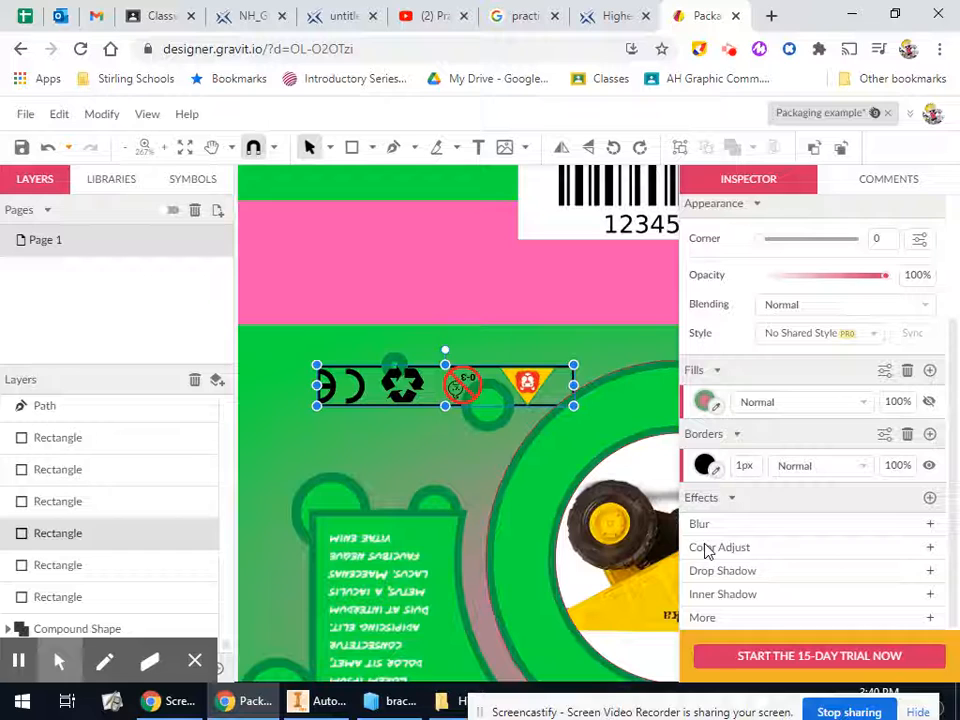
click(524, 414)
scroll(410, 520, up, 2)
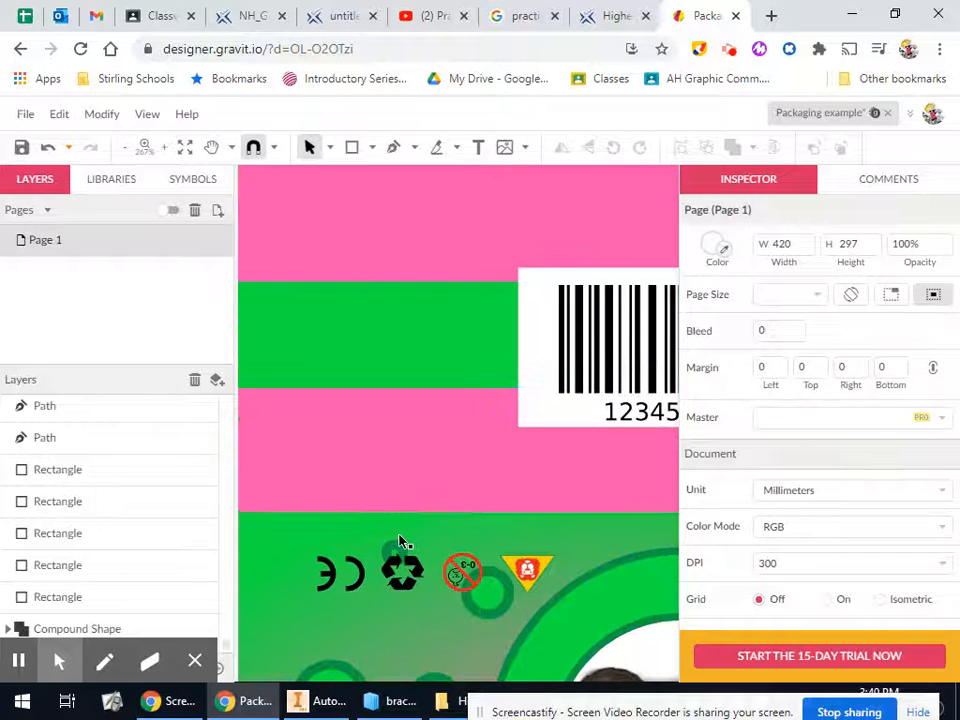
scroll(400, 540, down, 4)
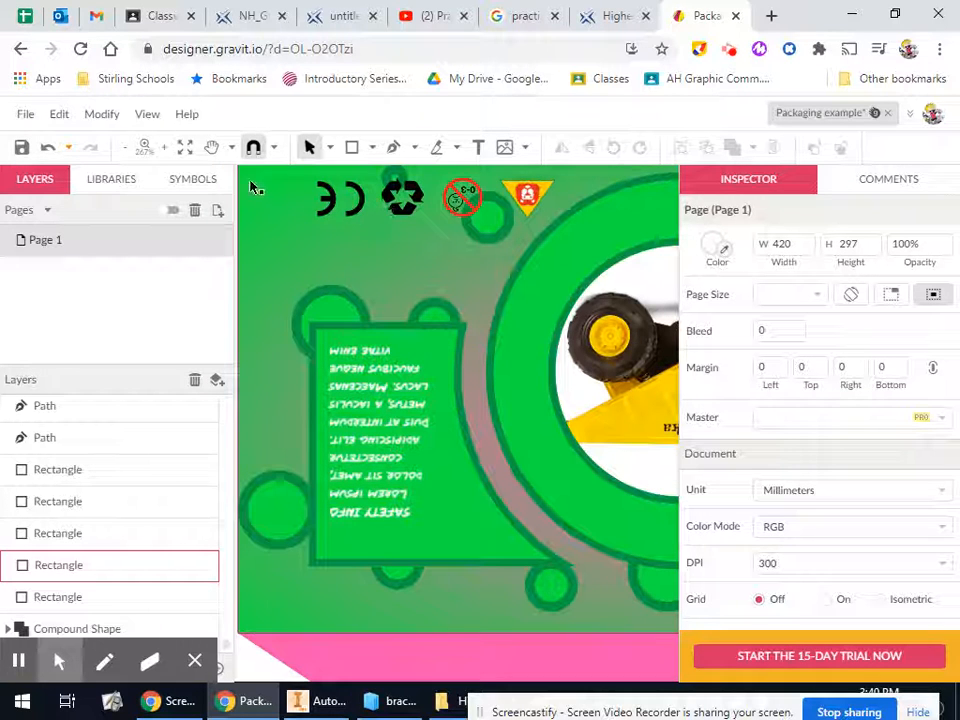
- Shift the front panel's battery text, divider line and age text together to the right and slightly up, to X 230.06, Y 121.23
click(211, 147)
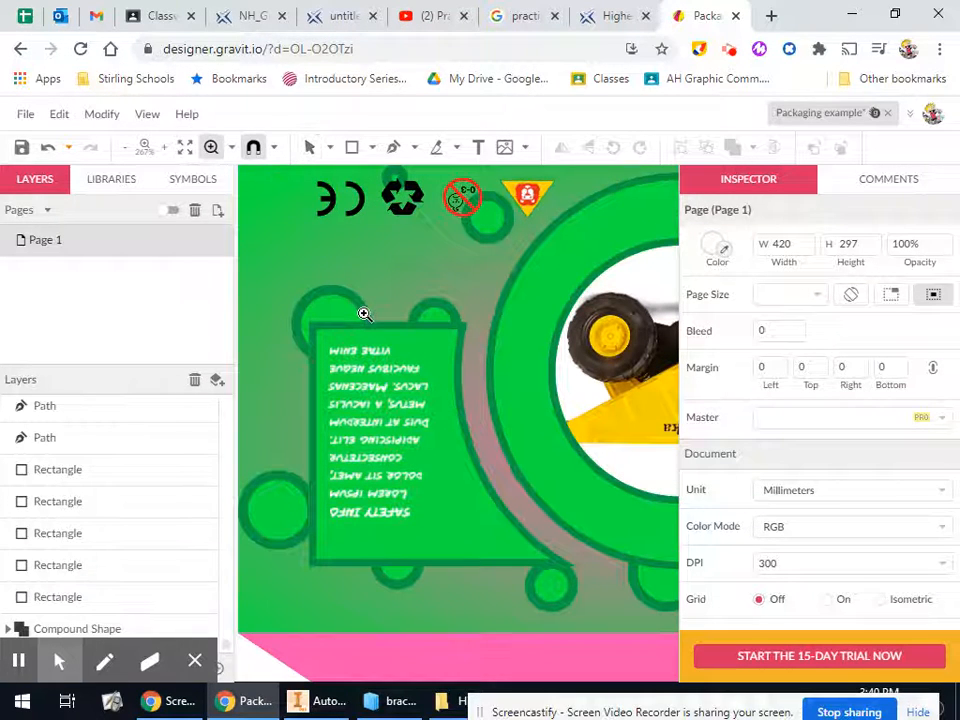
scroll(364, 314, down, 5)
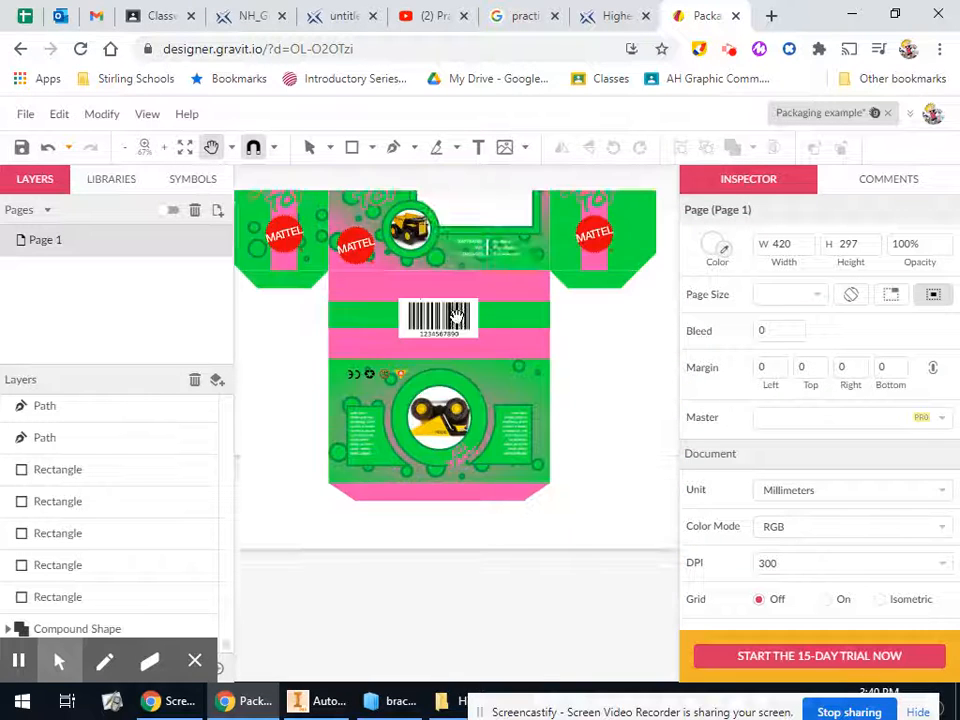
scroll(455, 318, up, 2)
scroll(453, 313, down, 1)
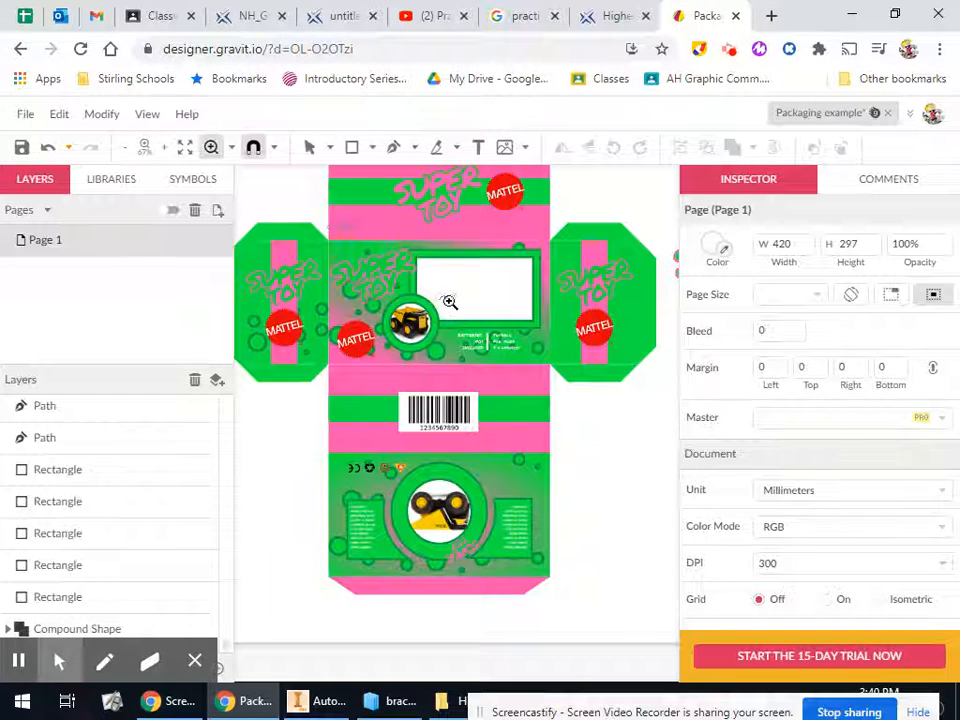
scroll(446, 302, up, 2)
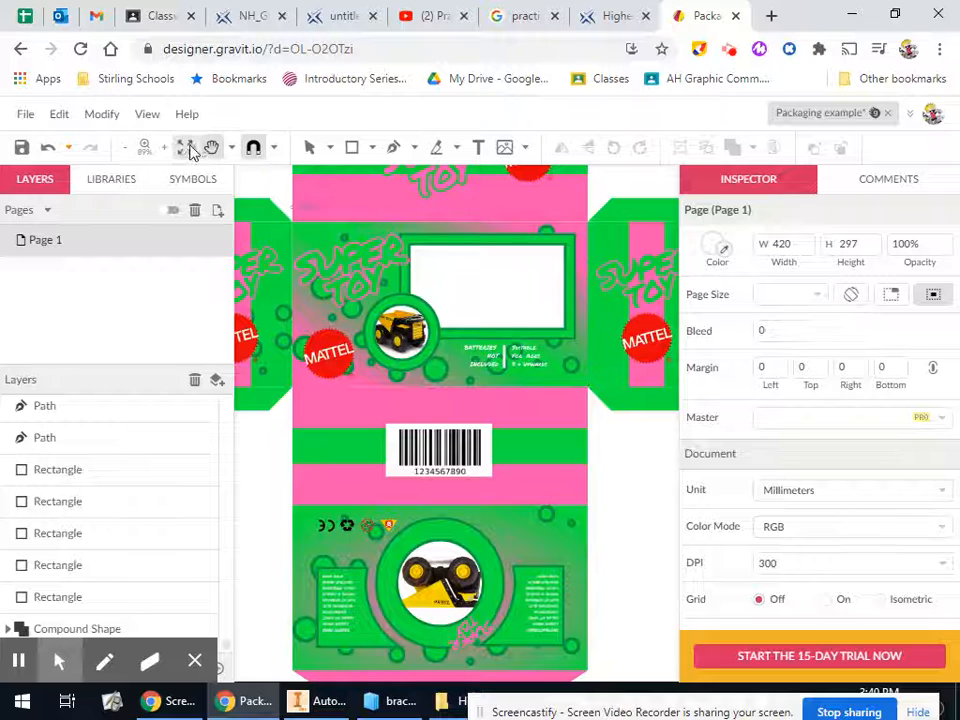
click(309, 148)
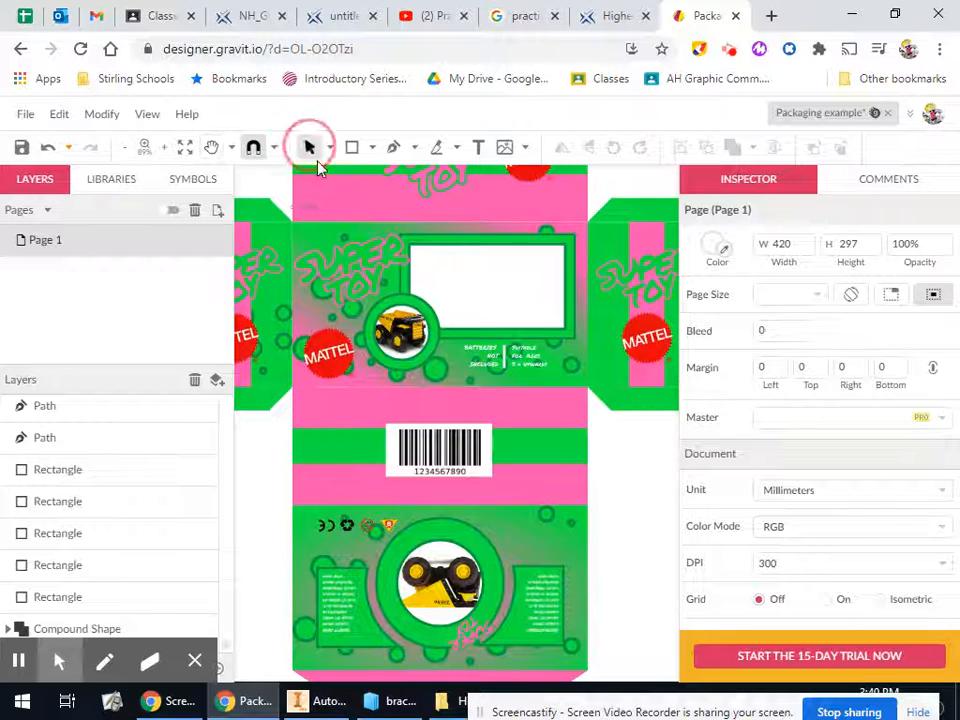
click(495, 358)
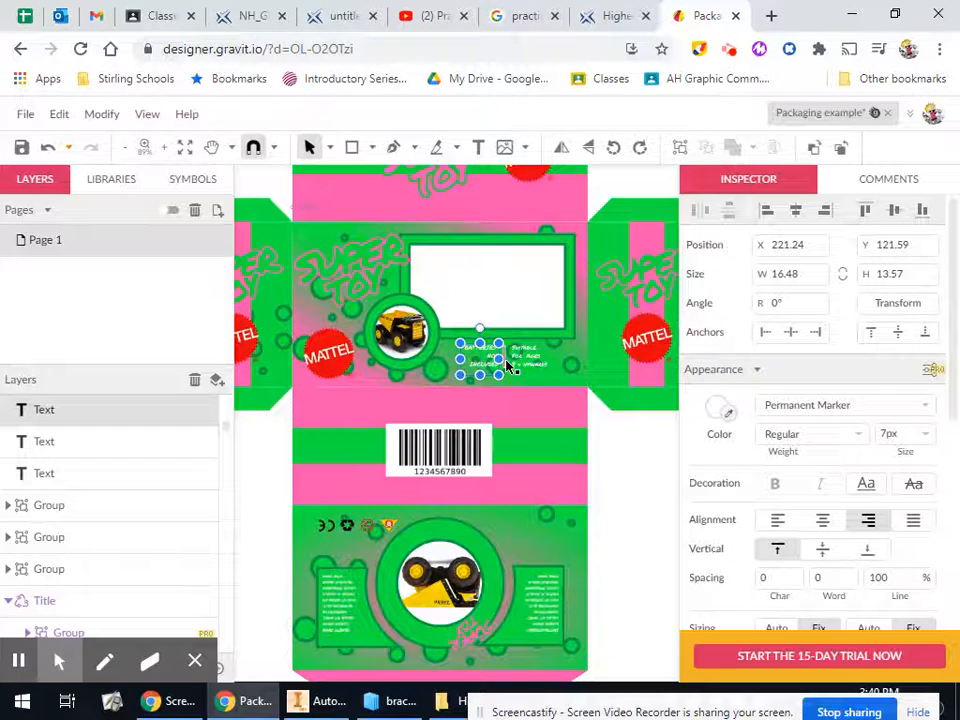
shift+click(506, 361)
shift+click(530, 358)
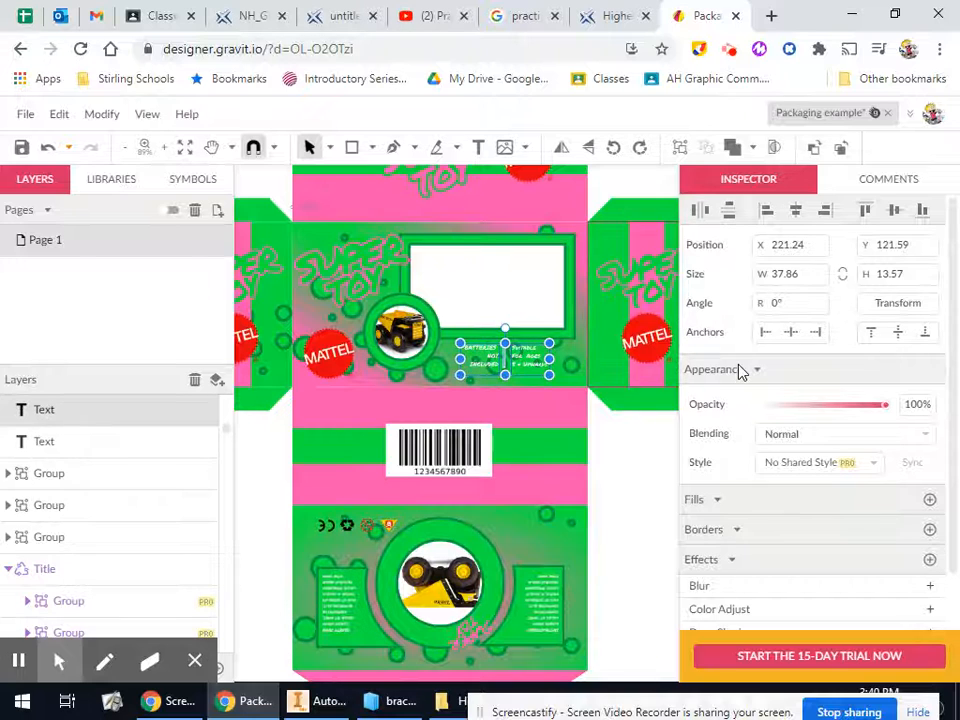
key(Right)
key(Right)
key(Right)
key(Right)
key(Right)
key(Right)
key(Right)
key(Right)
key(Right)
key(Right)
key(Right)
key(Right)
key(Right)
key(Right)
key(Right)
key(Right)
key(Right)
key(Right)
key(Right)
key(Right)
key(Right)
key(Right)
key(Right)
key(Right)
key(Right)
key(Right)
key(Left)
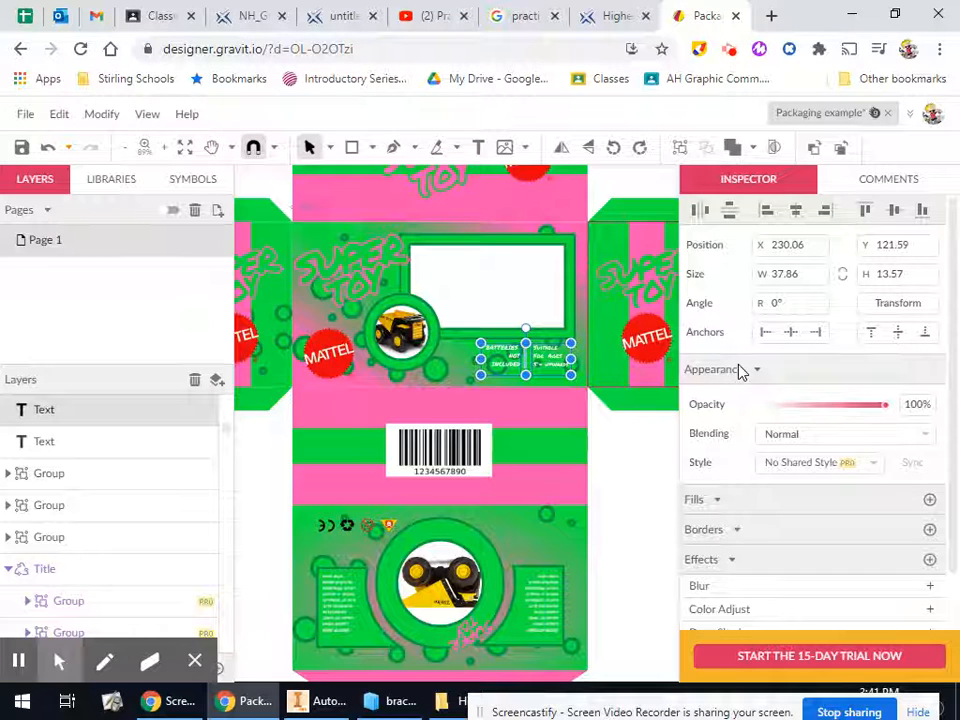
key(Up)
key(Up)
key(Up)
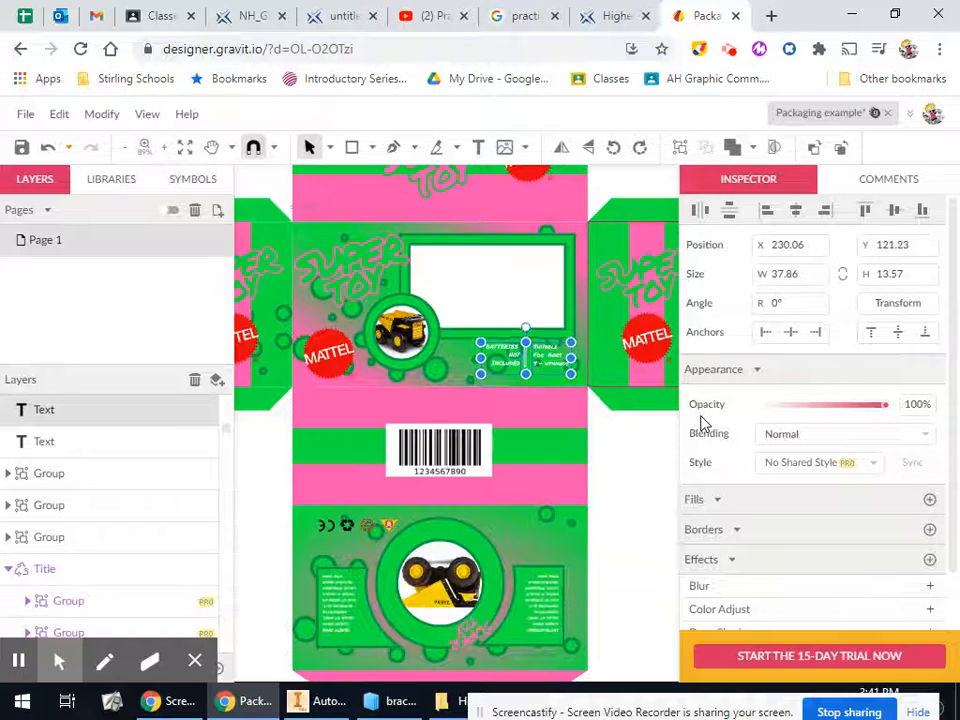
click(632, 480)
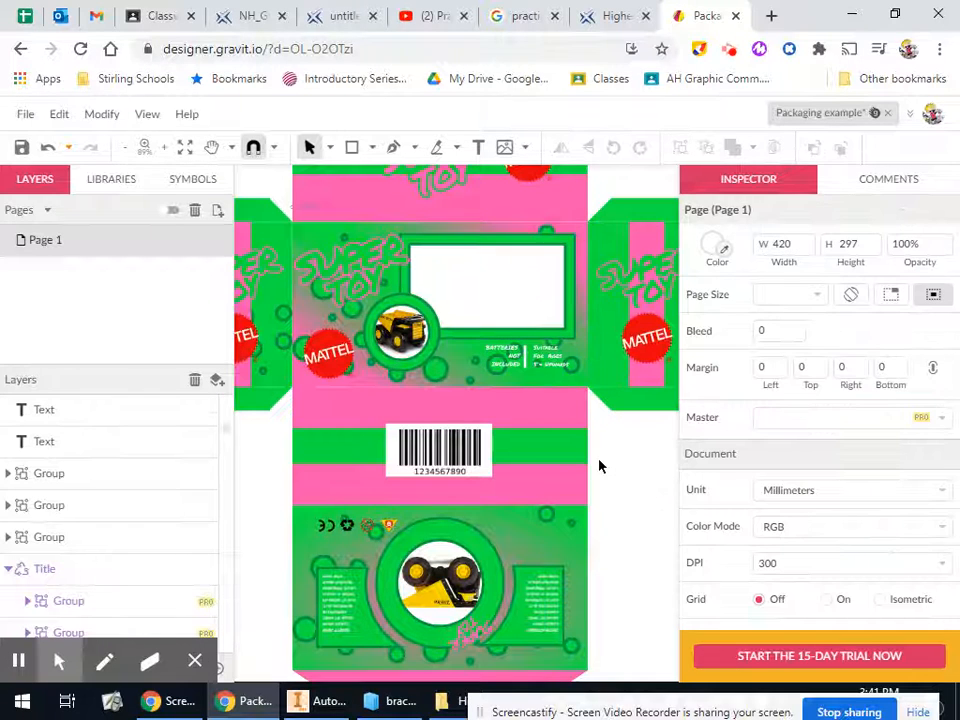
- Draw a straight 1px black leader line from the blank area beside the top panel to the front panel's truck circle
click(212, 149)
drag(304, 315, 419, 318)
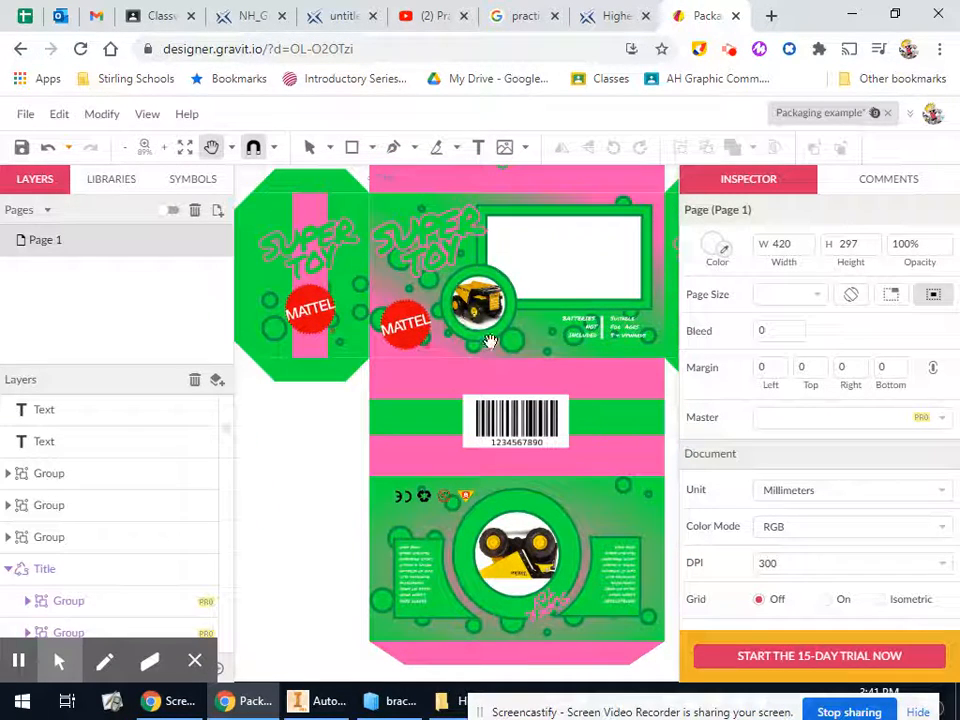
drag(418, 297, 408, 414)
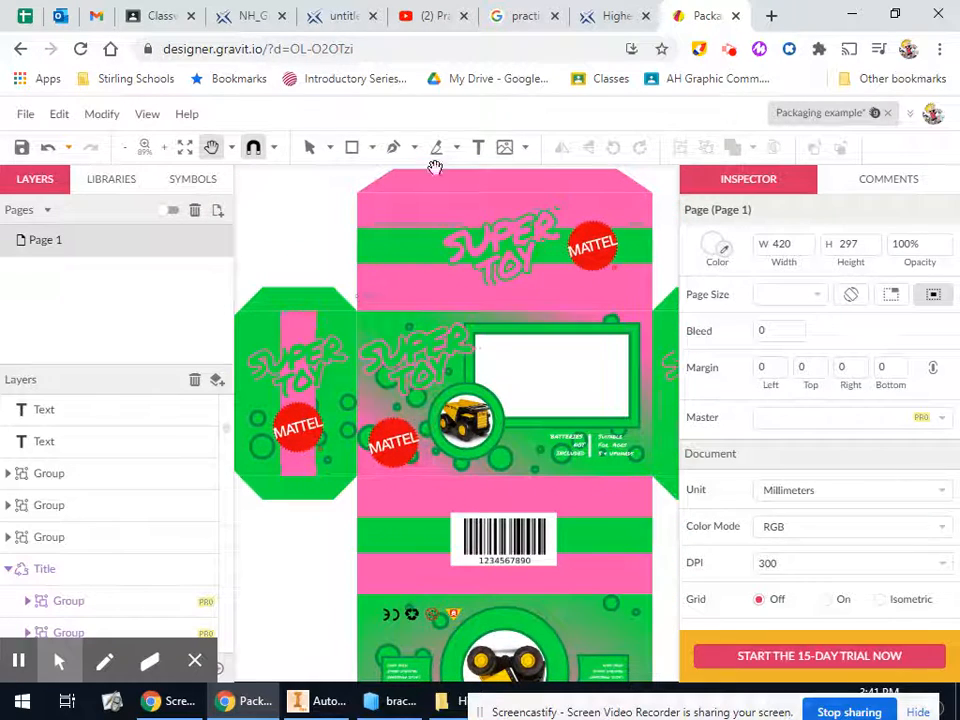
click(393, 147)
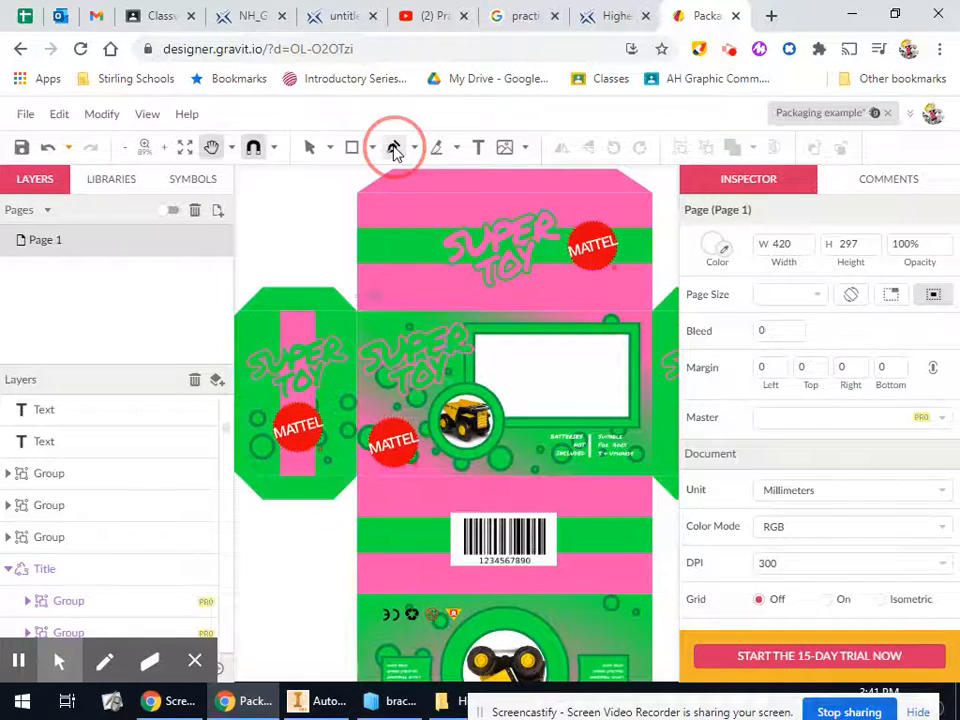
scroll(347, 178, up, 3)
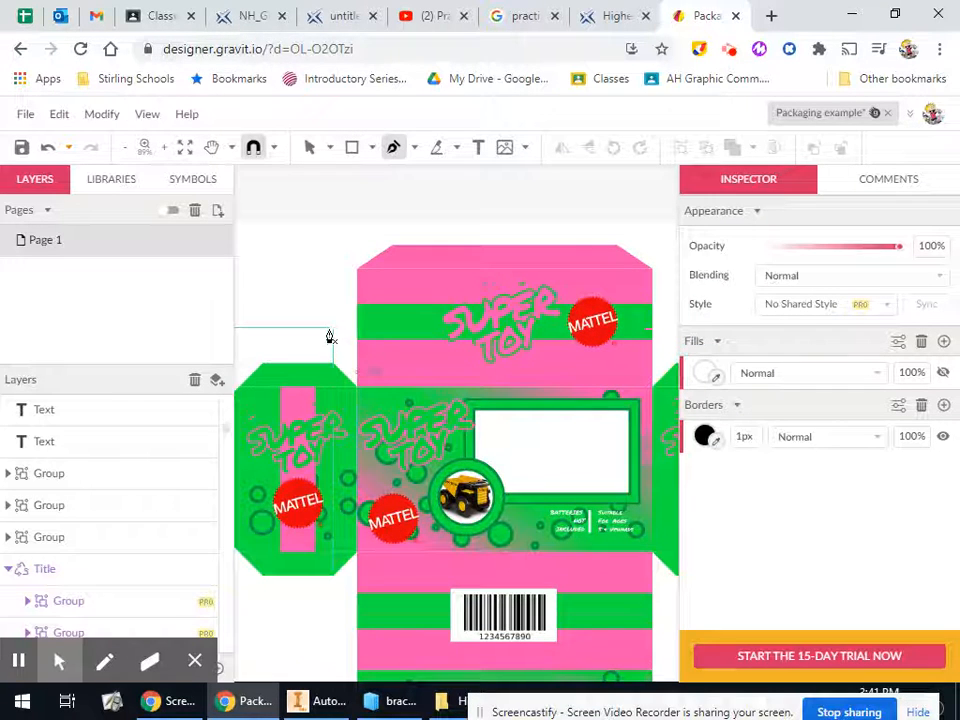
click(324, 329)
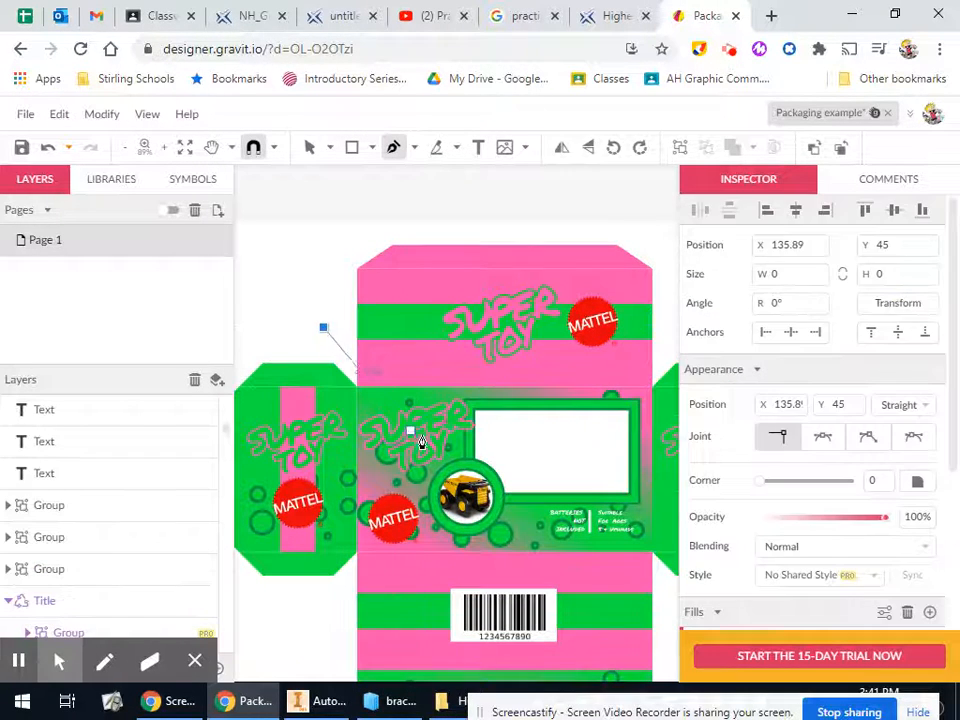
click(474, 463)
key(Escape)
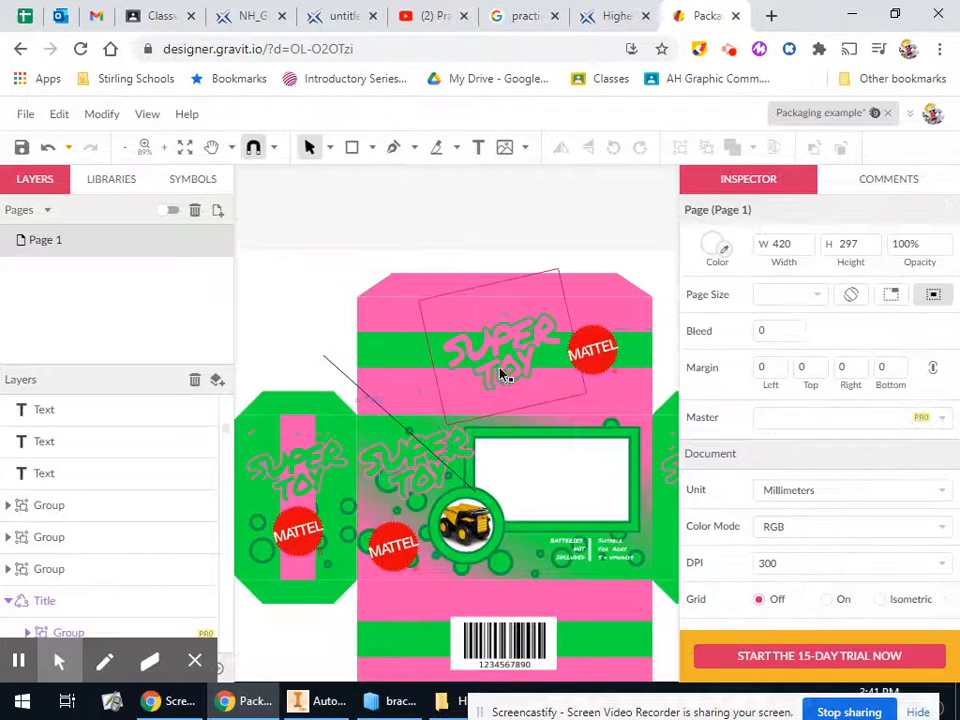
- Add a text box about 41 by 20 mm at the leader line's outer end and set its text size to 8px
click(478, 147)
mouse_move(243, 307)
mouse_down()
mouse_move(261, 332)
mouse_move(341, 355)
mouse_up()
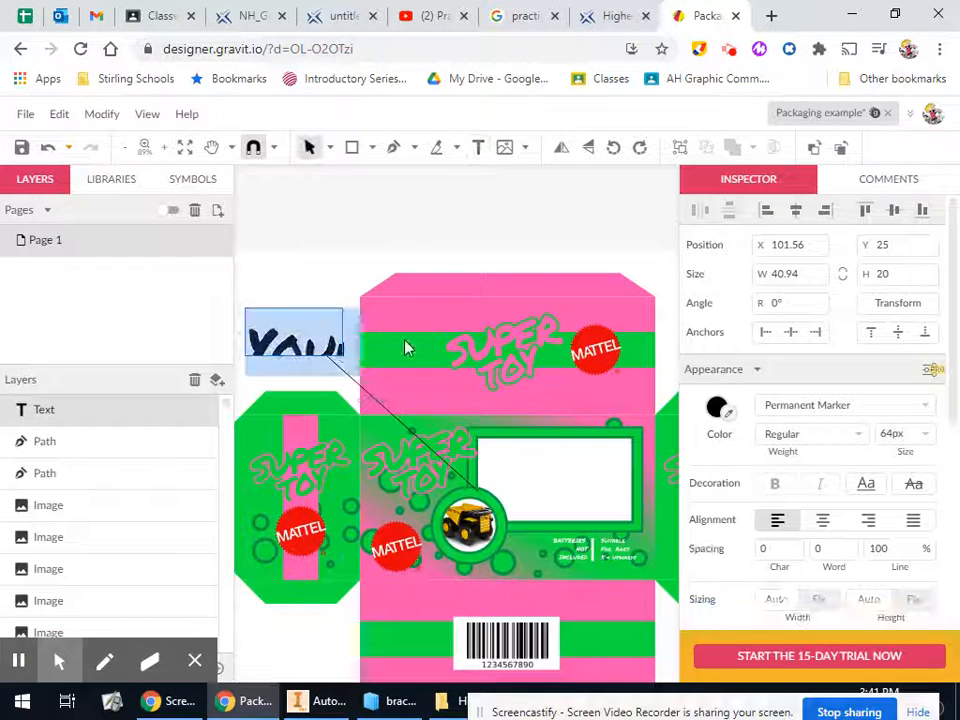
drag(925, 433, 930, 488)
drag(926, 438, 926, 441)
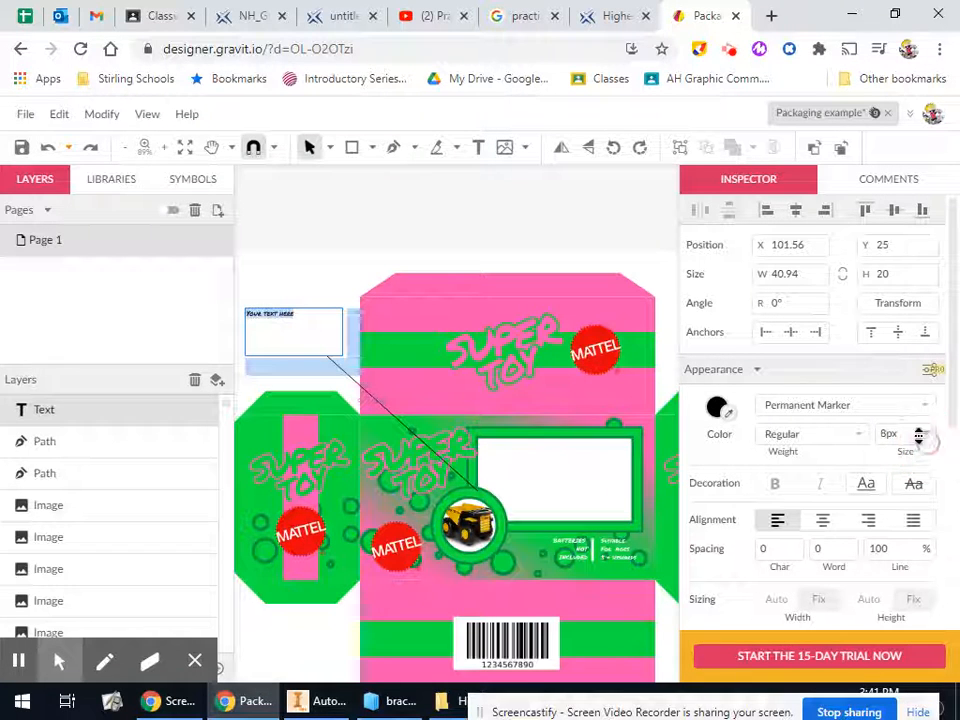
- Change the font of the note text box beside the top panel from the web fonts to Lexend Deca
click(851, 403)
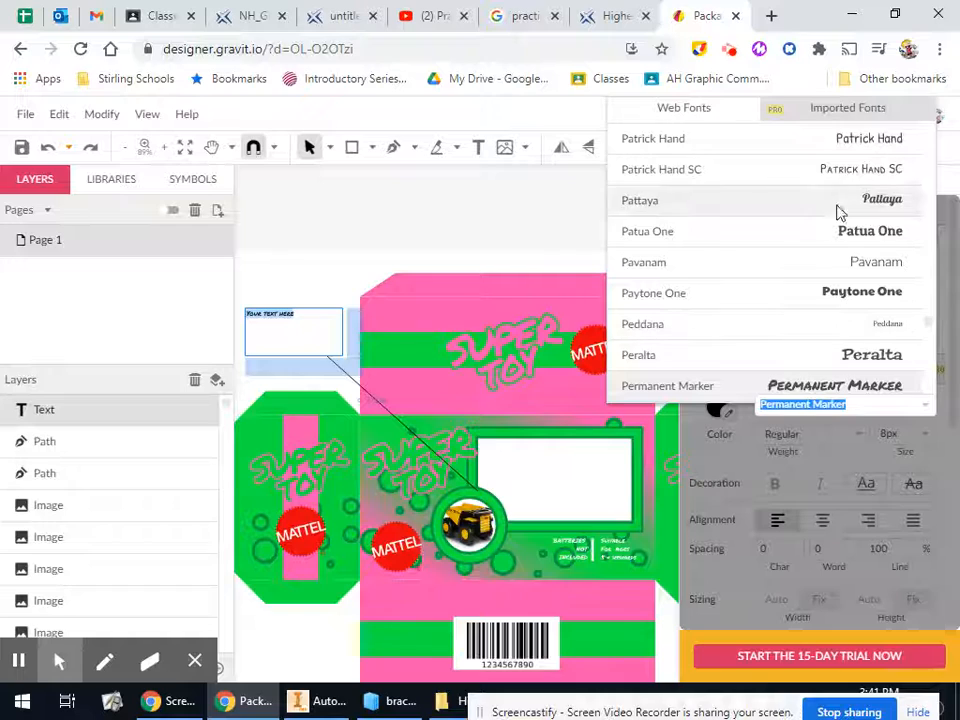
scroll(877, 275, up, 20)
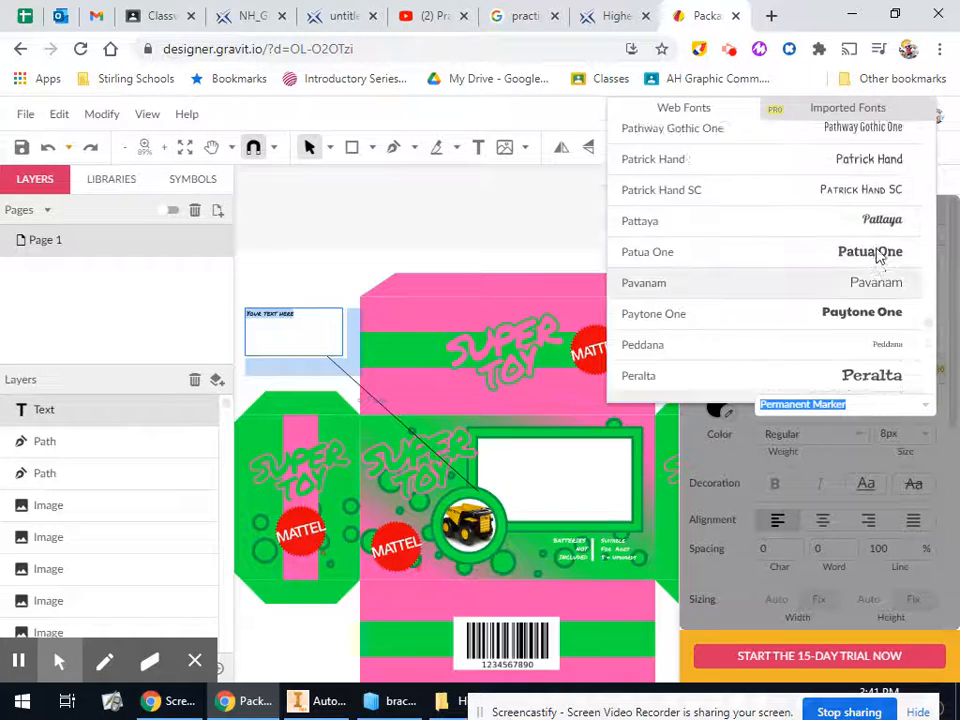
scroll(877, 308, up, 20)
scroll(878, 309, up, 15)
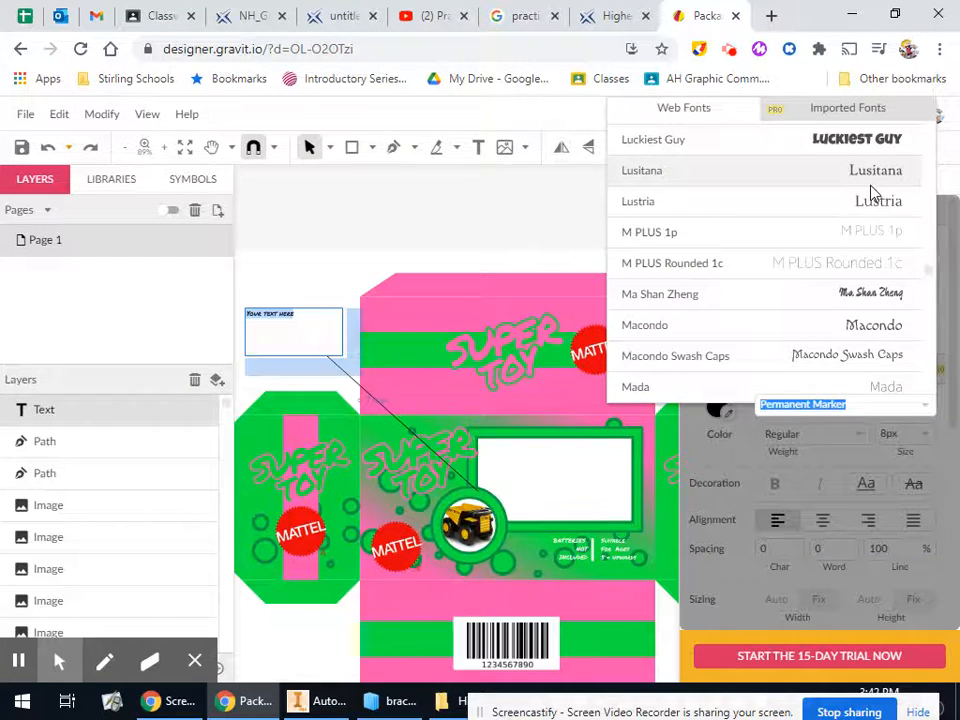
scroll(870, 200, up, 15)
scroll(873, 224, down, 2)
click(878, 274)
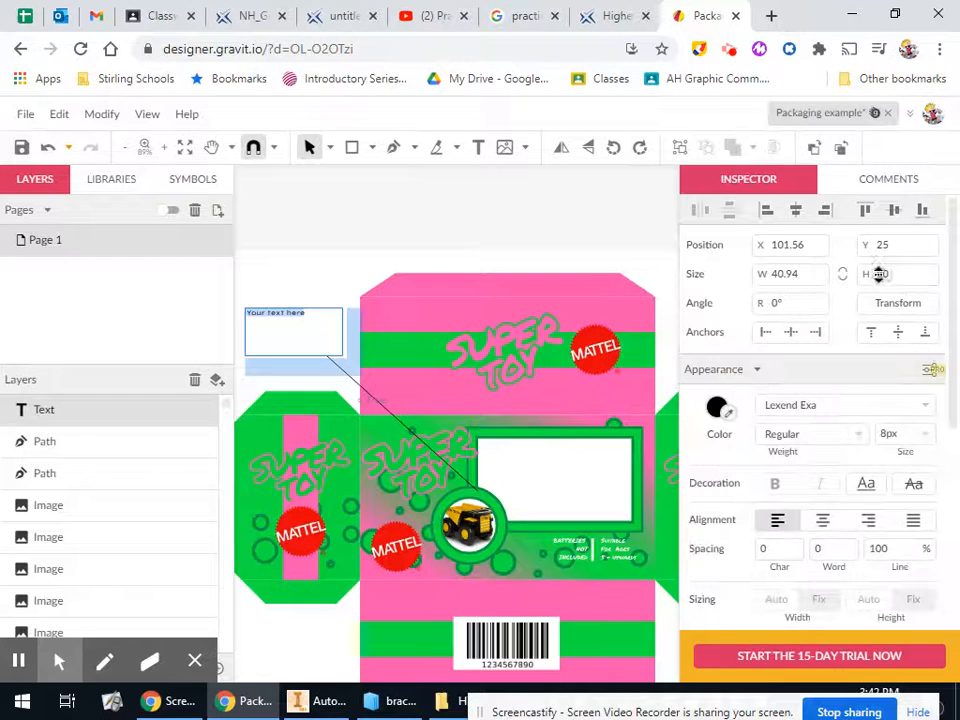
click(909, 398)
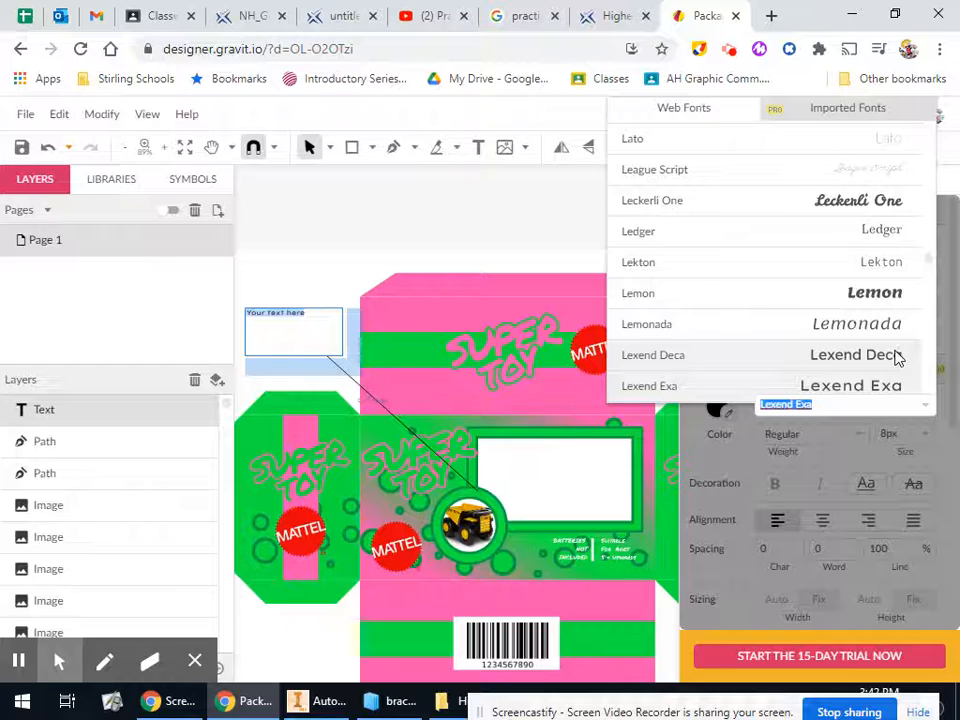
click(897, 357)
- Replace the note's placeholder text with "Depth: Has been created by layering several graphic items on top of each other."
double_click(286, 316)
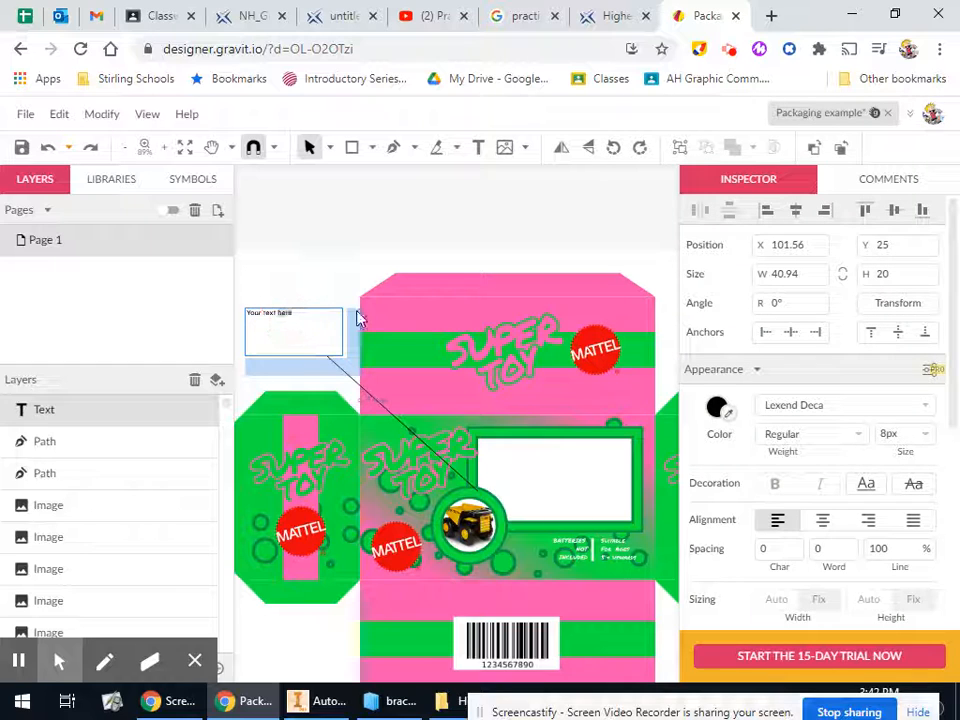
key(BackSpace)
key(BackSpace)
key(BackSpace)
key(BackSpace)
key(BackSpace)
key(BackSpace)
key(BackSpace)
key(BackSpace)
key(BackSpace)
key(BackSpace)
key(BackSpace)
key(BackSpace)
key(BackSpace)
key(BackSpace)
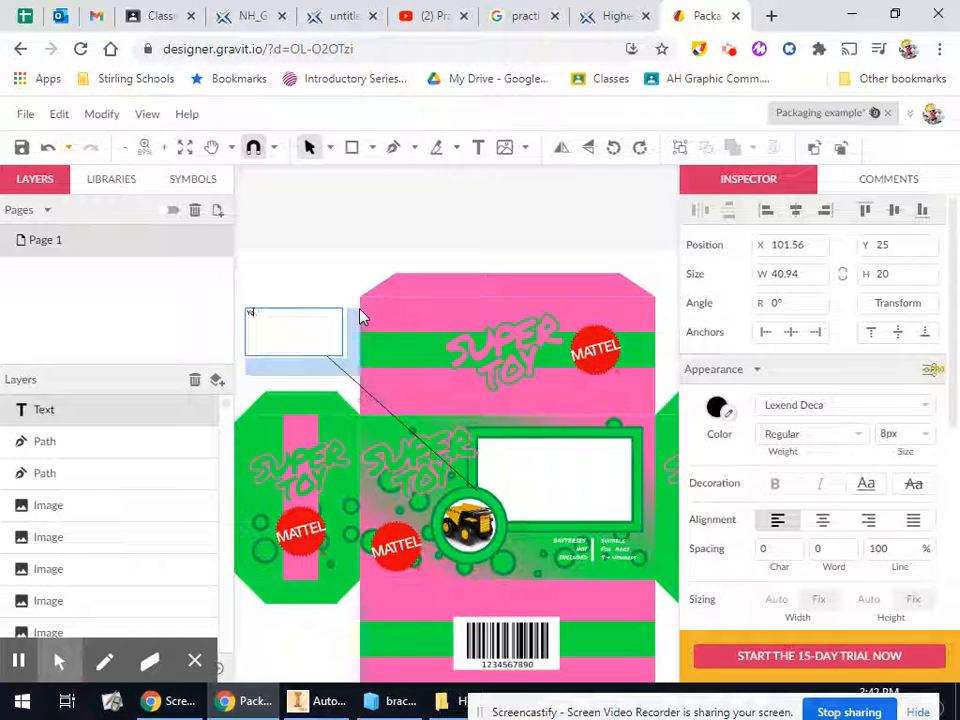
text(C)
text(epth)
text(:)
text( Has been s)
text(ted ty)
text( layering)
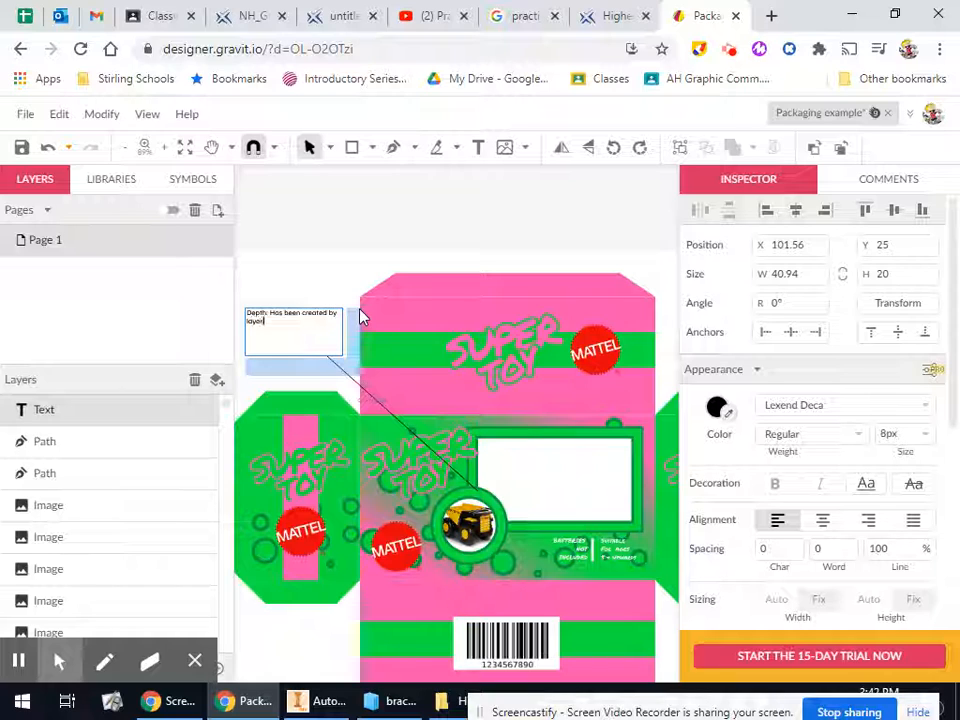
text( several graphic items)
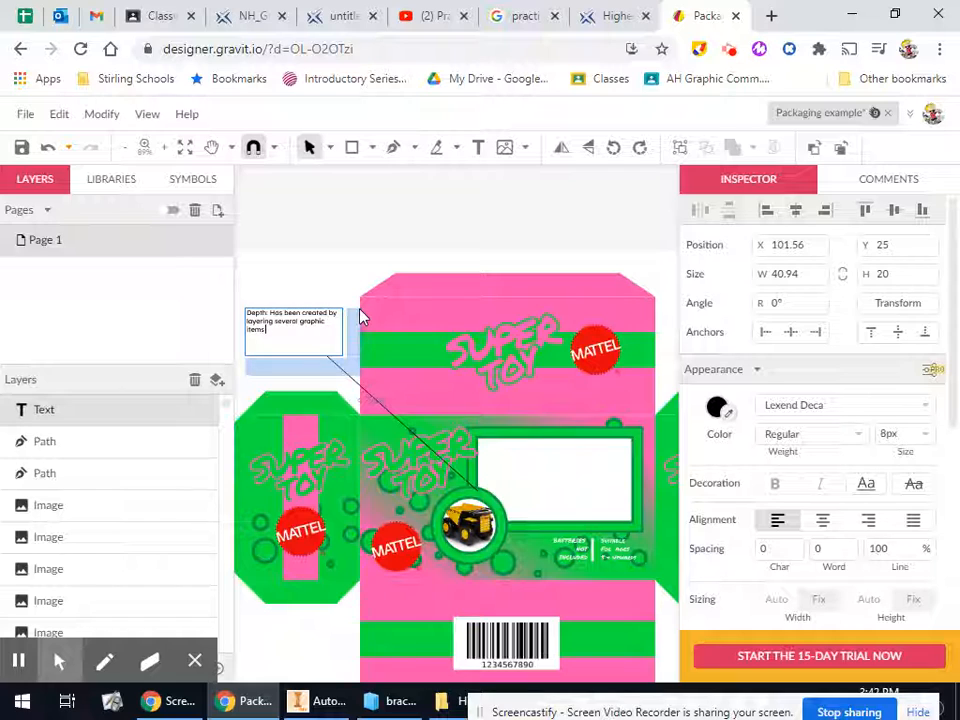
text( on top of e)
text(ach other)
- Continue the depth note with "Tihs adds visual interest to a 2D layout which could otherwiee look flat"
text( This ad)
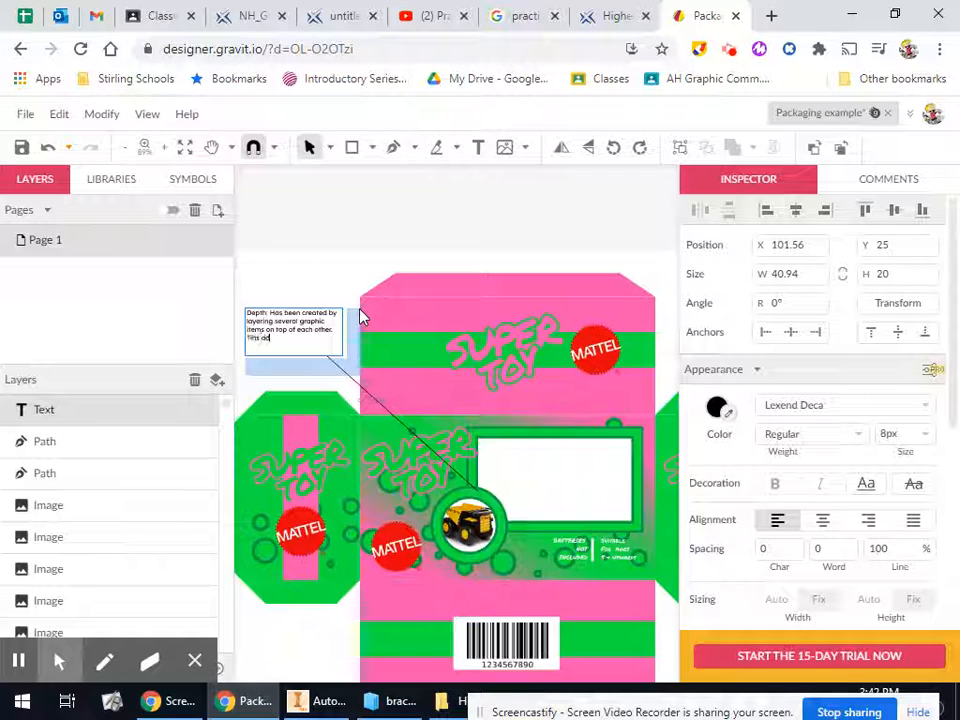
text(ds ivisual interest to. a zo layout)
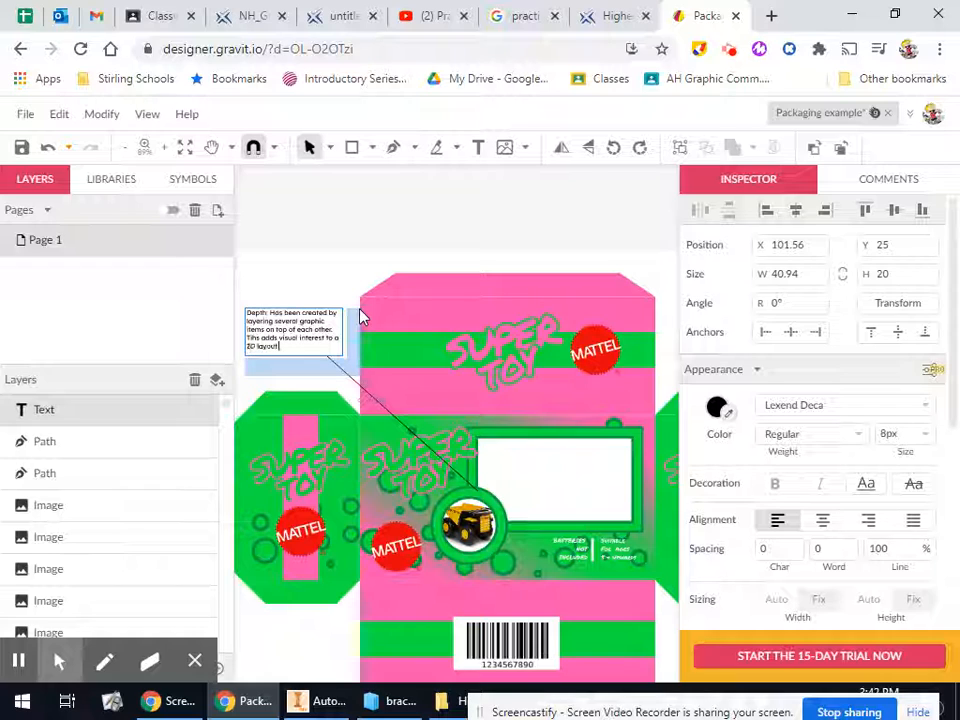
text( wwhich could)
key(Left)
key(Left)
key(Left)
key(Left)
key(Left)
key(Left)
key(Left)
key(Left)
key(Left)
key(Left)
key(BackSpace)
key(End)
text(different)
text( look f)
text(in)
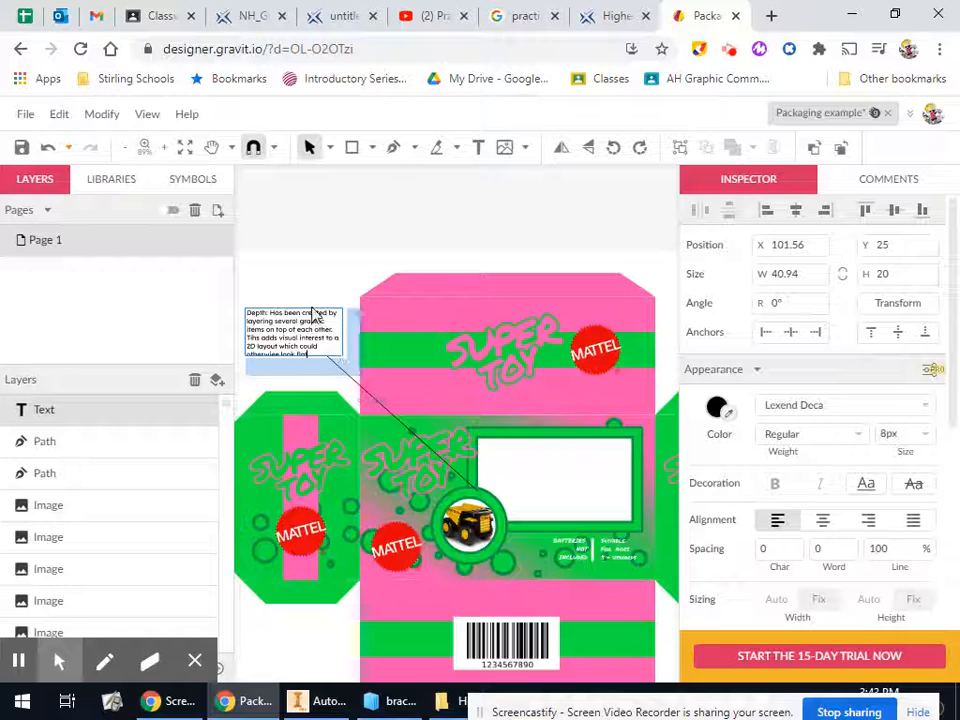
- Extend the note's text box upward to fit all its text and save the design over the newer cloud version
key(Escape)
drag(293, 310, 293, 297)
click(341, 266)
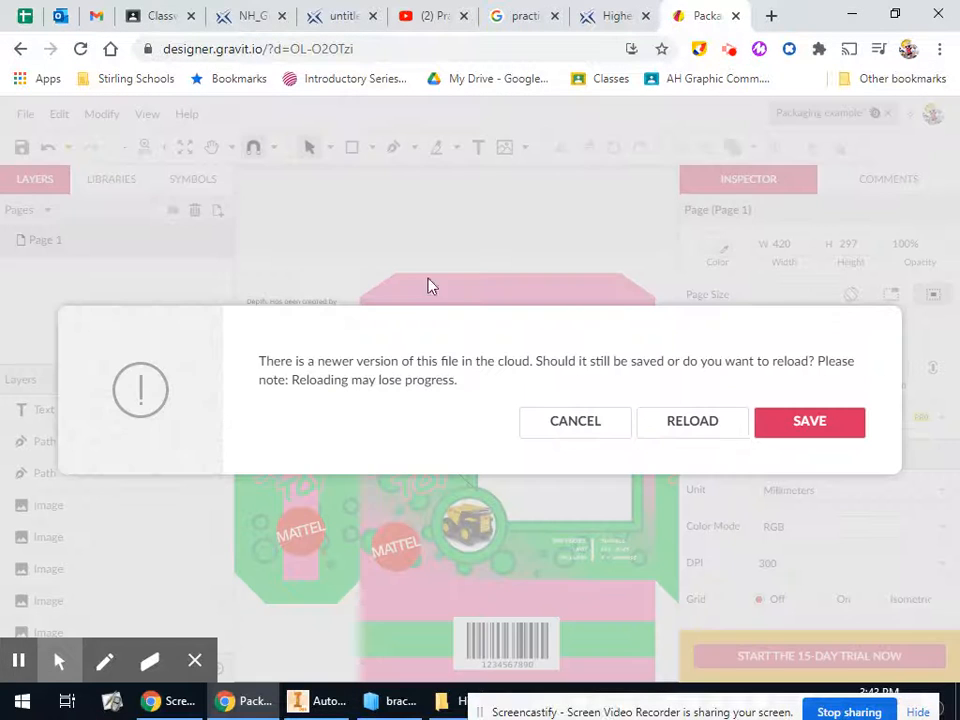
click(808, 420)
- Examine the annotated packaging net from the top panel and depth note down to the back panel's truck image and text
scroll(335, 318, down, 4)
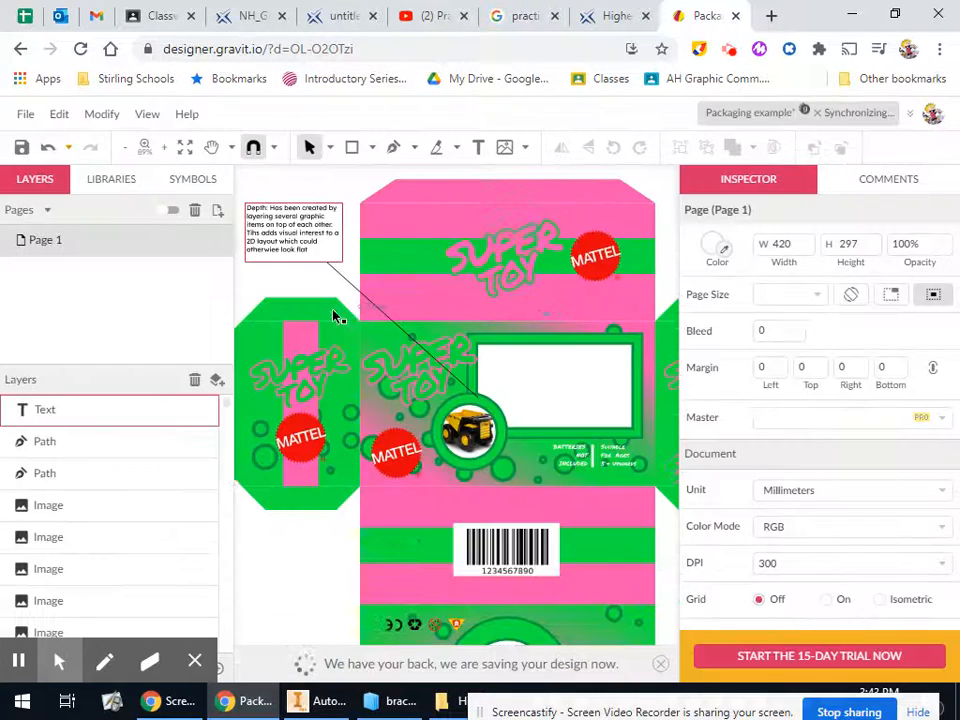
scroll(374, 341, up, 3)
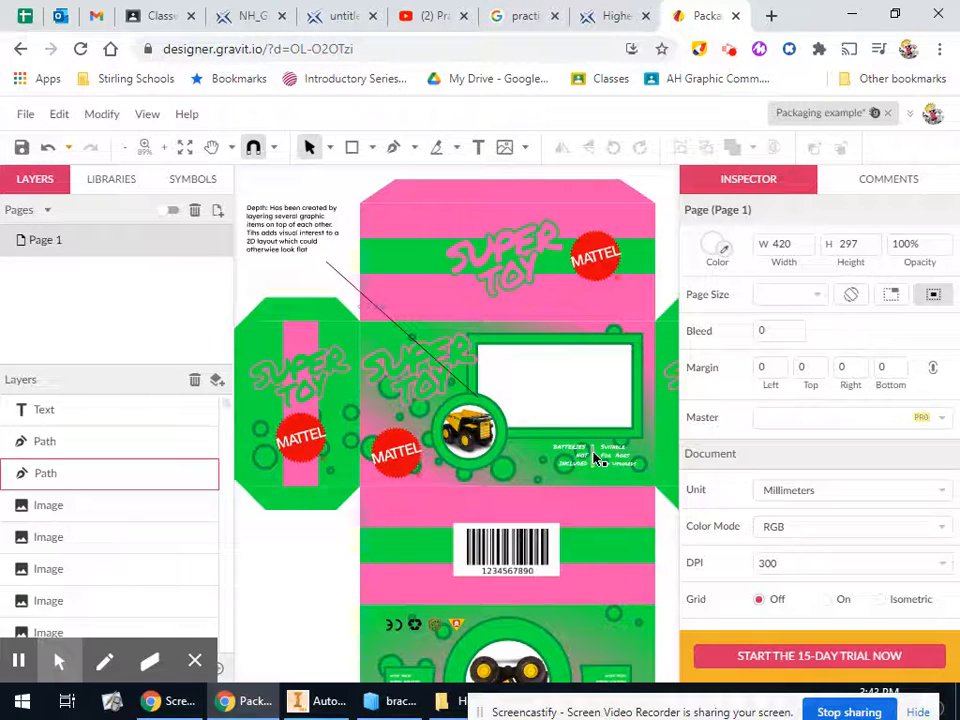
scroll(595, 440, down, 3)
scroll(595, 376, up, 2)
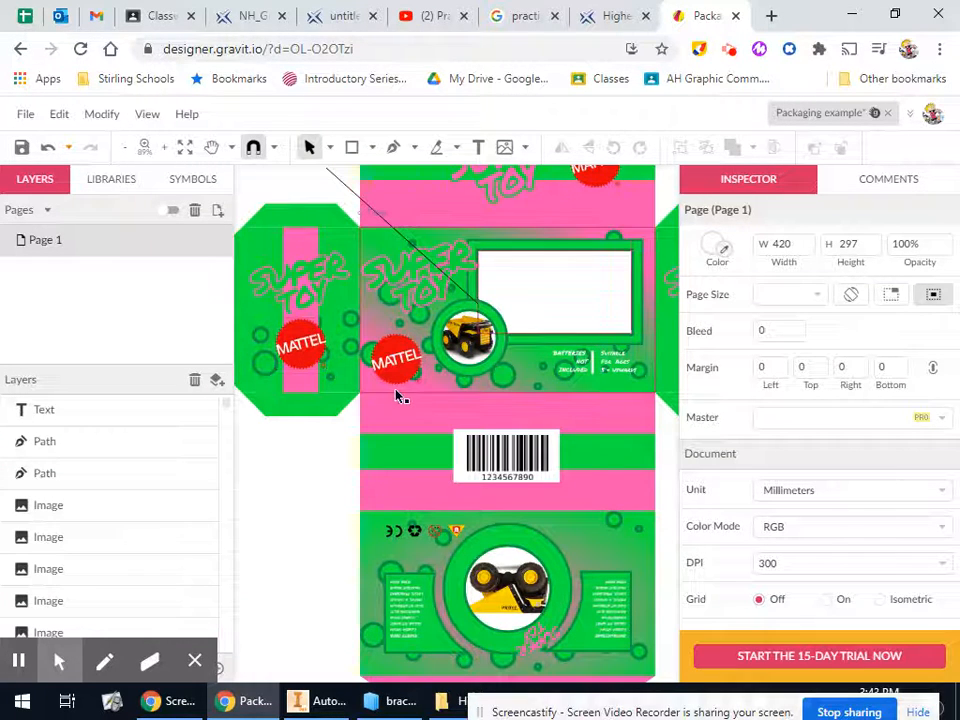
scroll(338, 439, up, 2)
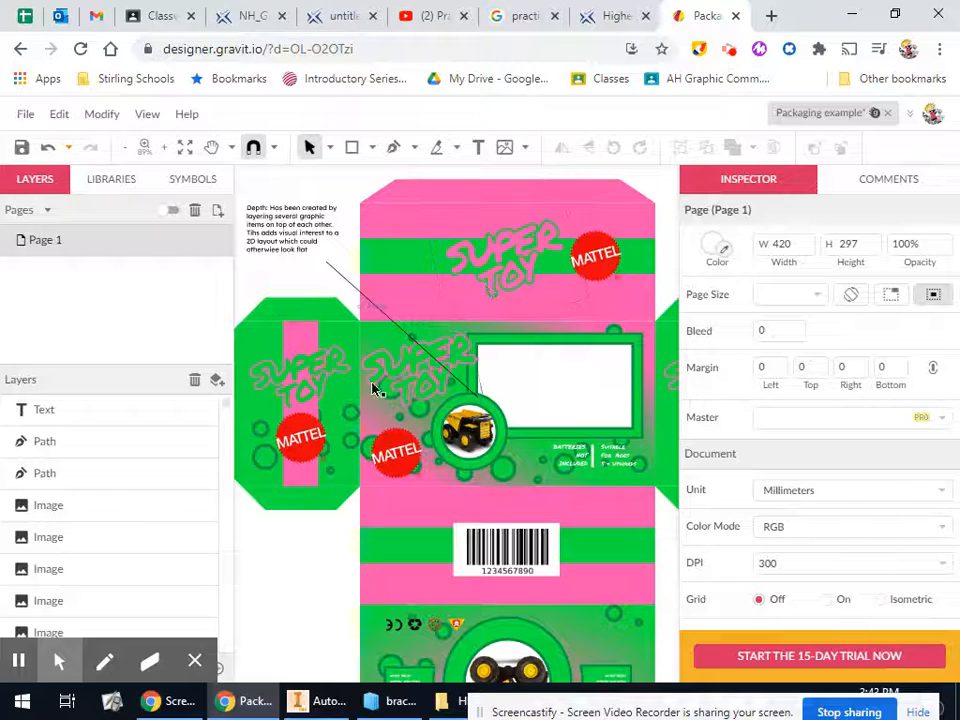
scroll(480, 447, down, 3)
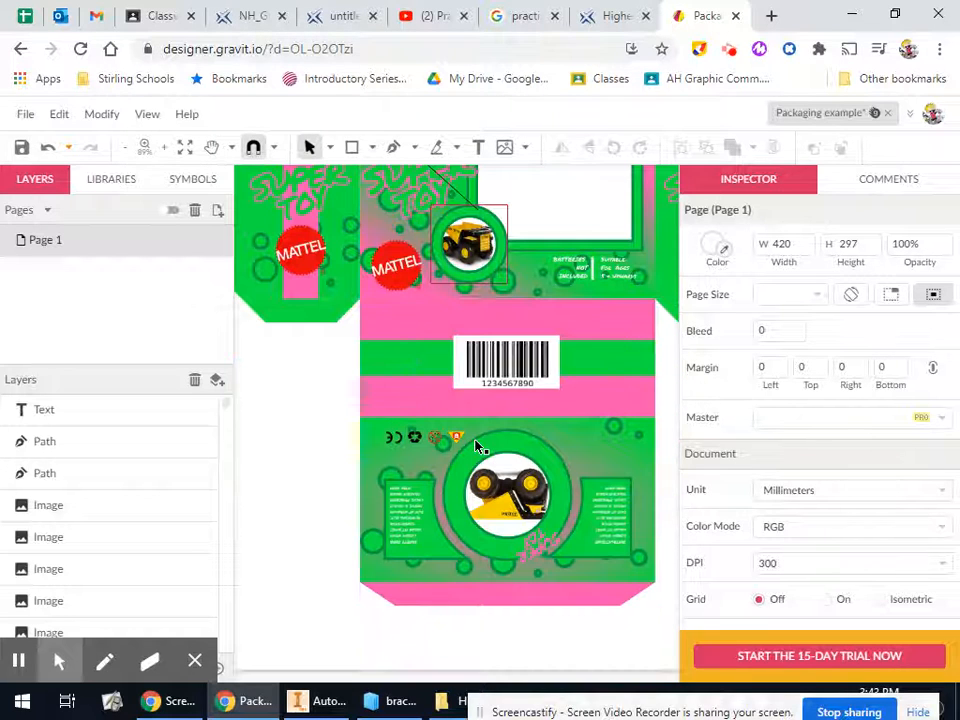
scroll(478, 448, up, 2)
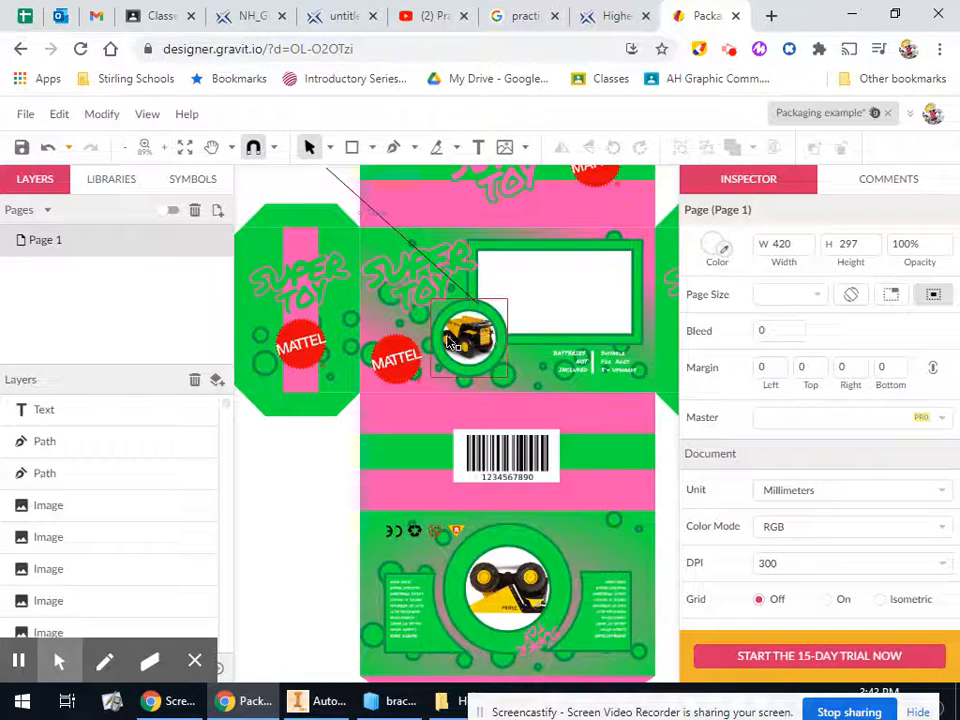
scroll(497, 578, up, 2)
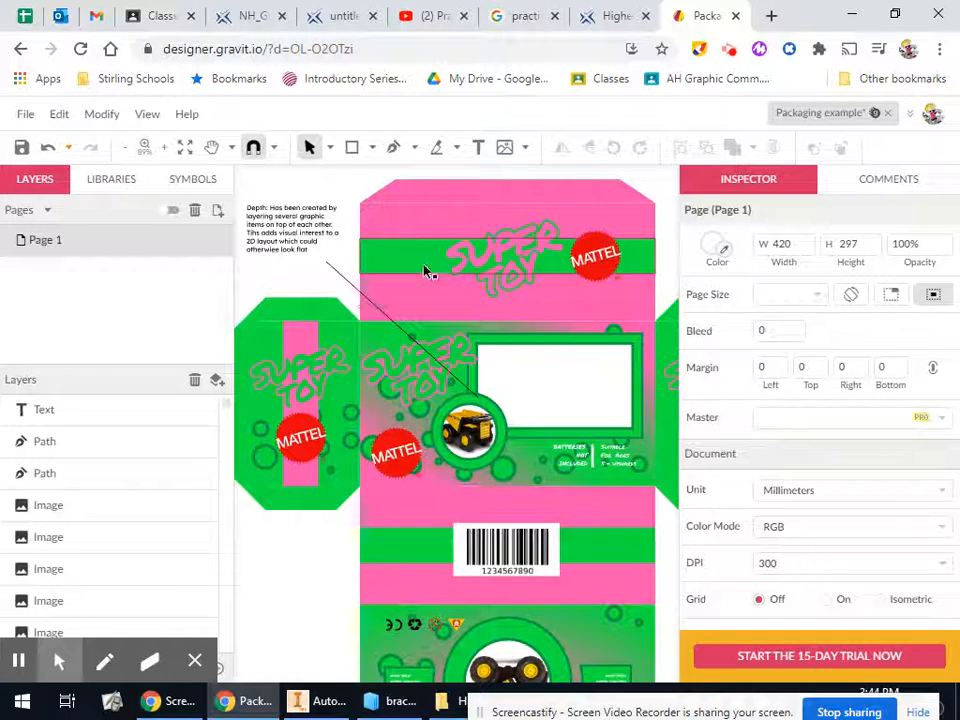
scroll(432, 312, down, 2)
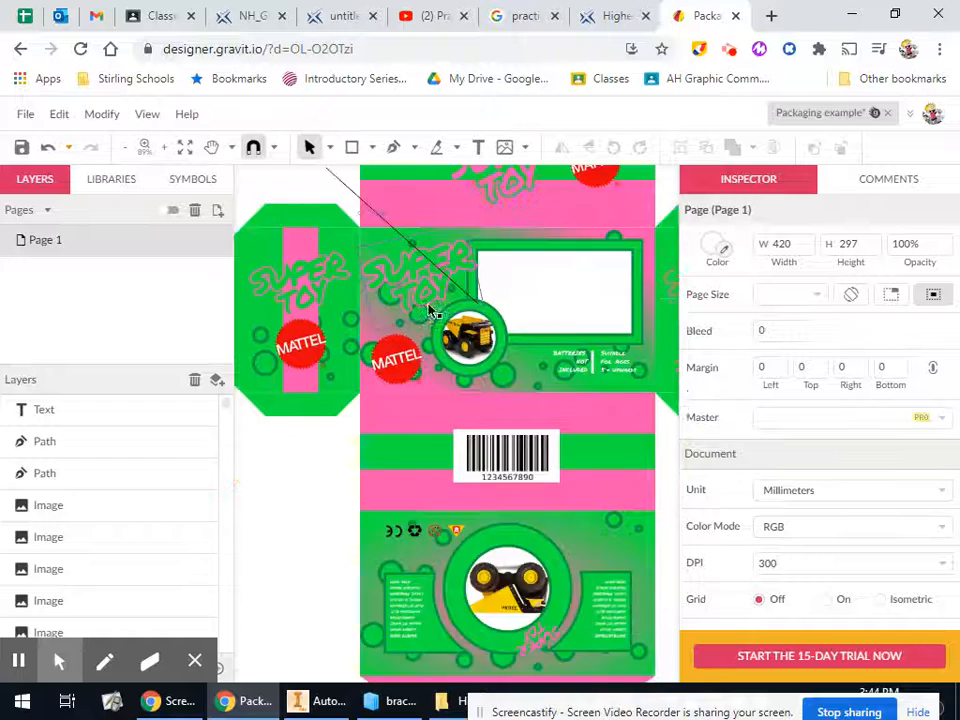
scroll(435, 315, up, 1)
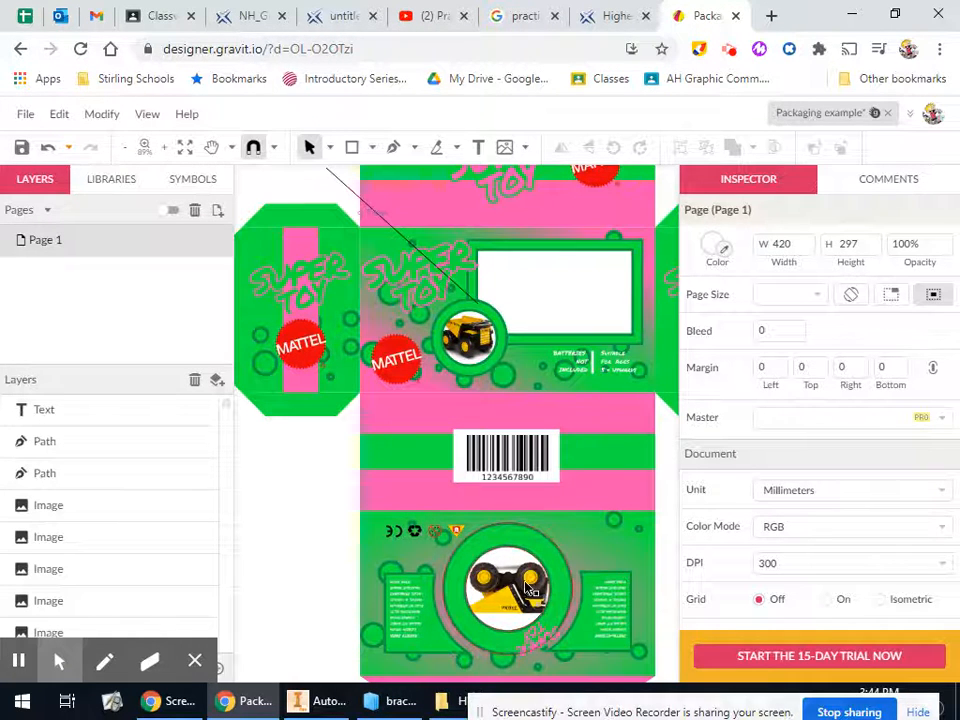
scroll(523, 587, up, 1)
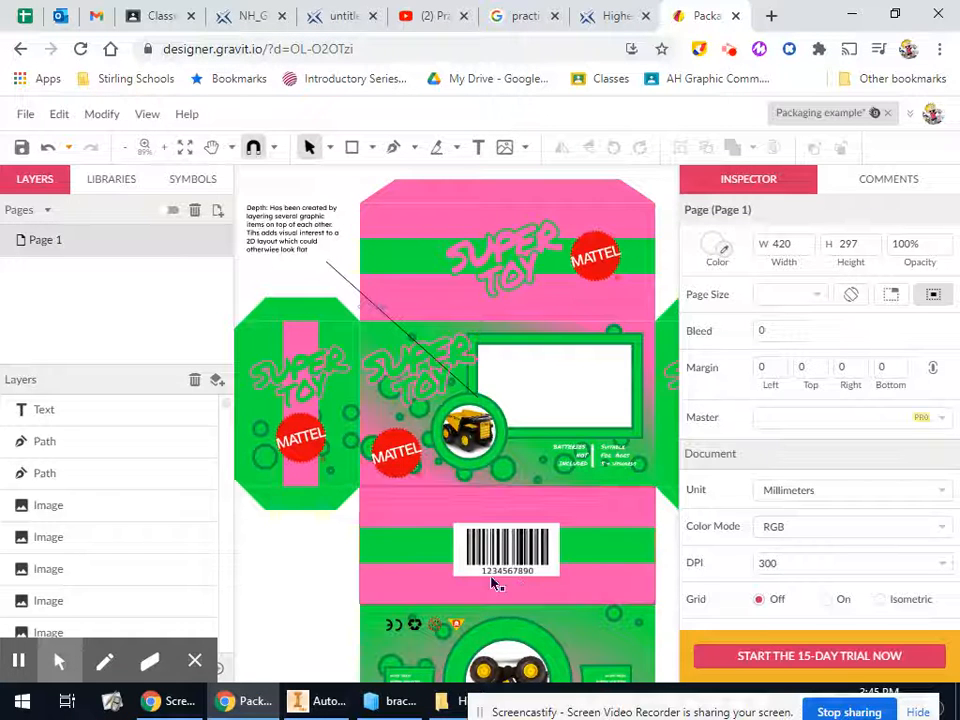
scroll(492, 568, down, 1)
scroll(486, 565, up, 1)
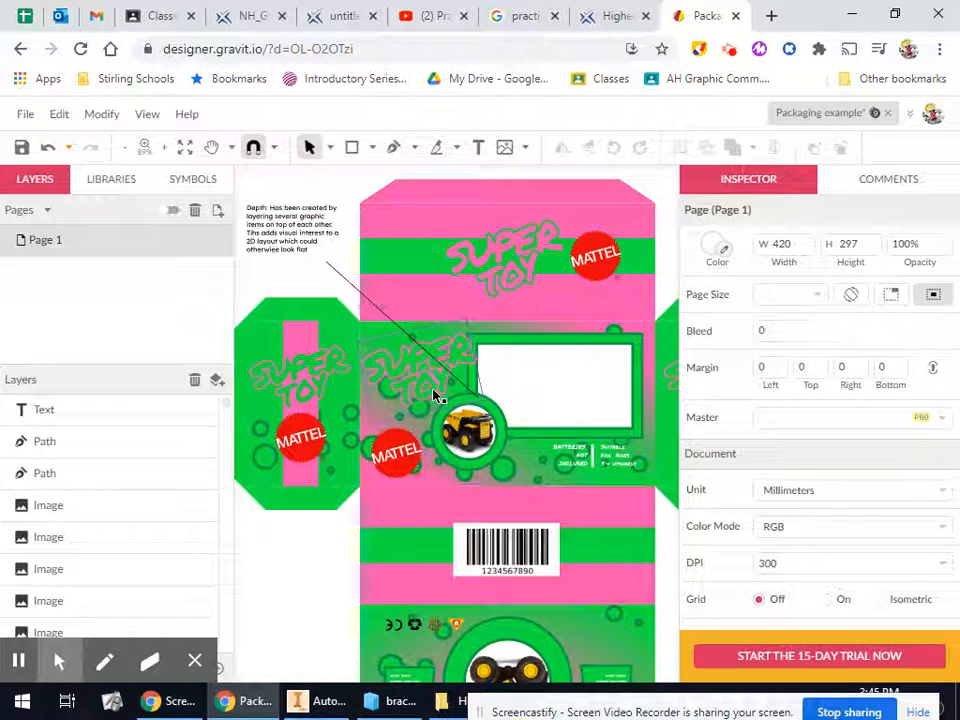
scroll(438, 428, down, 3)
scroll(438, 428, down, 1)
scroll(436, 430, up, 5)
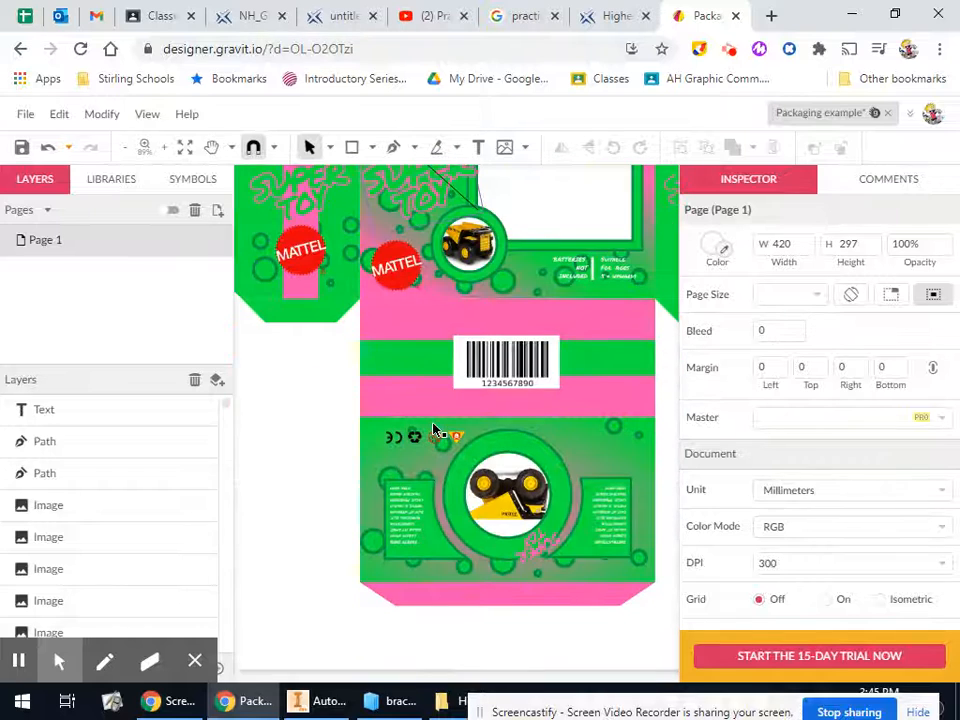
scroll(450, 326, down, 1)
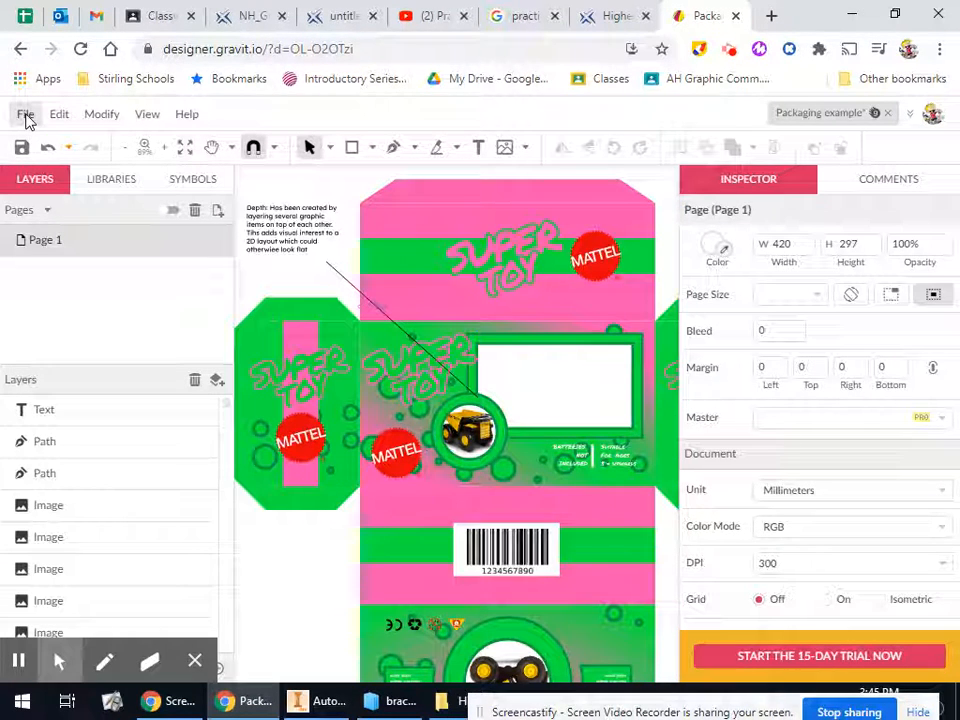
- Export the design as a PNG image named Final Packaging to the Technical staff network drive
click(25, 116)
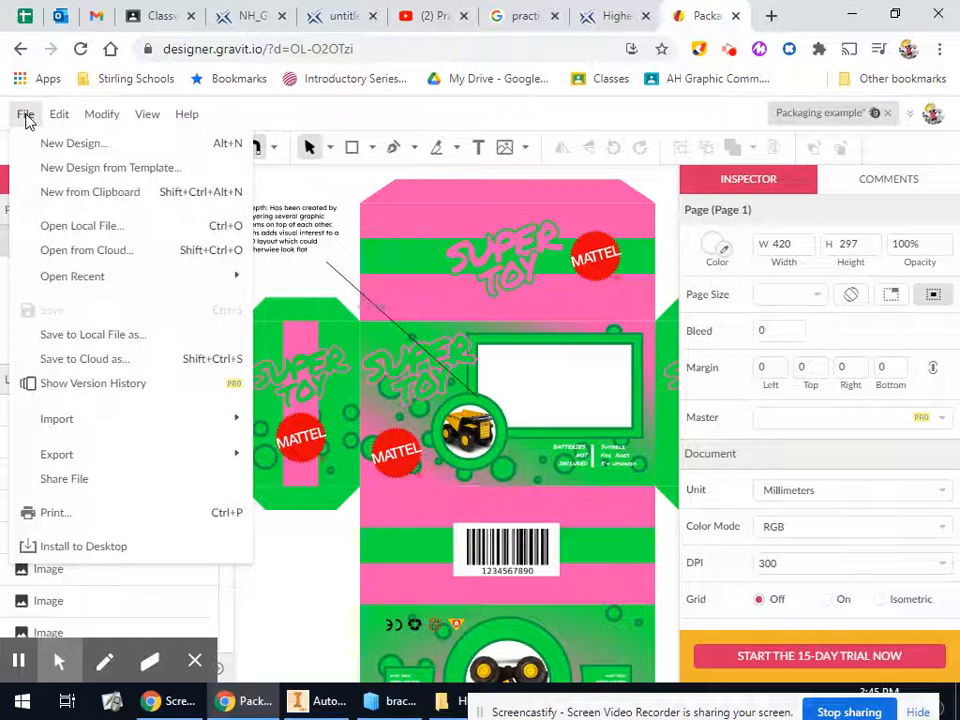
mouse_move(243, 454)
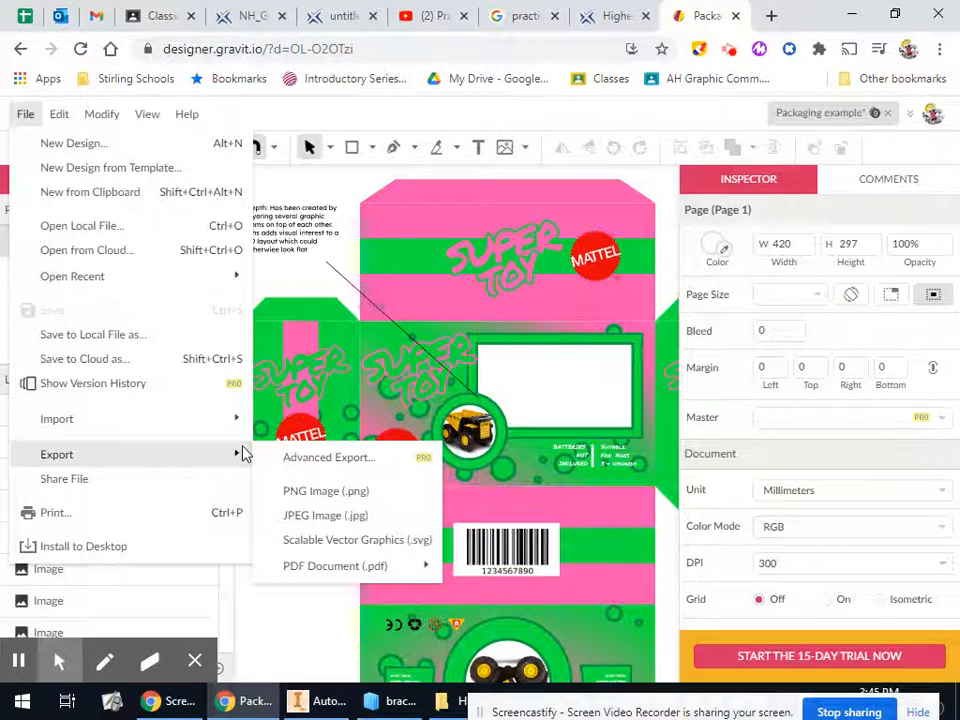
mouse_move(340, 567)
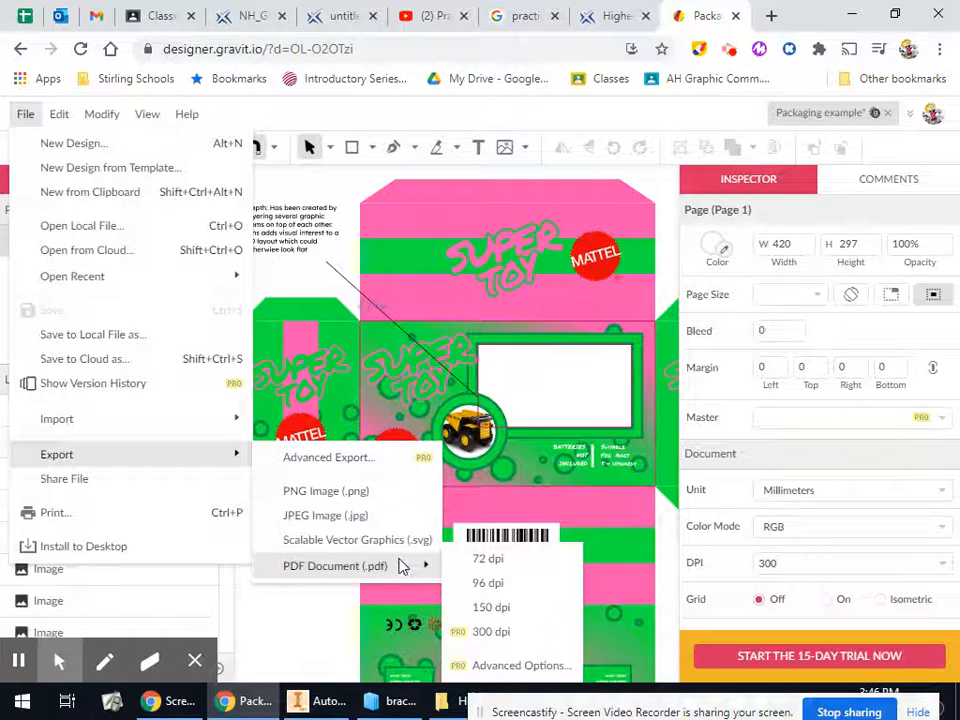
mouse_move(414, 568)
mouse_move(511, 637)
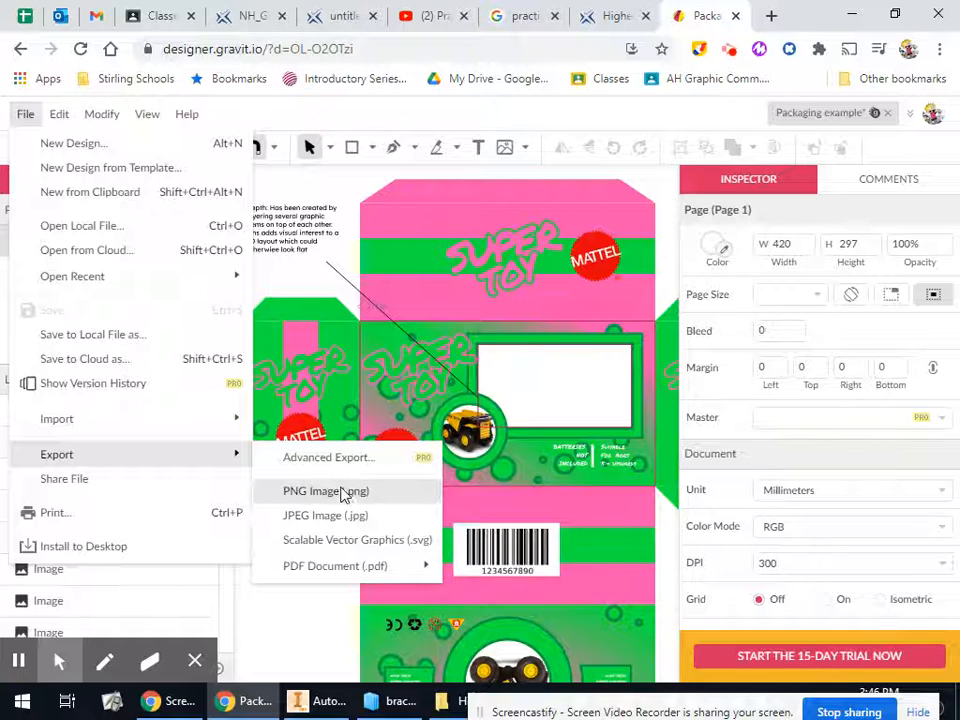
click(338, 492)
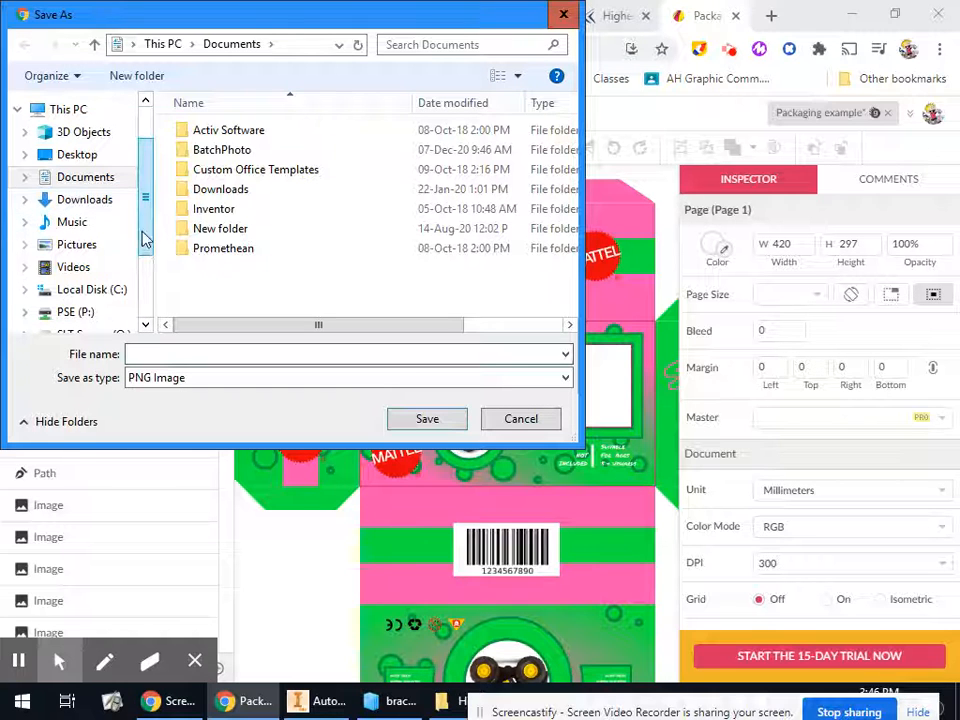
drag(144, 240, 144, 306)
click(99, 284)
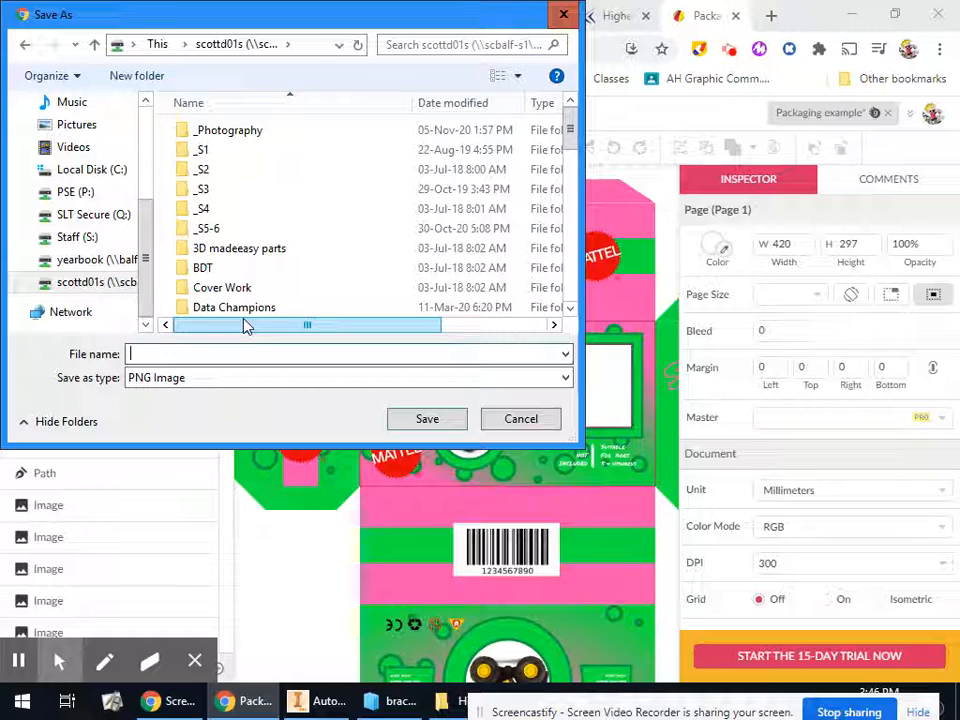
text(Final Packaging)
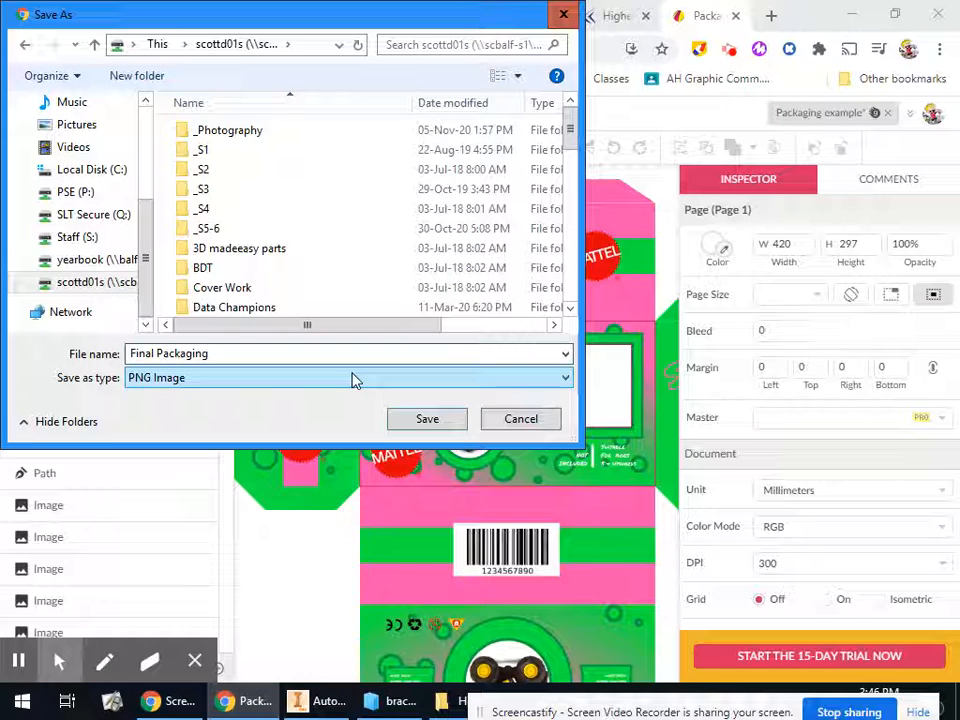
click(433, 421)
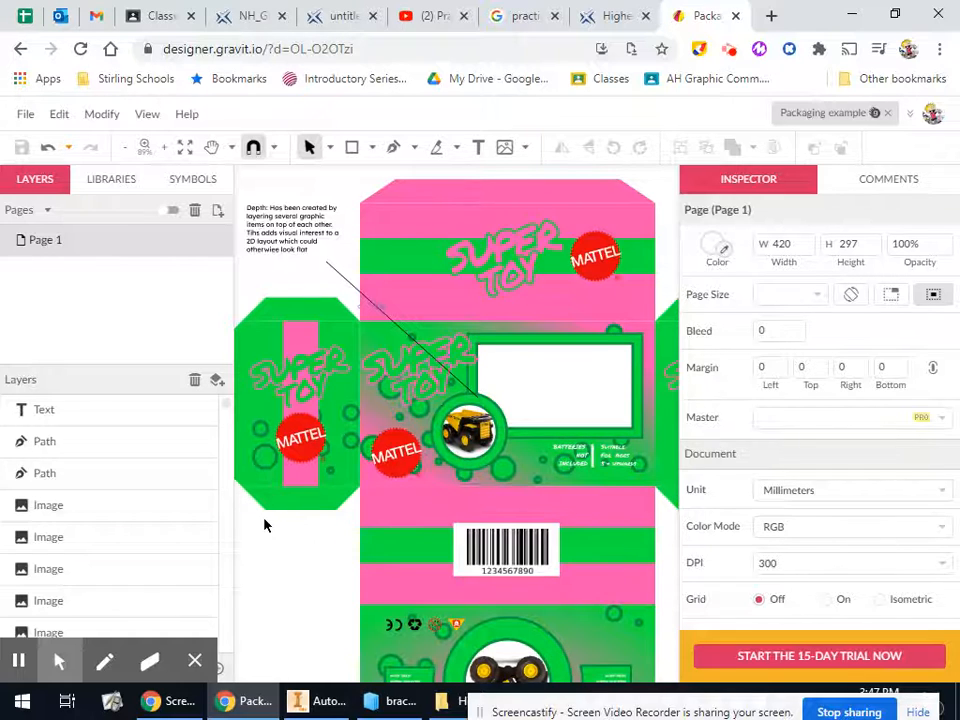
- Switch to File Explorer and search the Technical staff network drive for "packa"
click(447, 703)
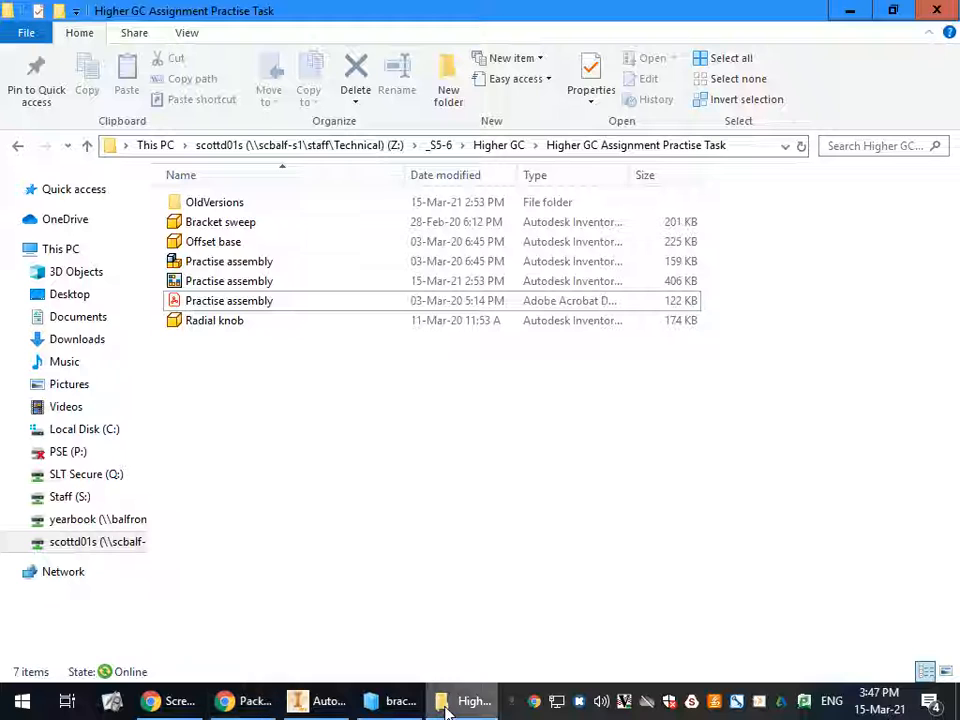
click(100, 548)
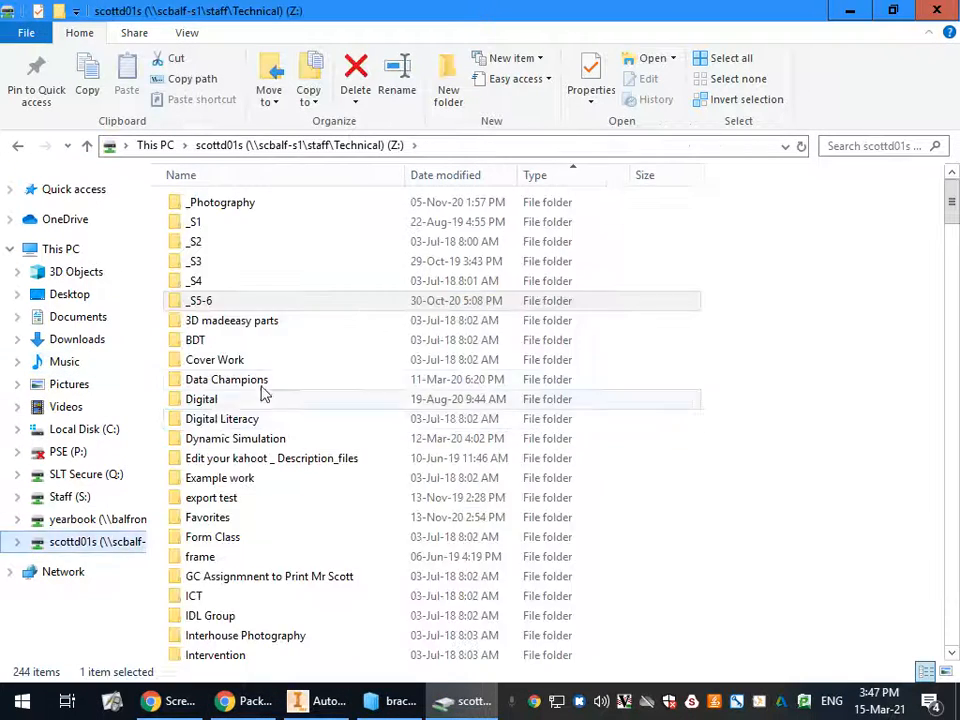
scroll(274, 377, down, 10)
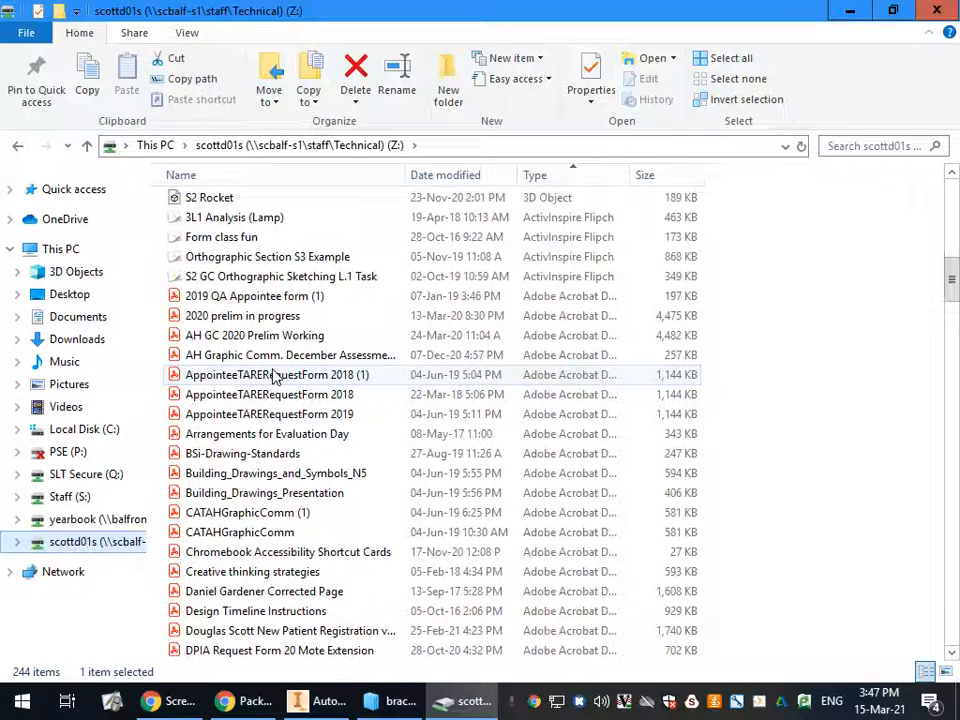
key(ctrl+e)
text(packa)
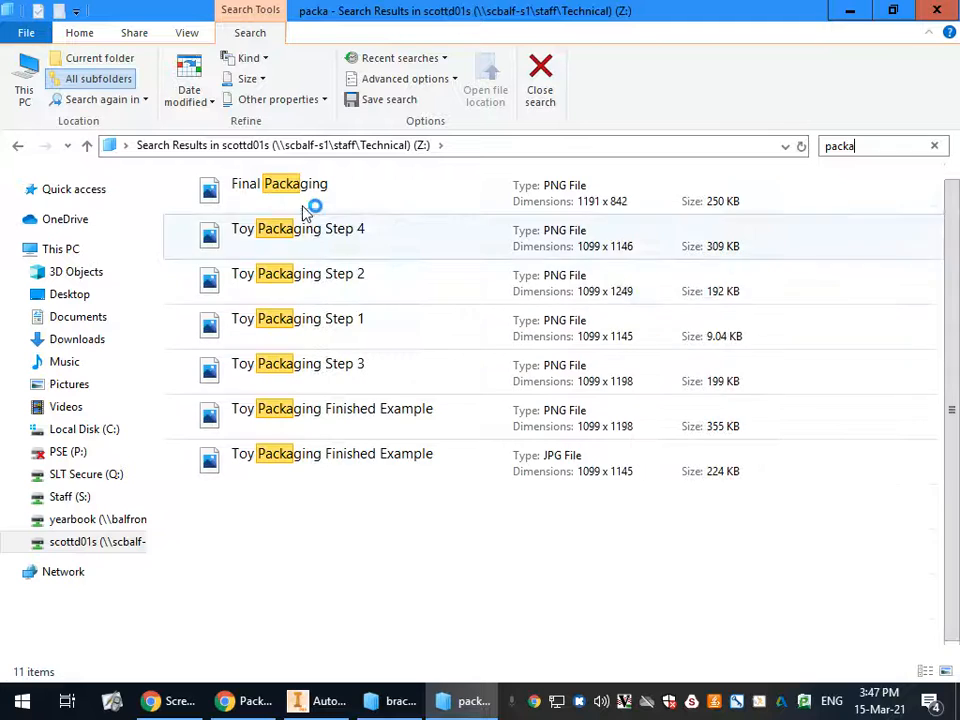
- Open the Final Packaging PNG to check the exported net, and return to the Packaging example design in Gravit Designer
double_click(313, 190)
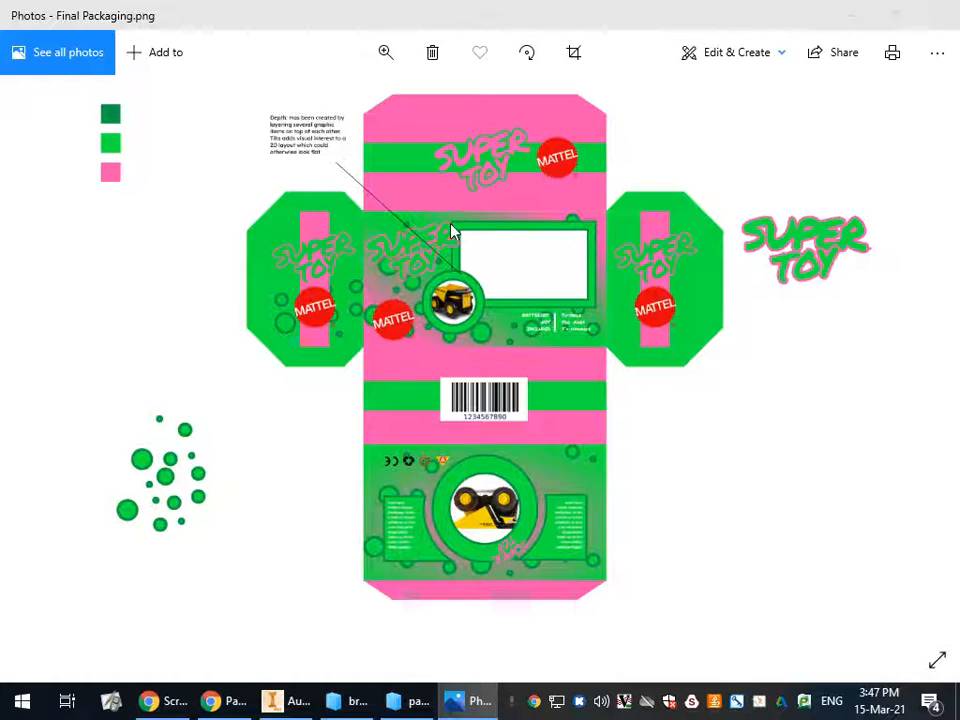
key(alt+Tab)
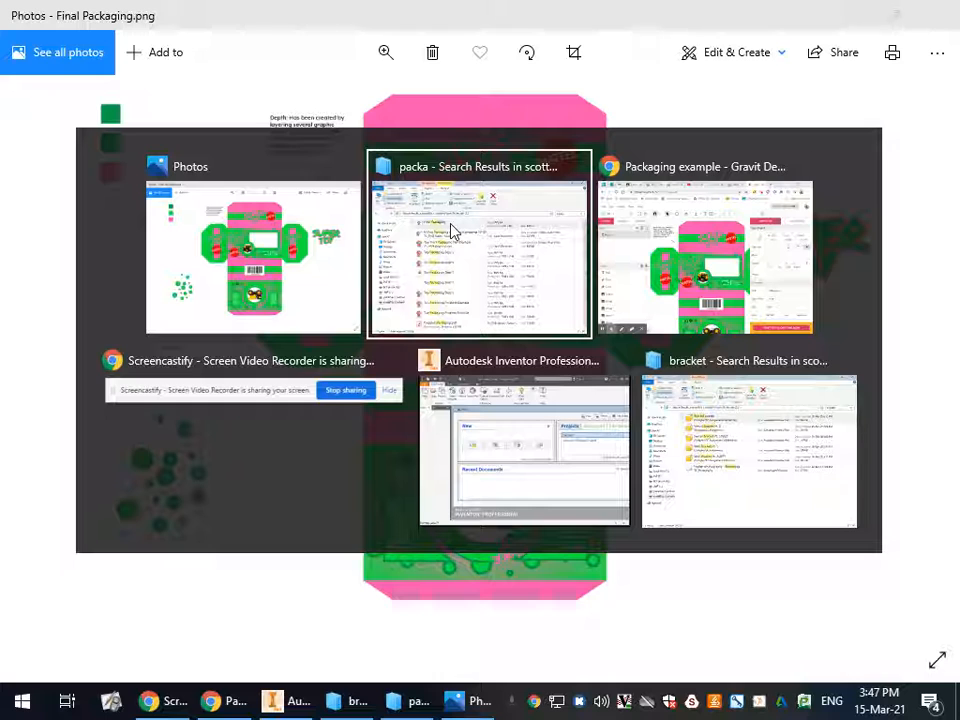
key(alt+Tab)
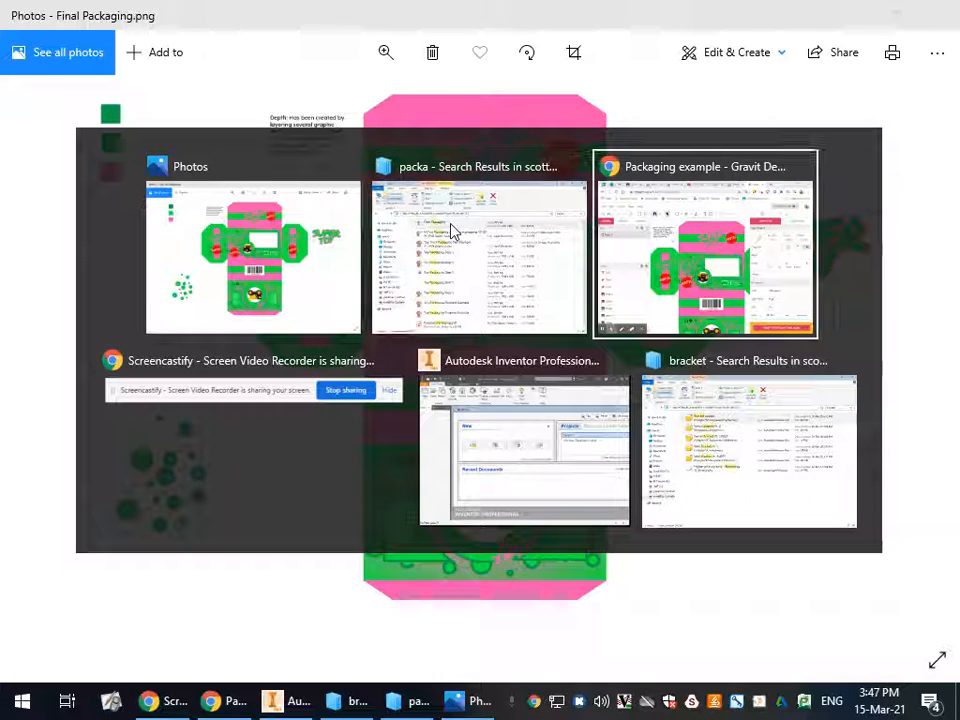